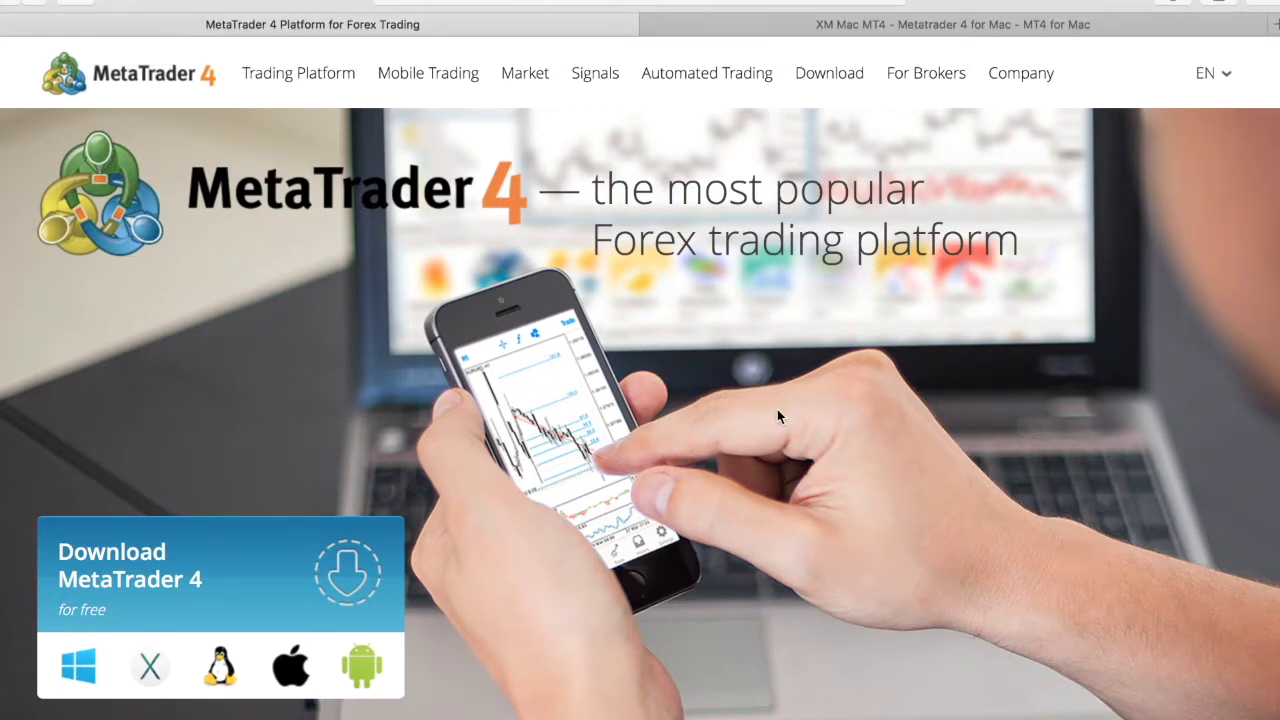
# Step: Reload the MetaTrader 4 homepage using the site's logo
pyautogui.click(130, 80)
# Step: Open XM's Platforms > MT4 for Mac page, scroll to Download, then switch back to MetaTrader 4
pyautogui.click(1124, 30)
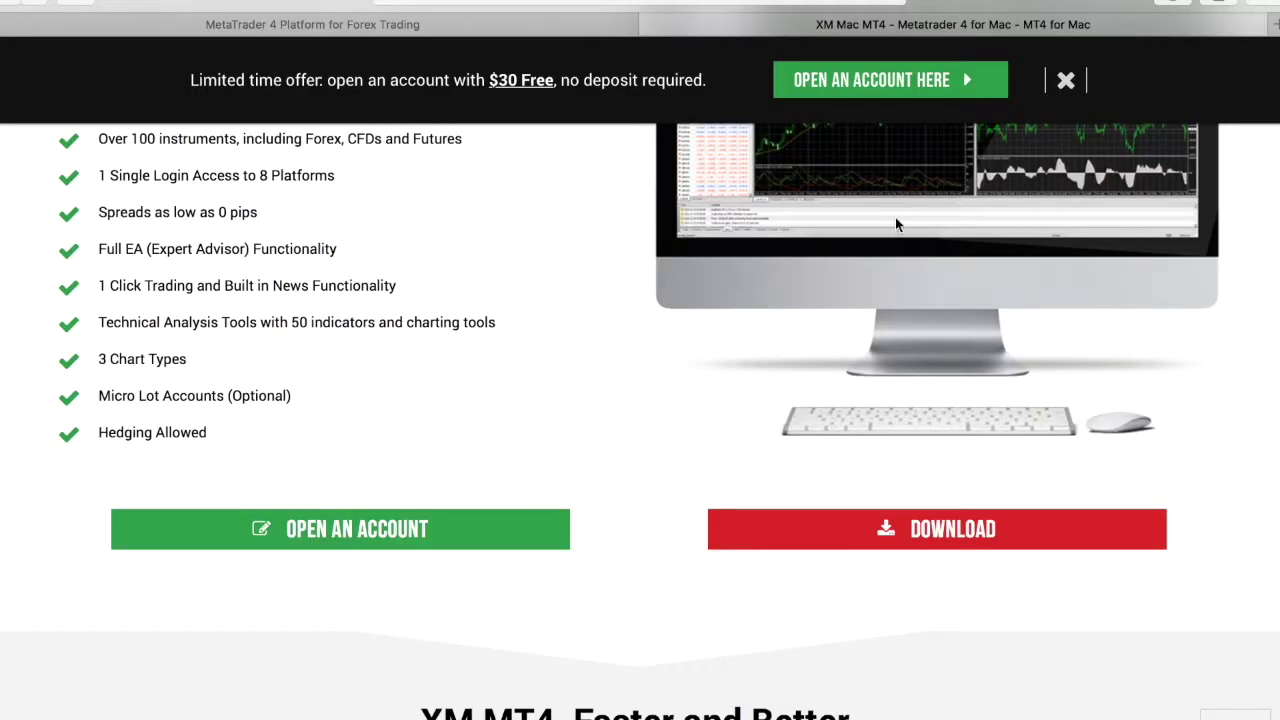
pyautogui.scroll(5, 895, 224)
pyautogui.moveTo(755, 137)
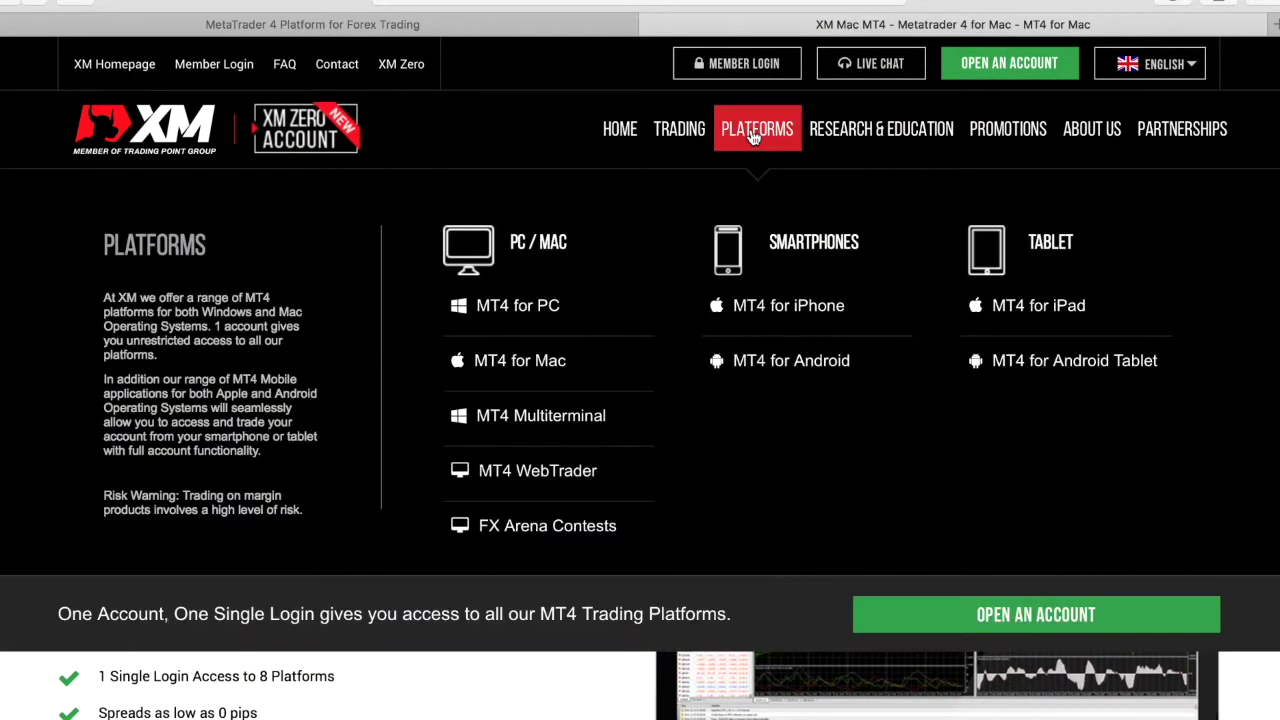
pyautogui.click(570, 368)
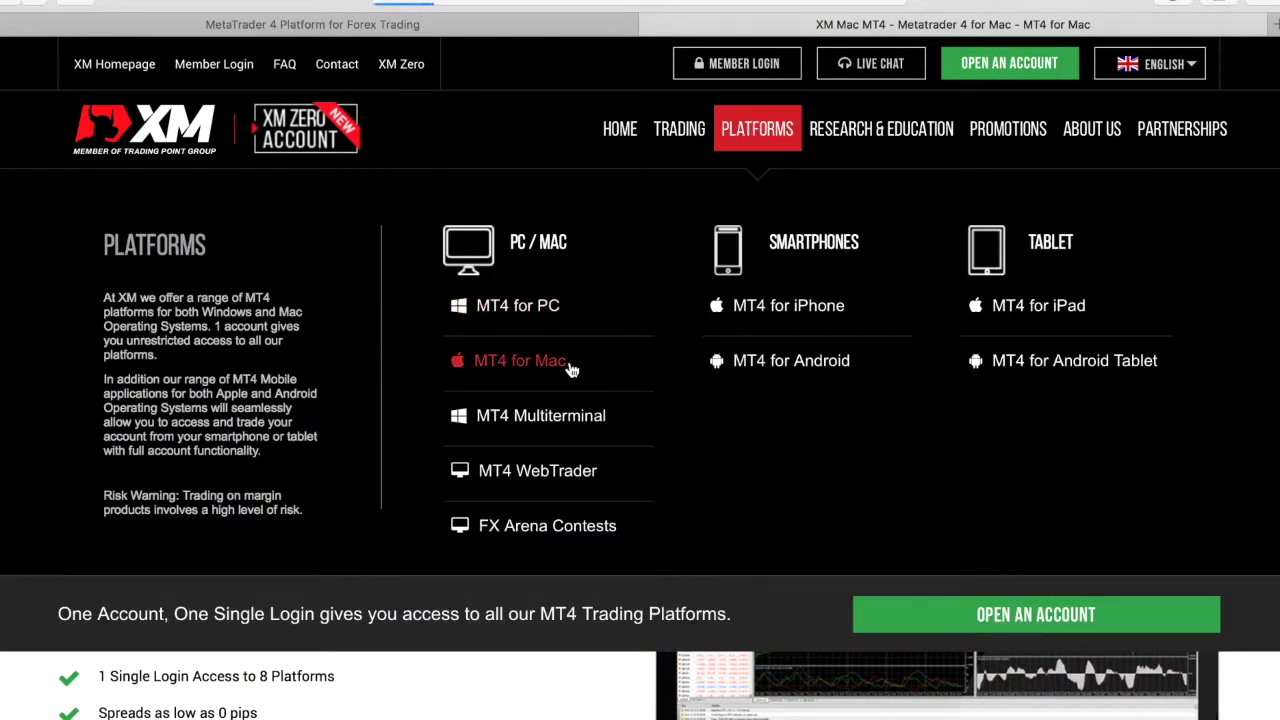
pyautogui.scroll(-5, 572, 370)
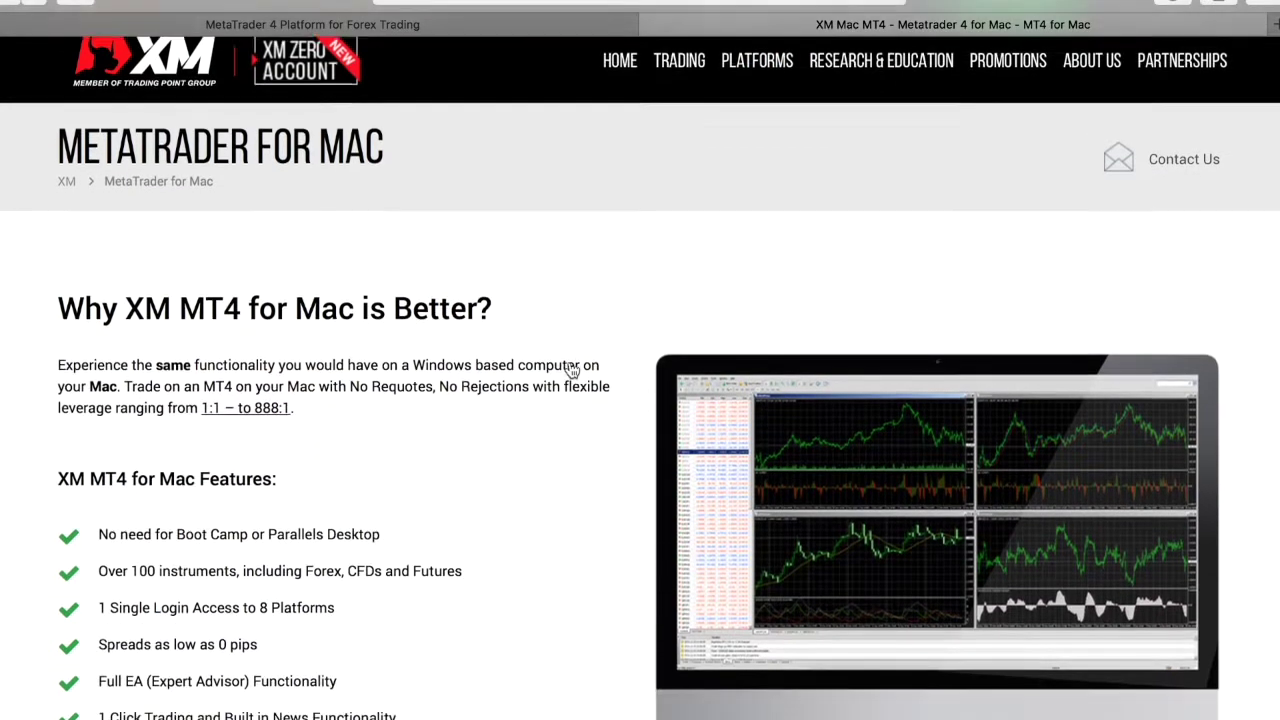
pyautogui.scroll(-3, 572, 371)
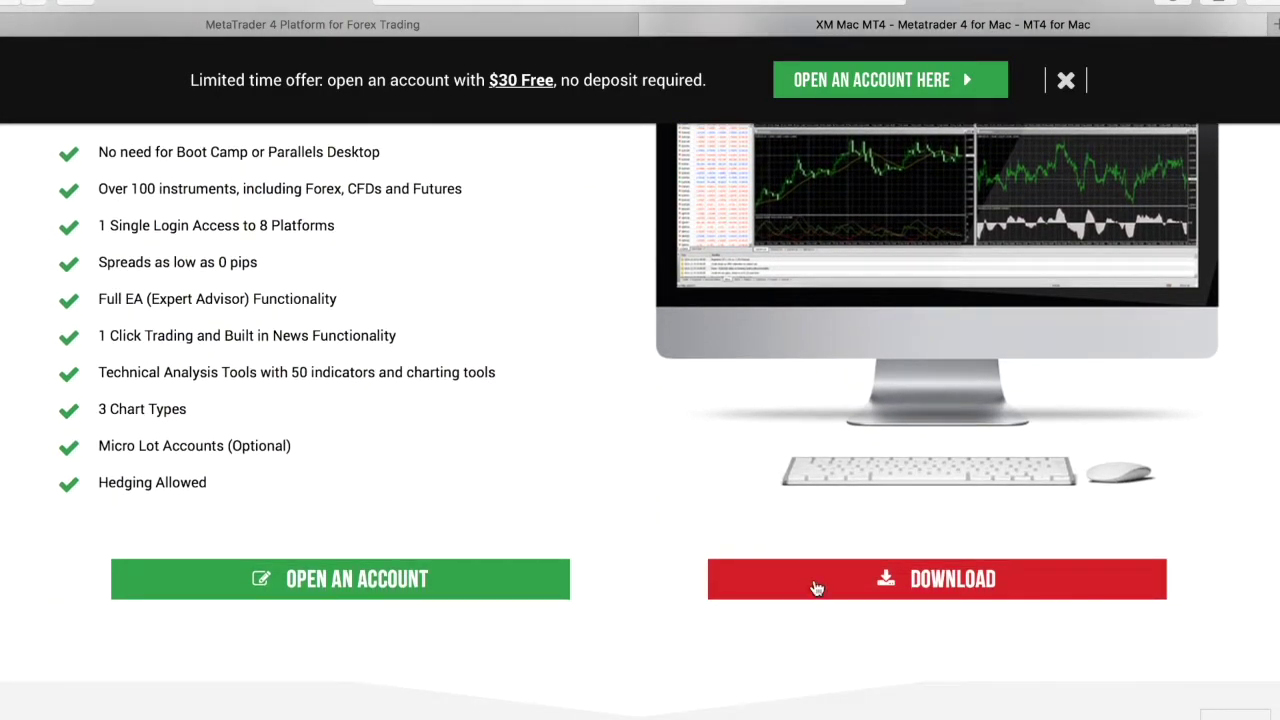
pyautogui.hotkey('ctrl', 'Left')
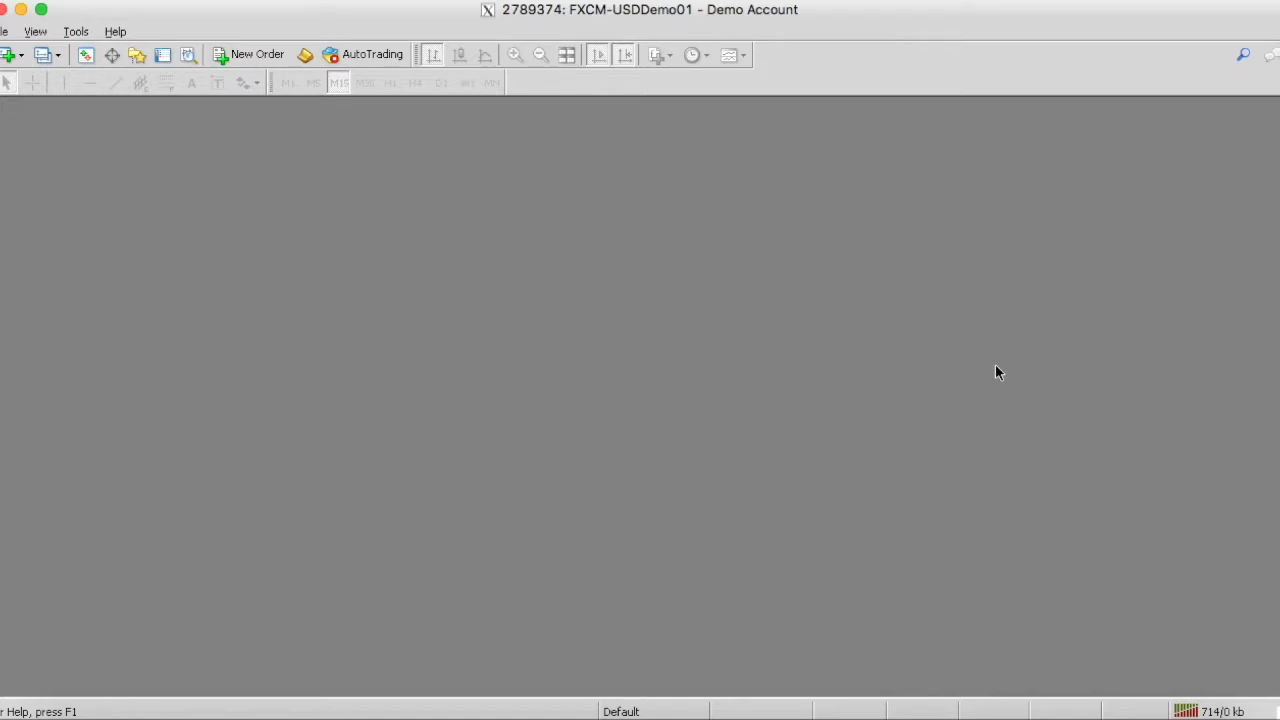
pyautogui.click(2, 31)
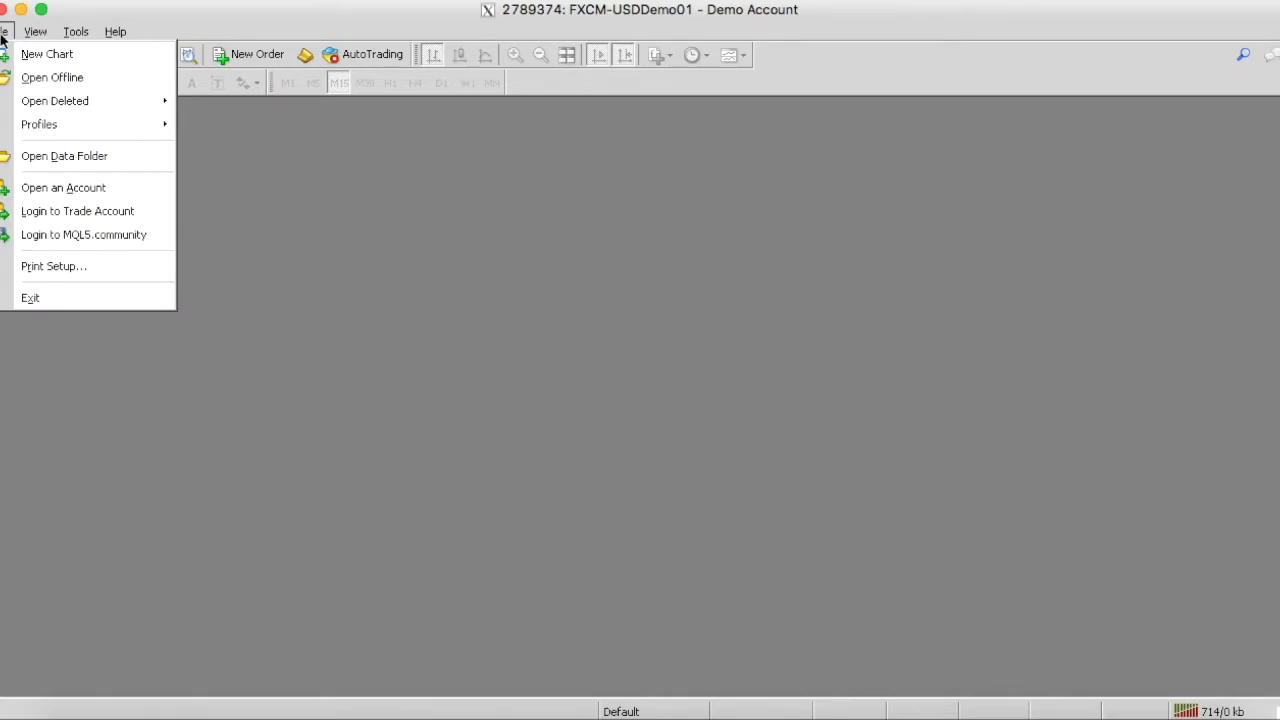
pyautogui.click(136, 55)
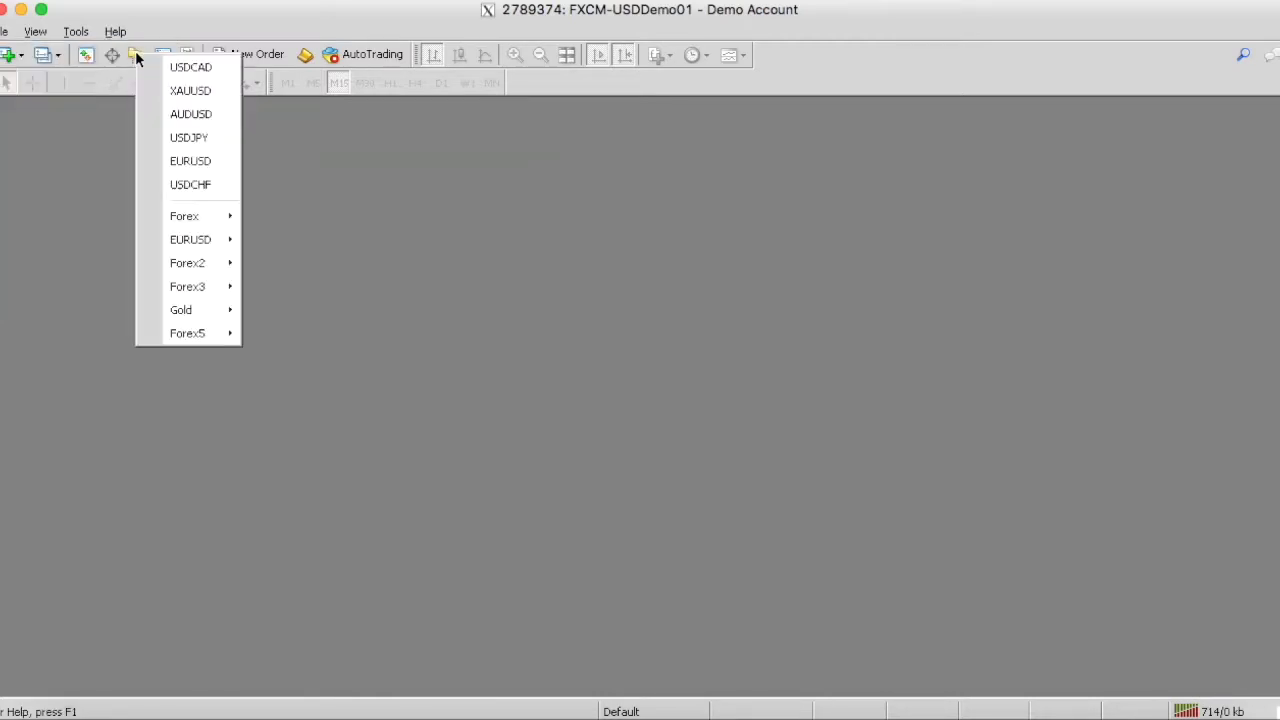
pyautogui.click(194, 69)
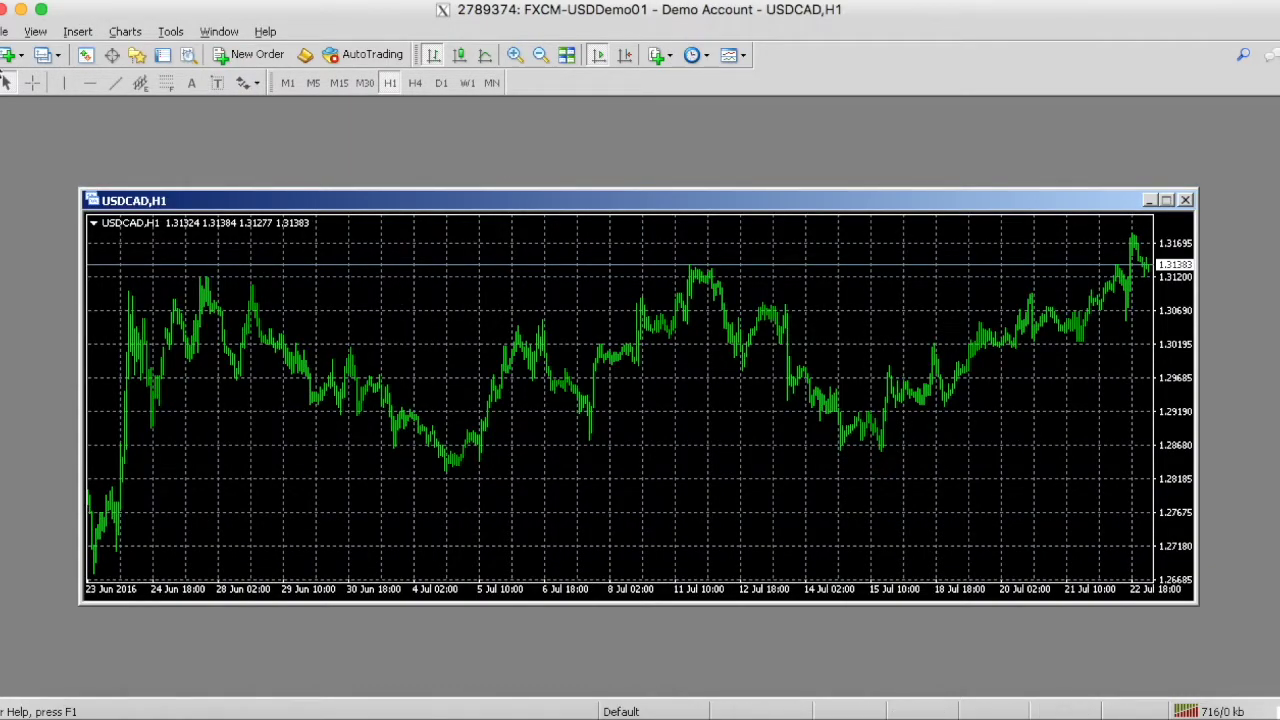
pyautogui.click(5, 32)
pyautogui.click(45, 54)
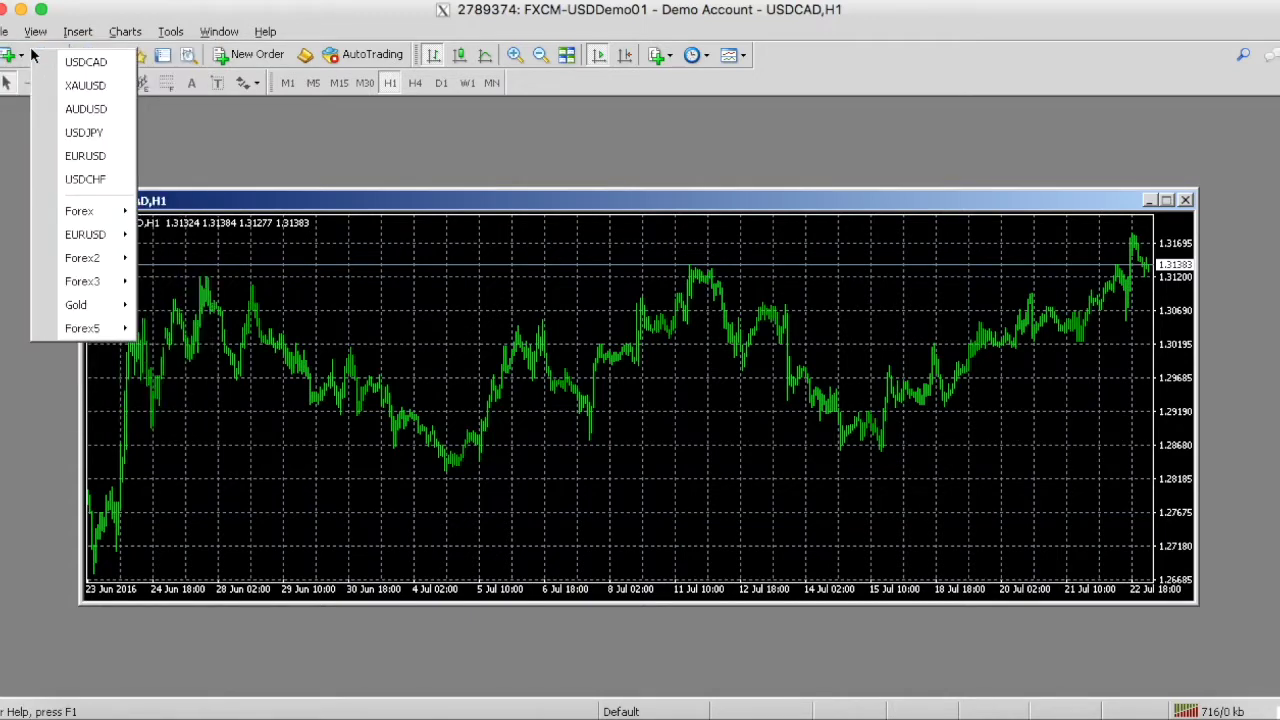
pyautogui.click(86, 88)
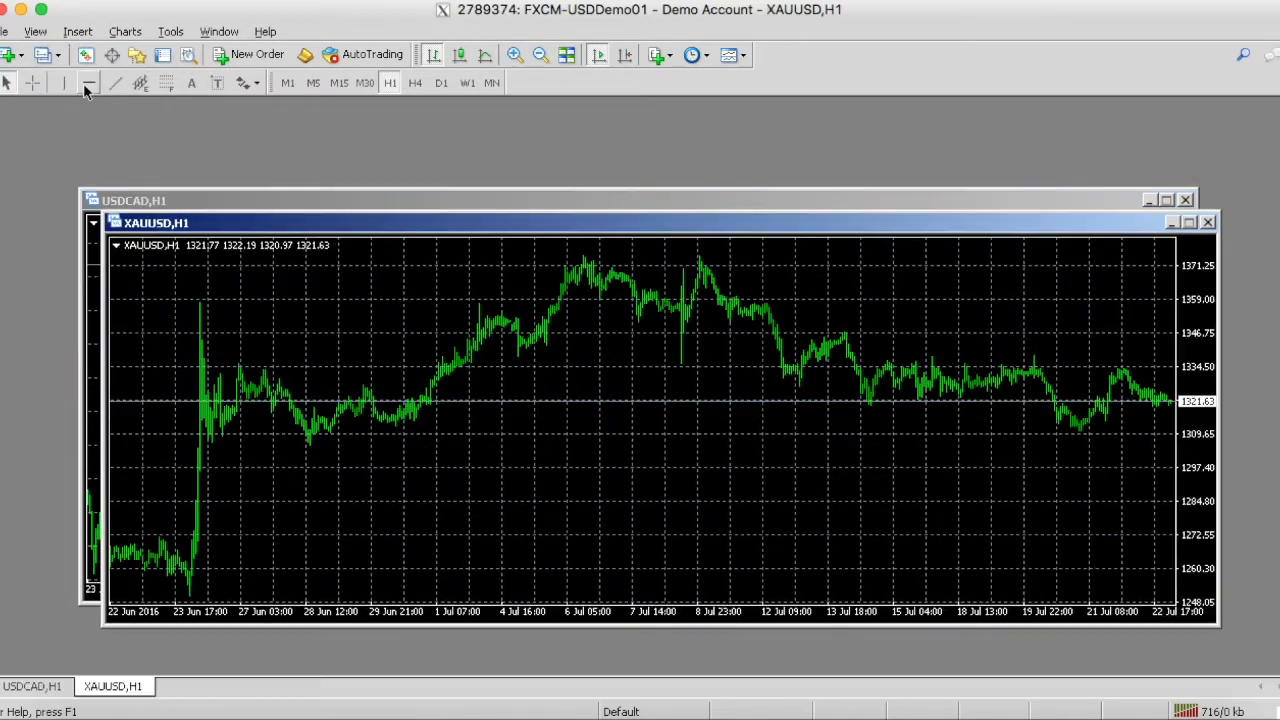
pyautogui.click(1208, 222)
pyautogui.click(1184, 201)
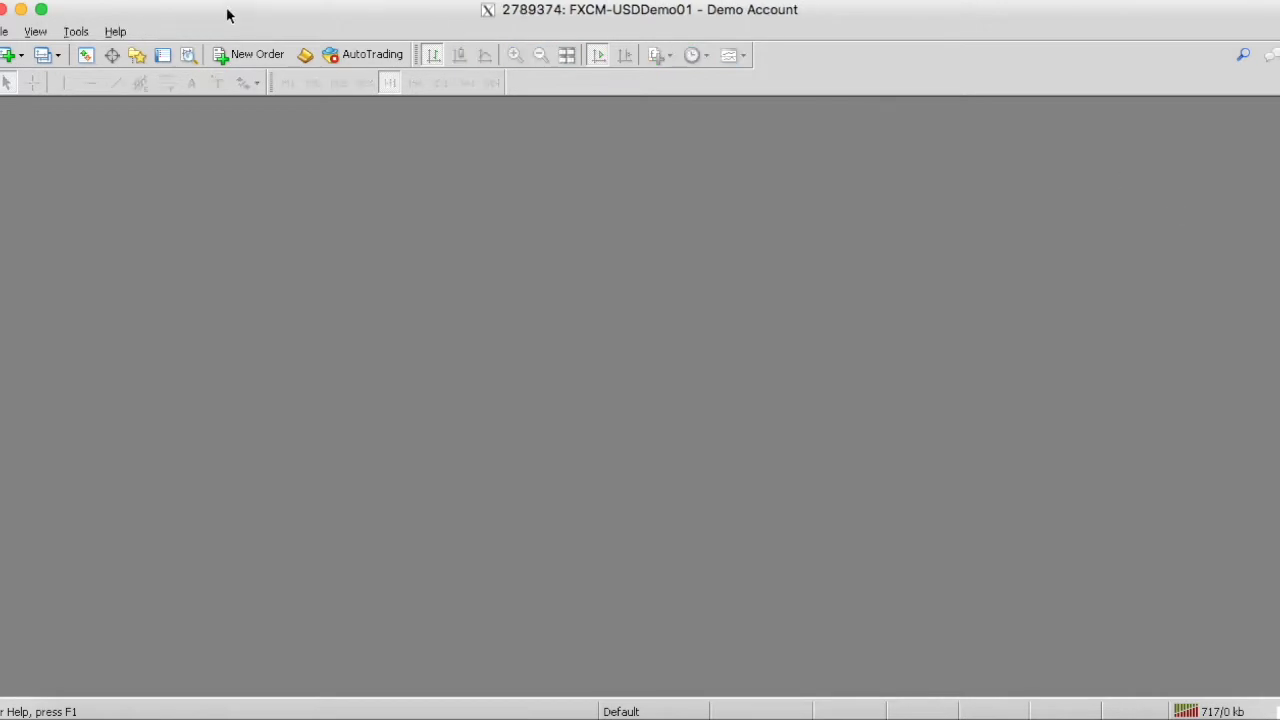
pyautogui.click(4, 32)
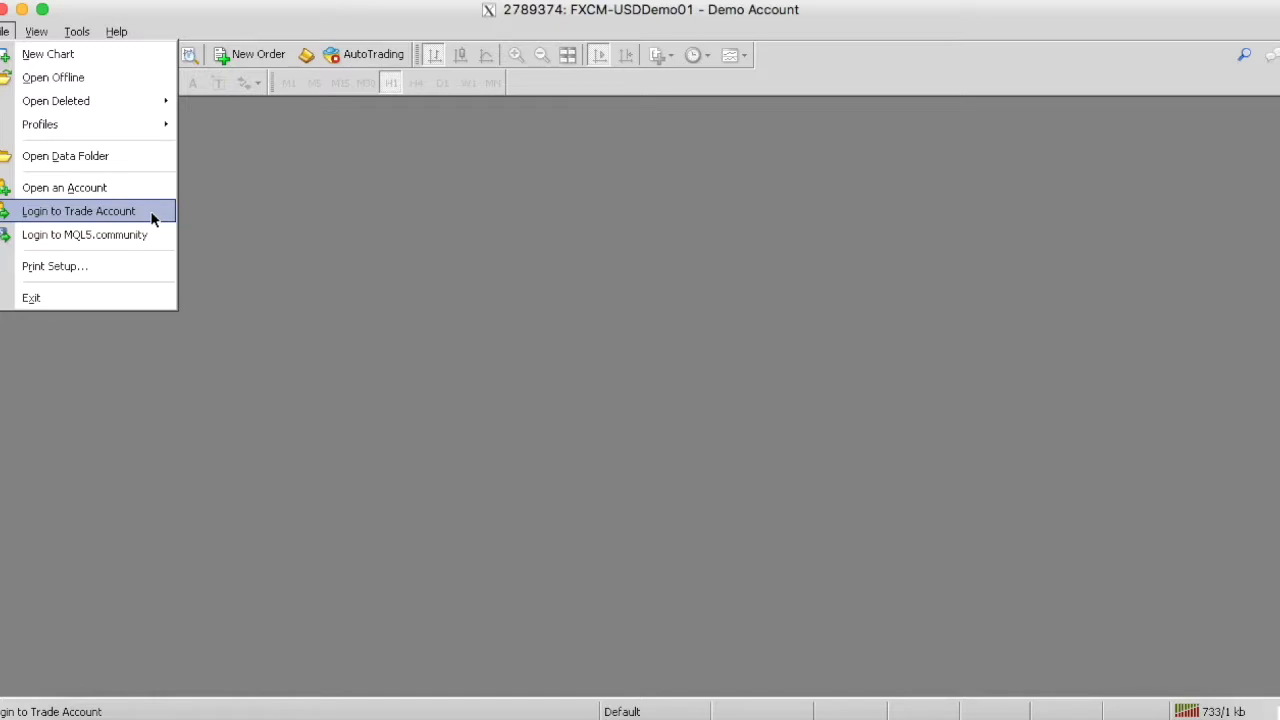
# Step: Browse the View menu's Languages and Toolbars submenus
pyautogui.moveTo(37, 32)
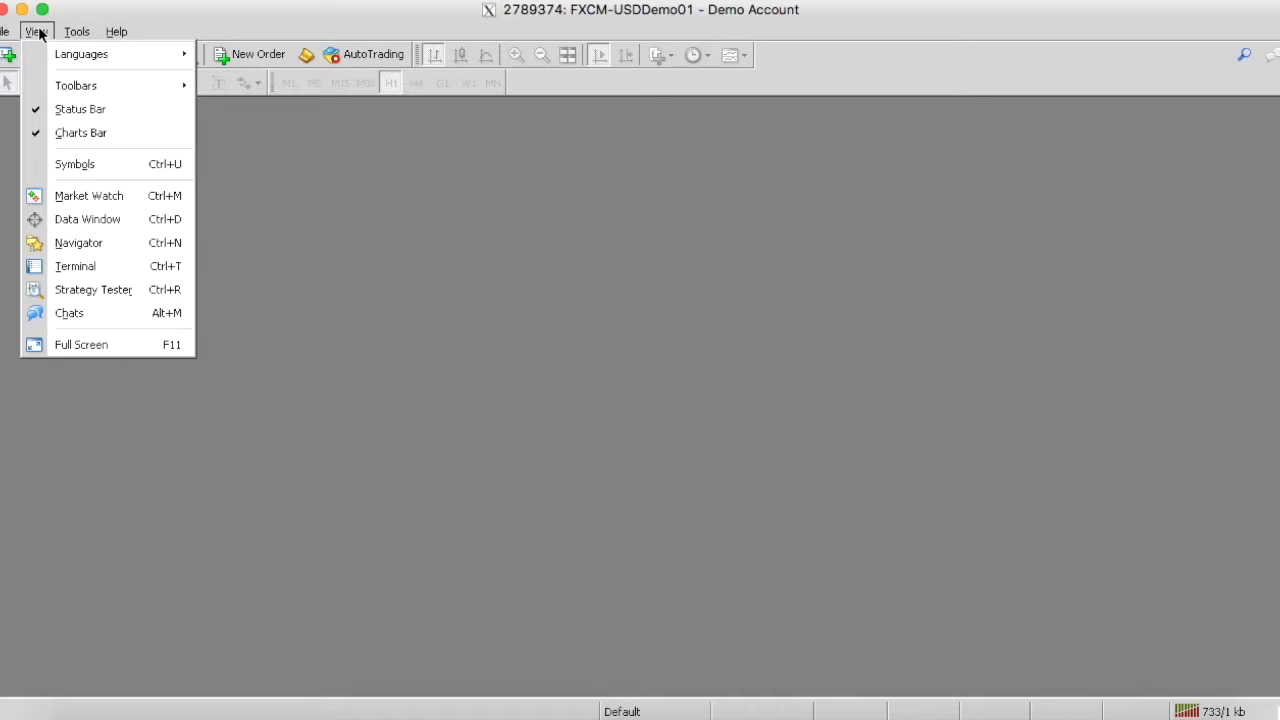
pyautogui.moveTo(66, 55)
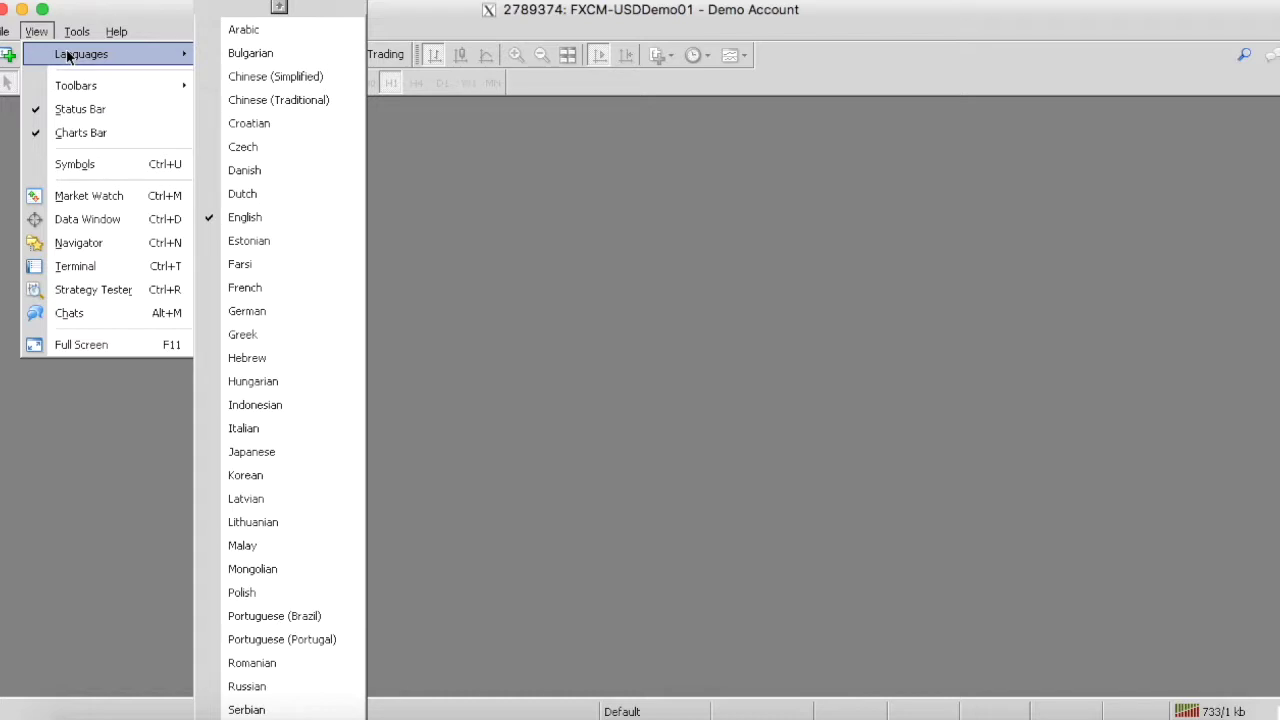
pyautogui.moveTo(82, 85)
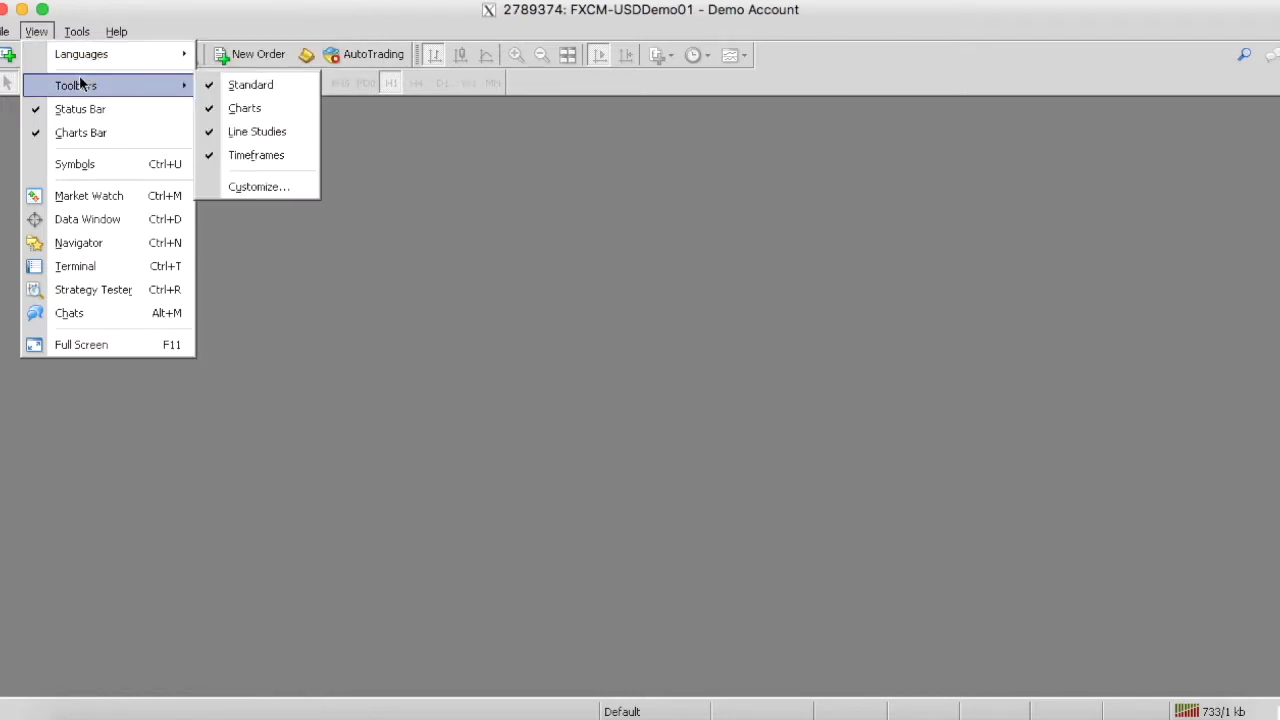
# Step: Open the Symbols list and expand the Forex, EURUSD, Forex2, Forex3, Forex4 and CFD groups
pyautogui.click(90, 164)
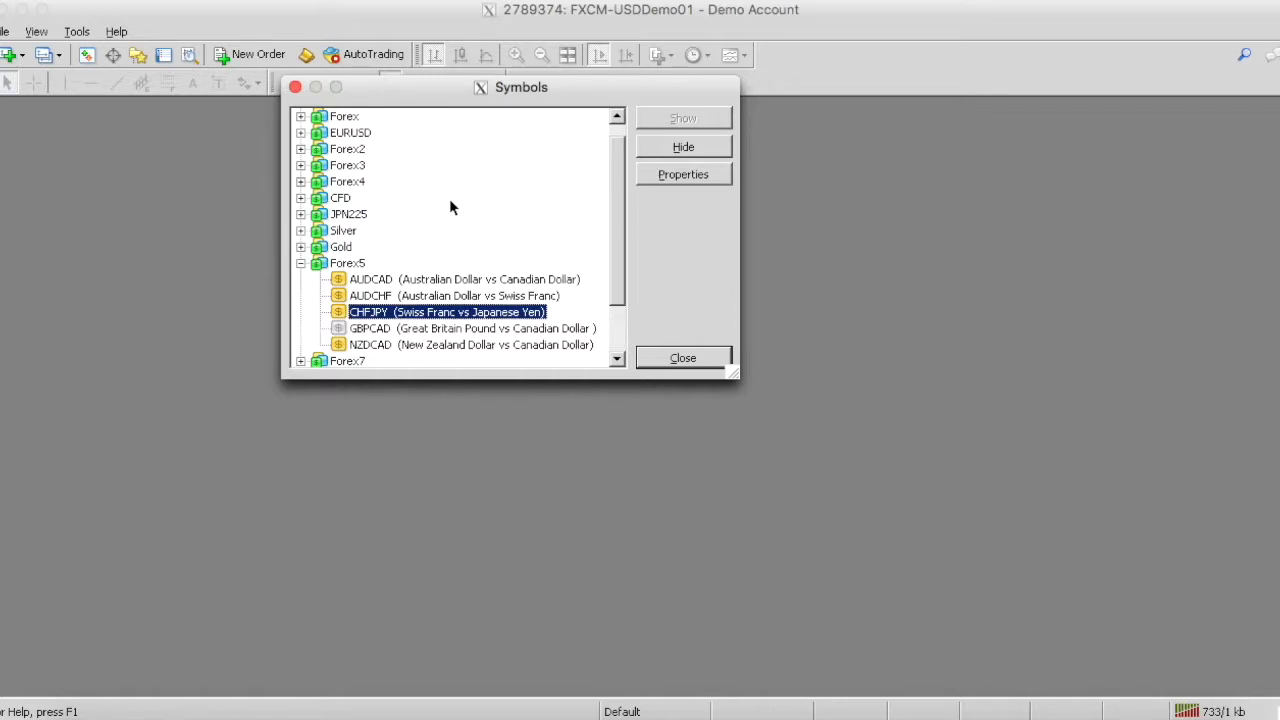
pyautogui.scroll(1, 449, 207)
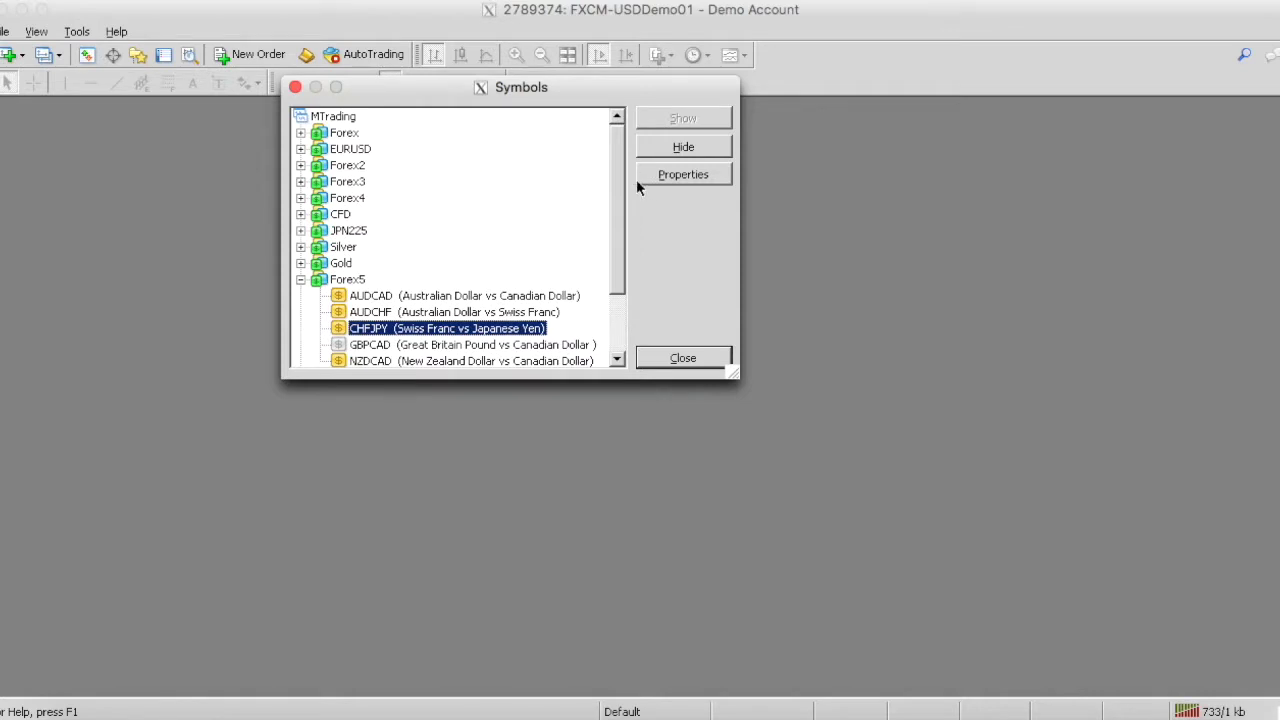
pyautogui.click(300, 133)
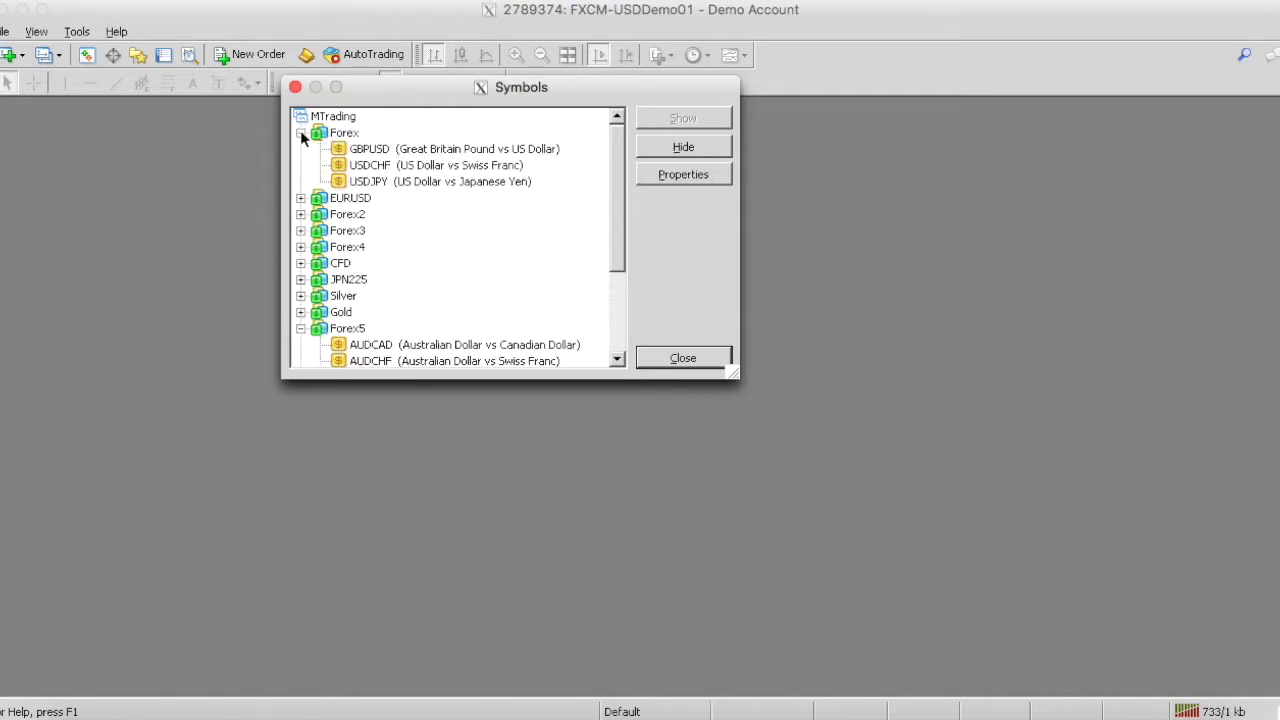
pyautogui.click(301, 198)
pyautogui.click(300, 230)
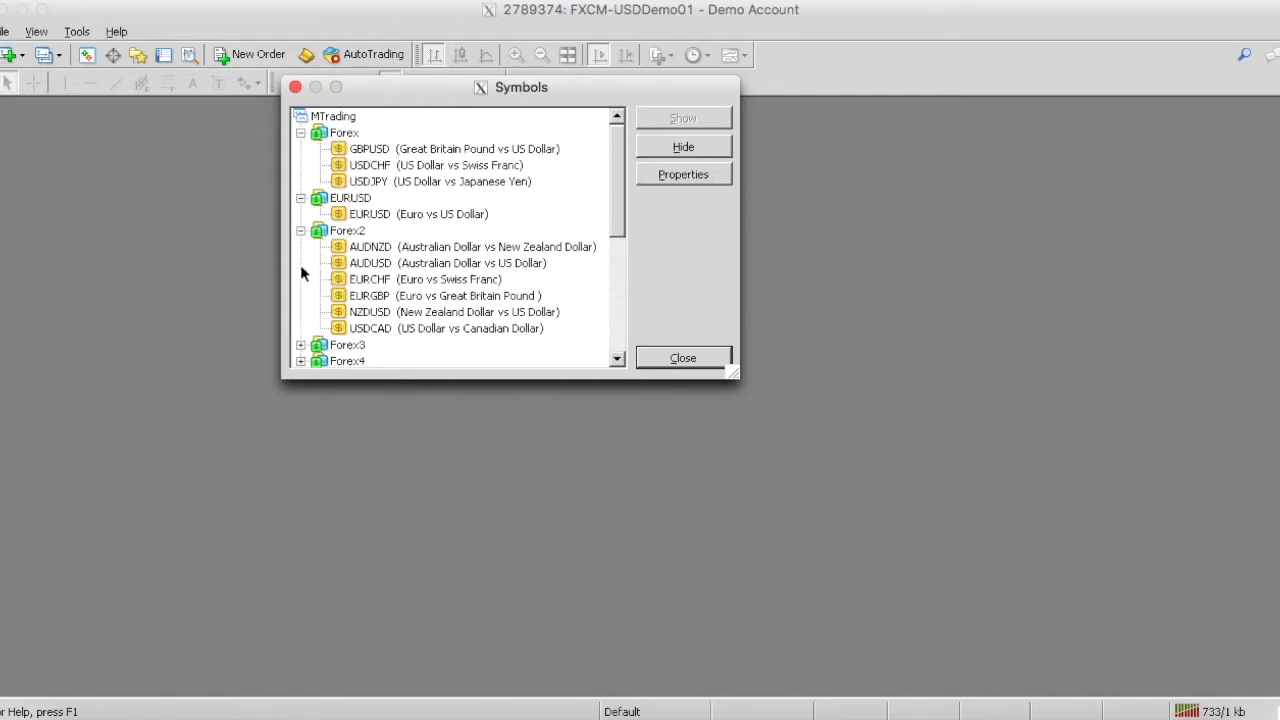
pyautogui.click(301, 345)
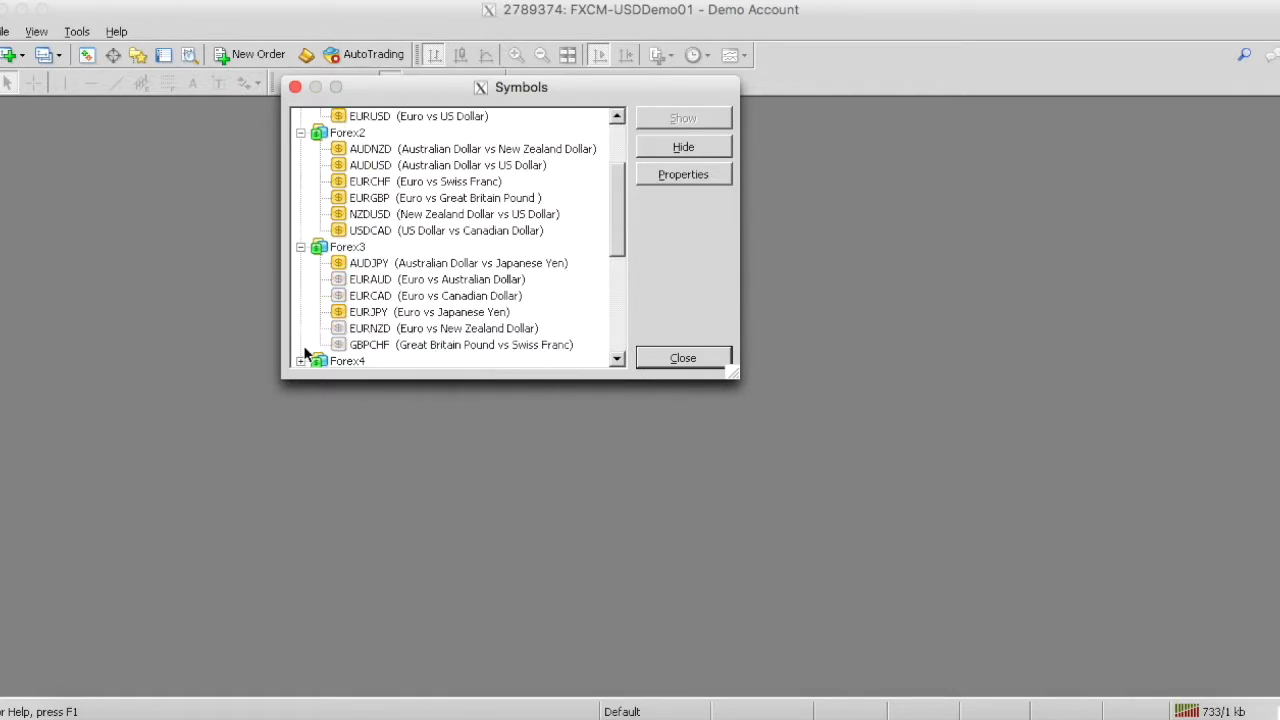
pyautogui.scroll(-3, 304, 347)
pyautogui.click(300, 214)
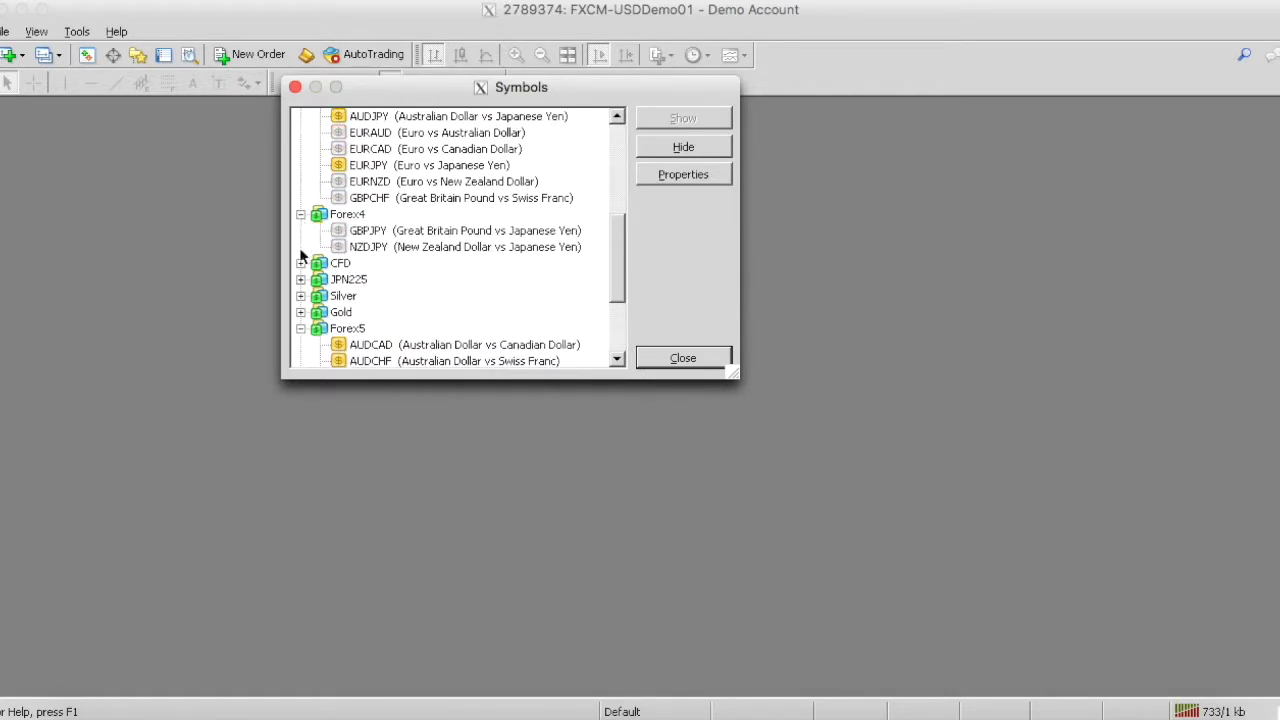
pyautogui.click(300, 262)
# Step: Expand the Silver, Gold, Forex7 and Forex6 symbol groups
pyautogui.scroll(-5, 398, 287)
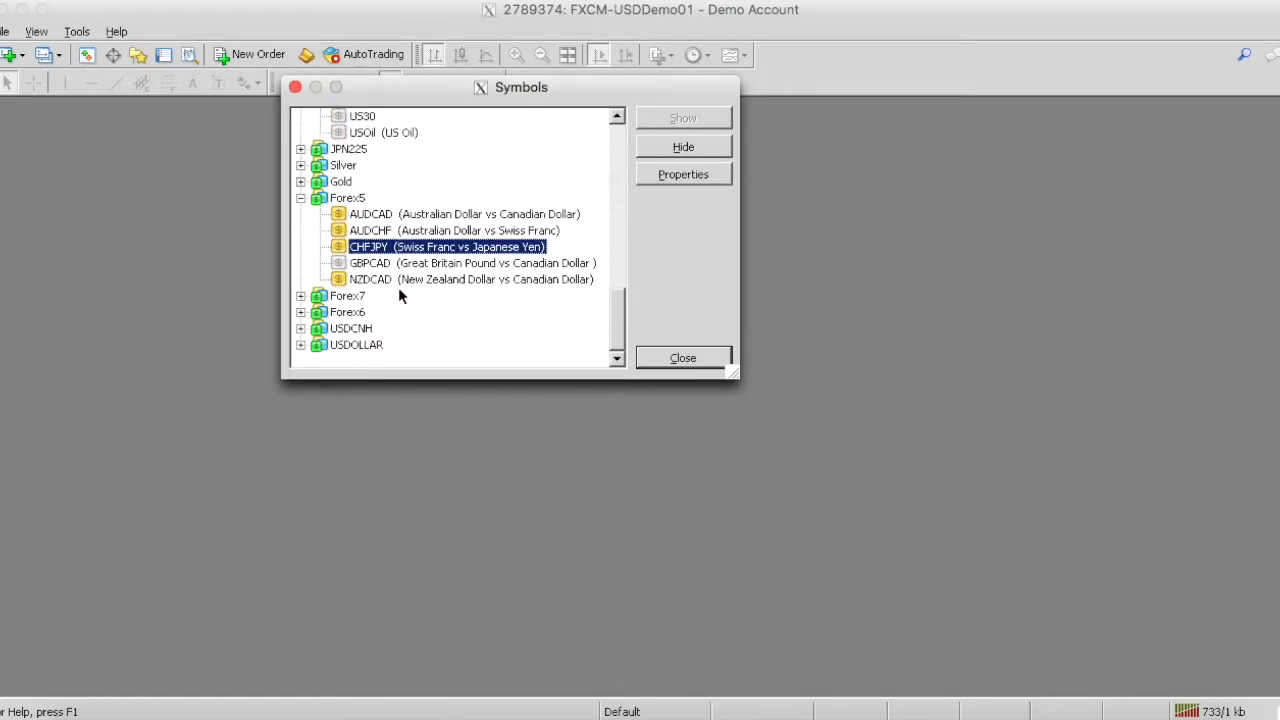
pyautogui.click(301, 166)
pyautogui.click(301, 199)
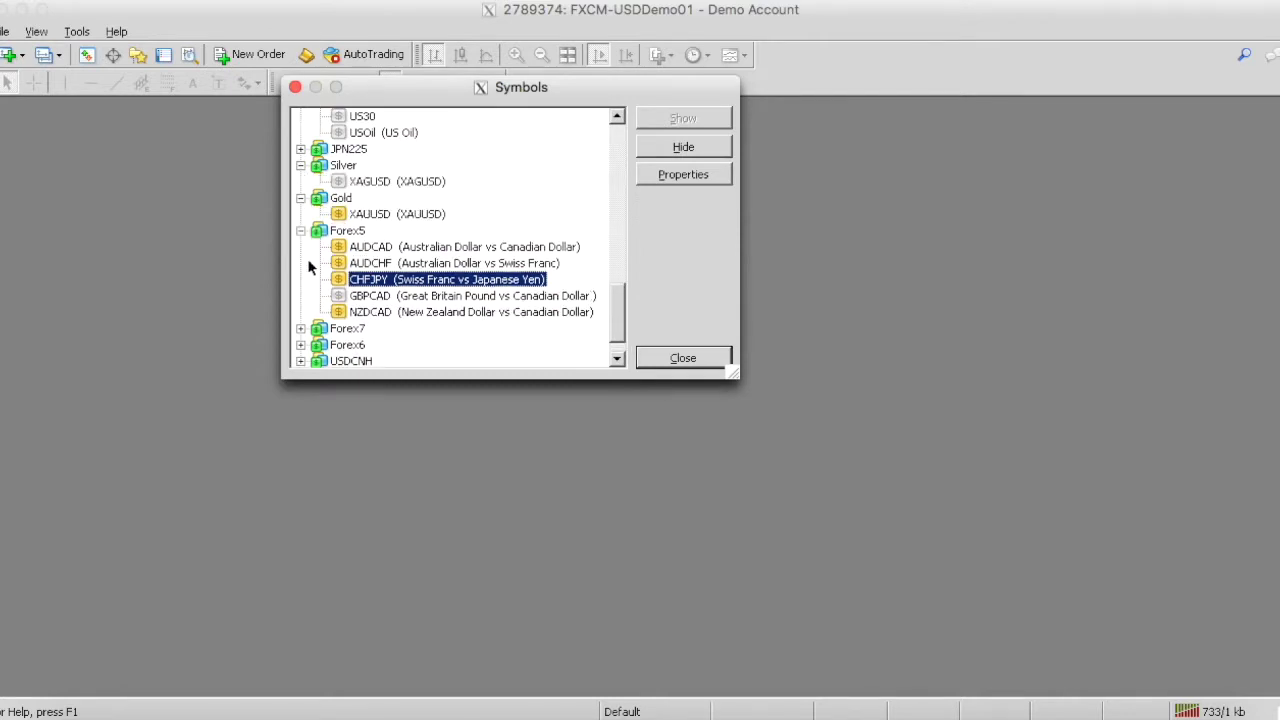
pyautogui.click(301, 296)
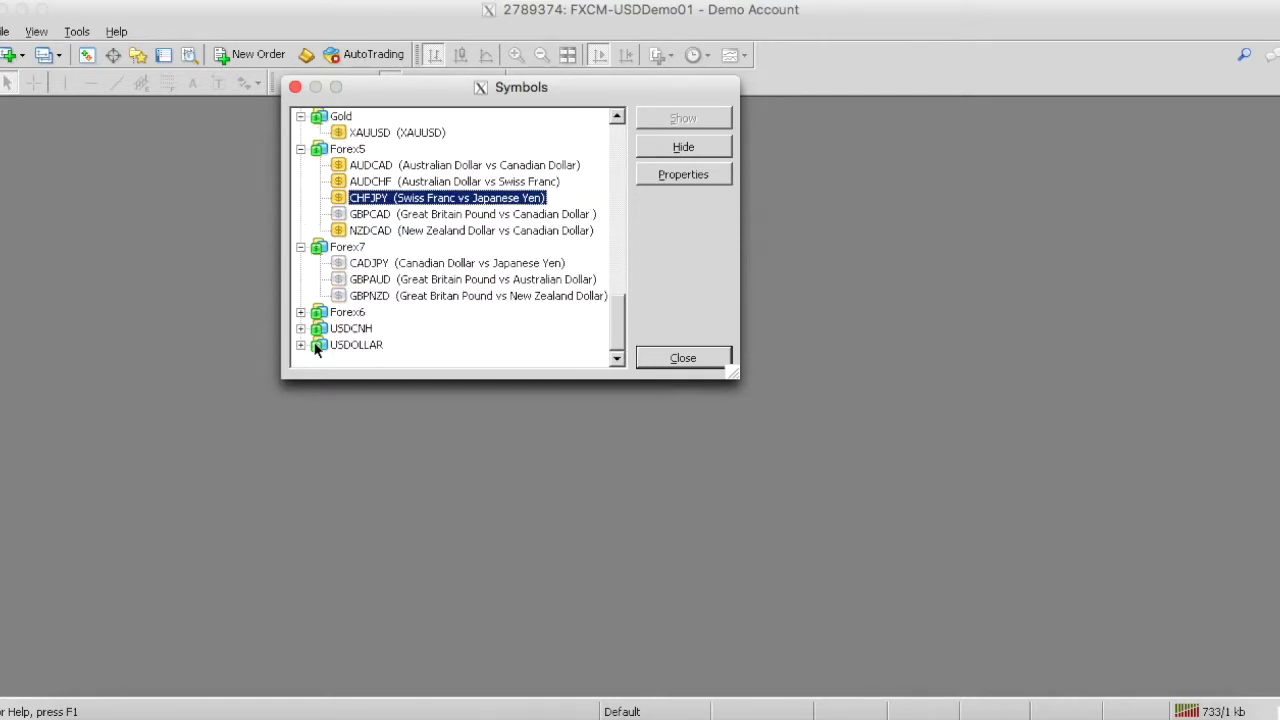
pyautogui.click(301, 312)
# Step: Scroll back to the top of the Symbols list and close it
pyautogui.scroll(-1, 401, 265)
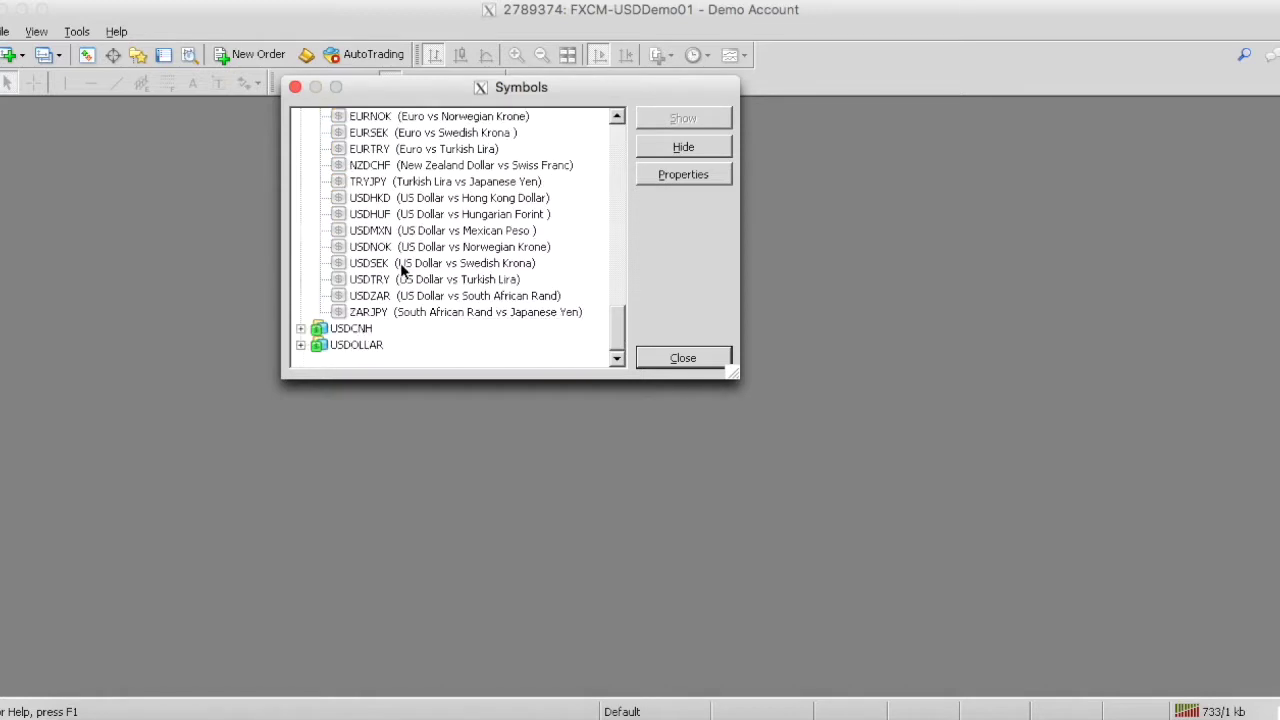
pyautogui.scroll(1, 401, 265)
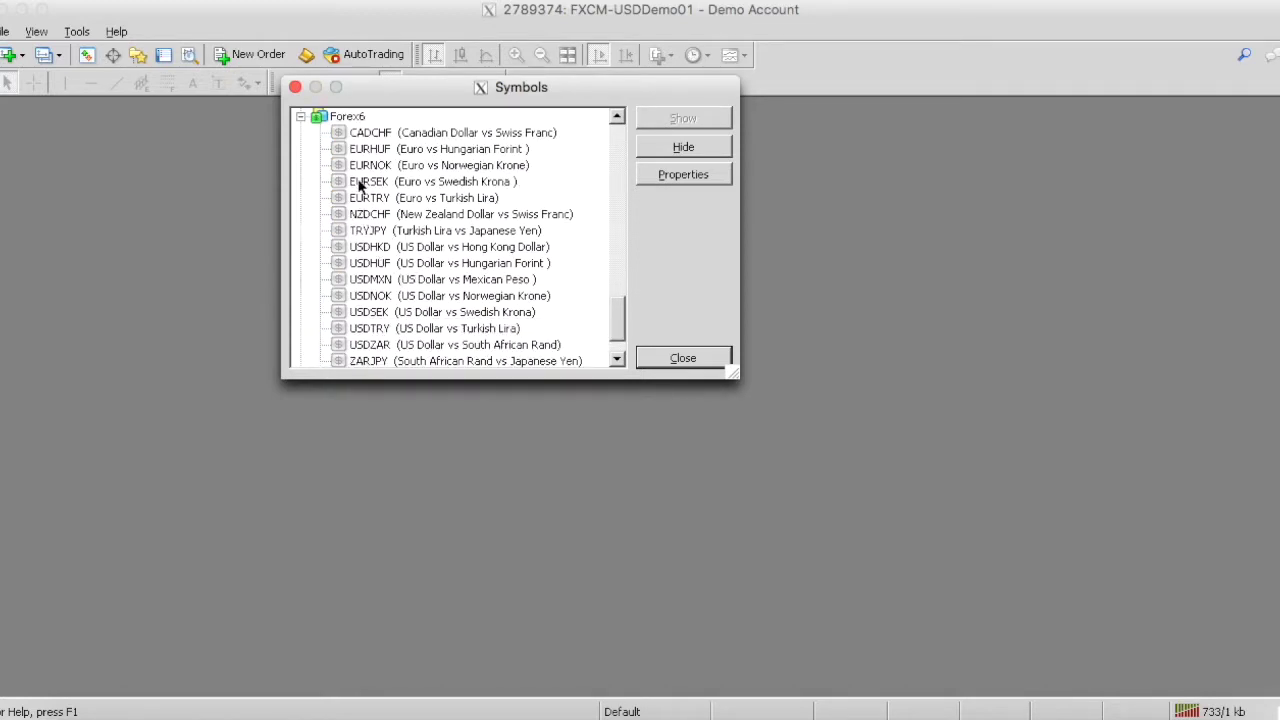
pyautogui.scroll(5, 362, 195)
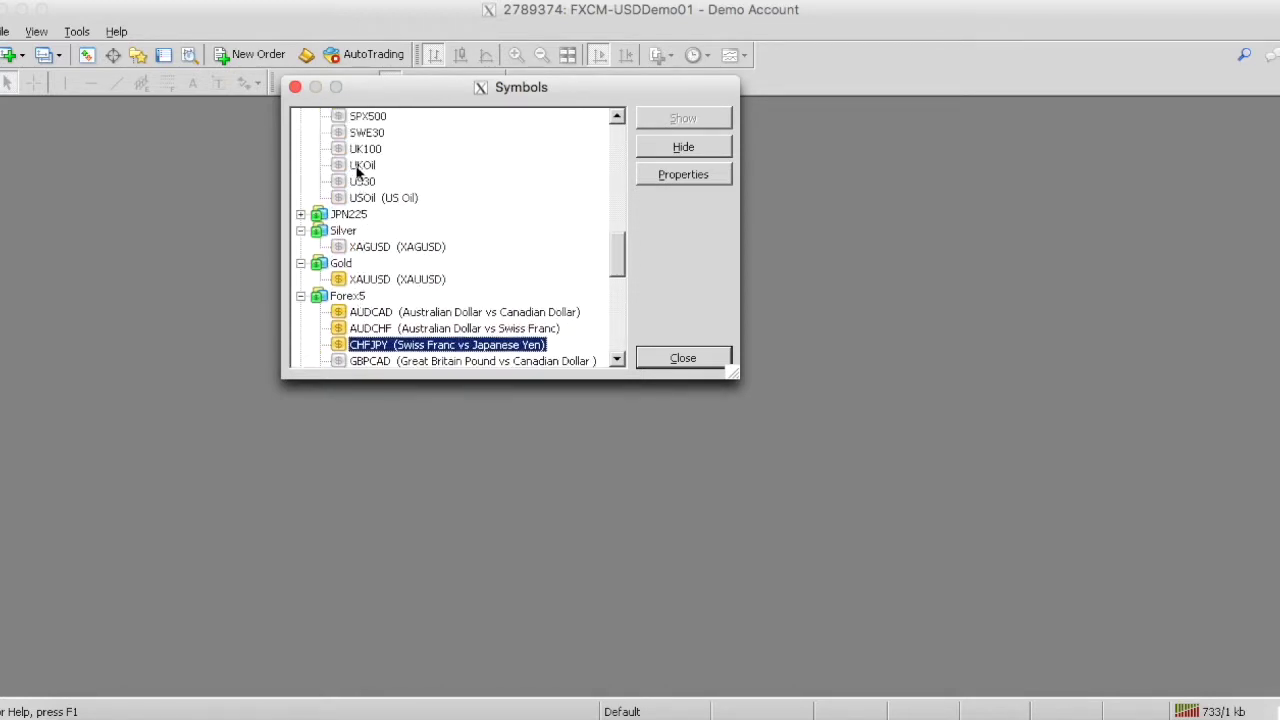
pyautogui.scroll(10, 360, 174)
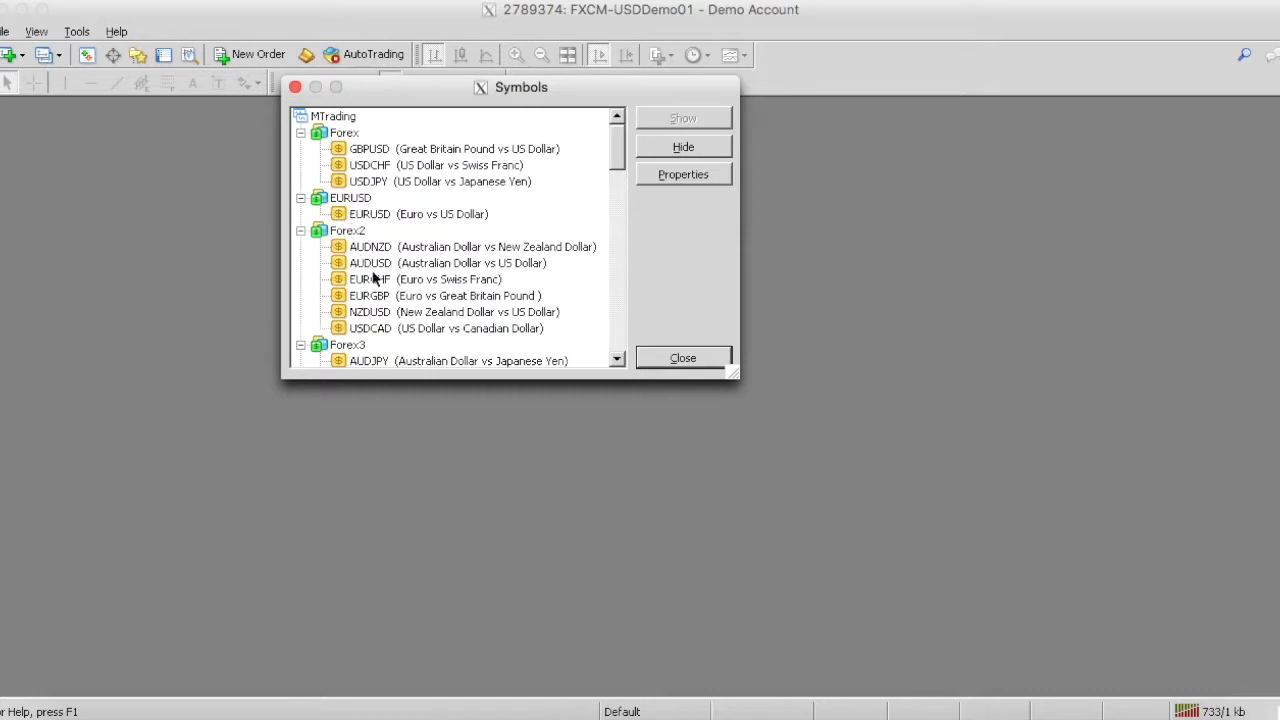
pyautogui.scroll(-6, 355, 240)
pyautogui.scroll(-3, 362, 232)
pyautogui.scroll(-10, 362, 232)
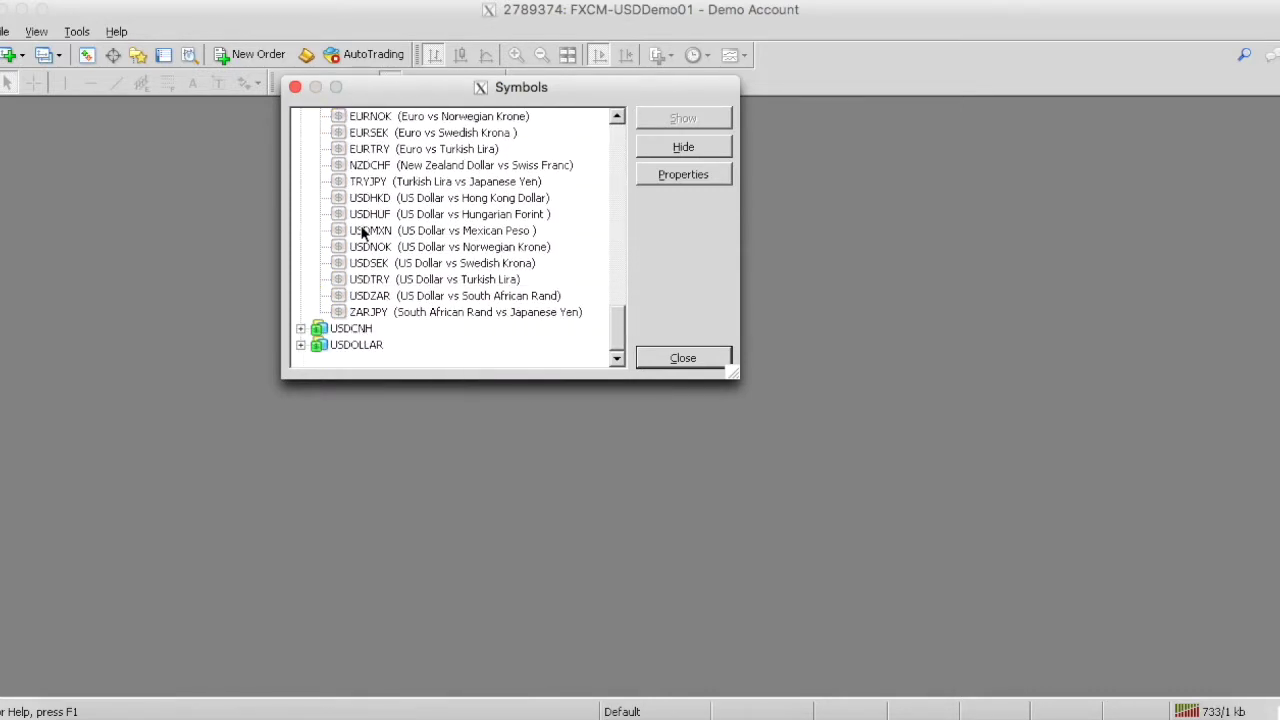
pyautogui.scroll(20, 362, 232)
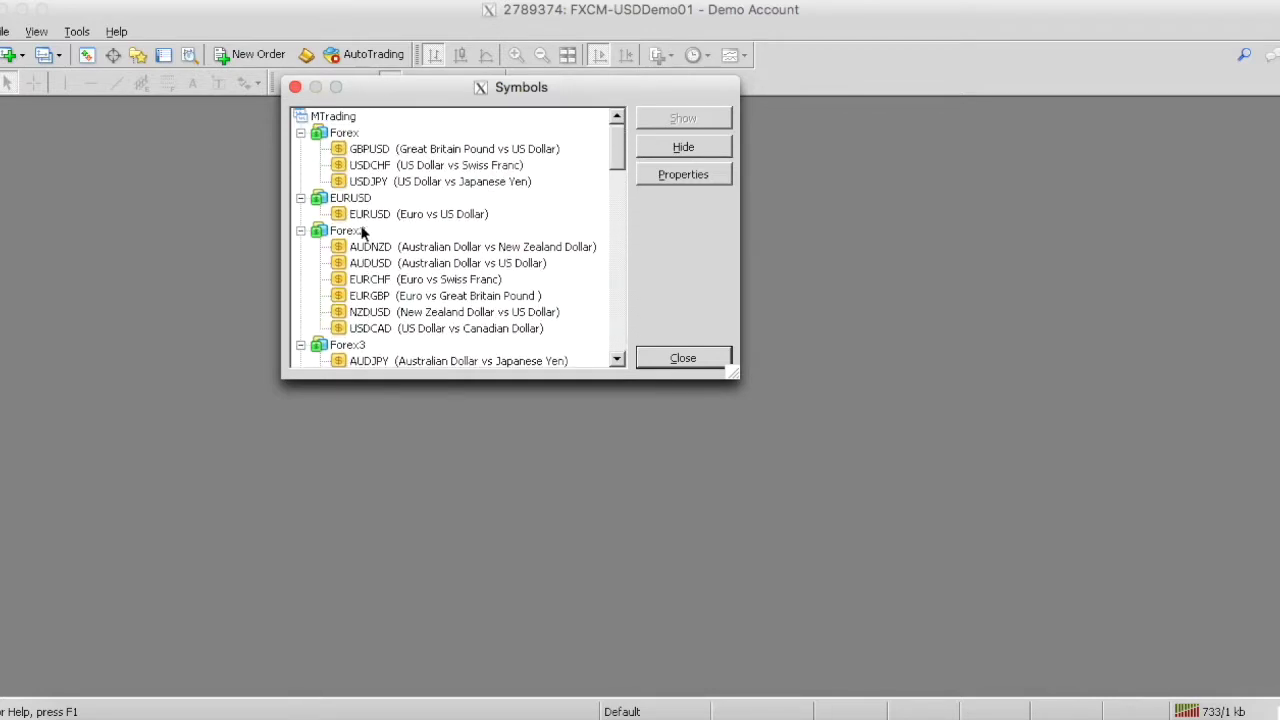
pyautogui.click(654, 362)
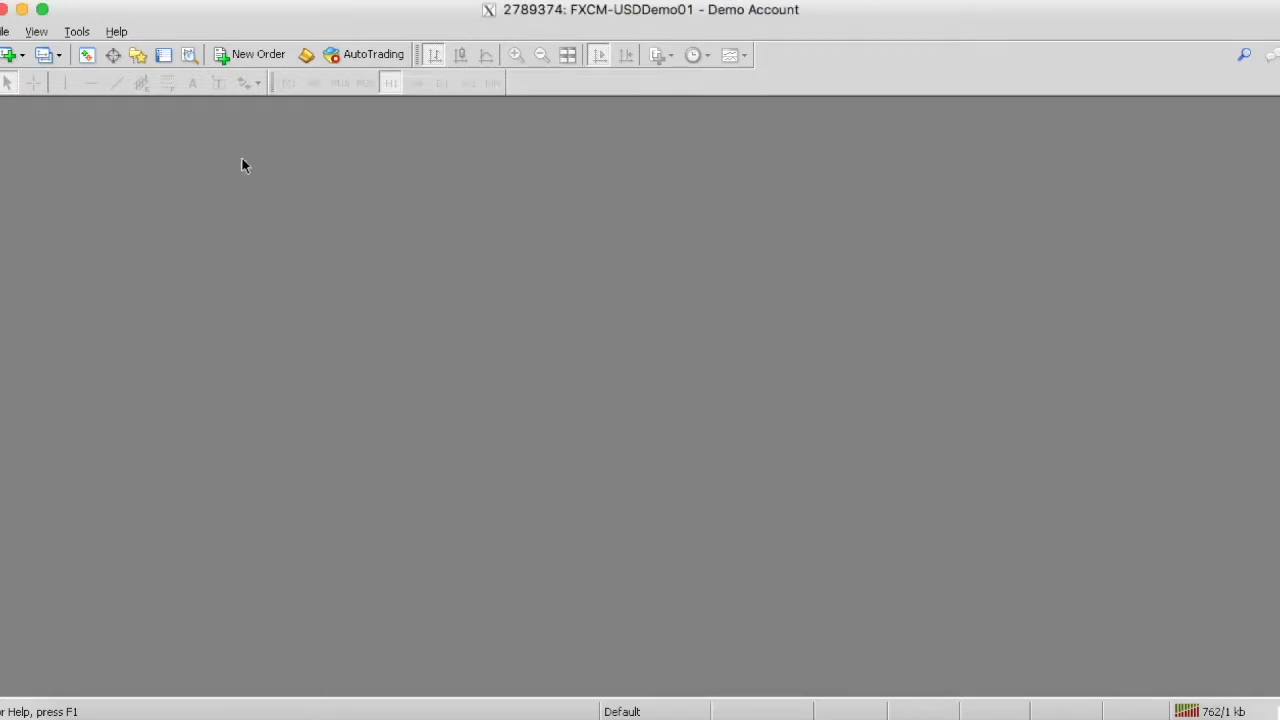
# Step: Show Market Watch, then hide NZDCAD, CHFJPY, AUDCHF and AUDCAD through the Symbols list
pyautogui.click(40, 32)
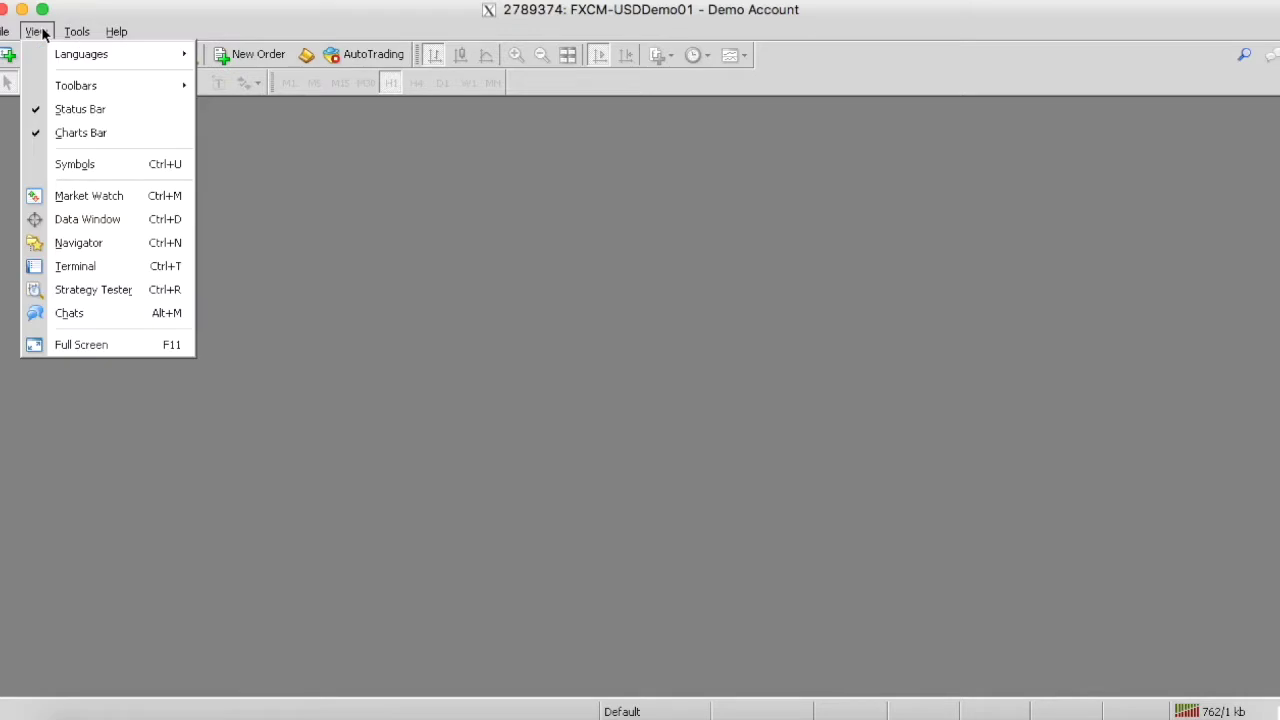
pyautogui.click(109, 195)
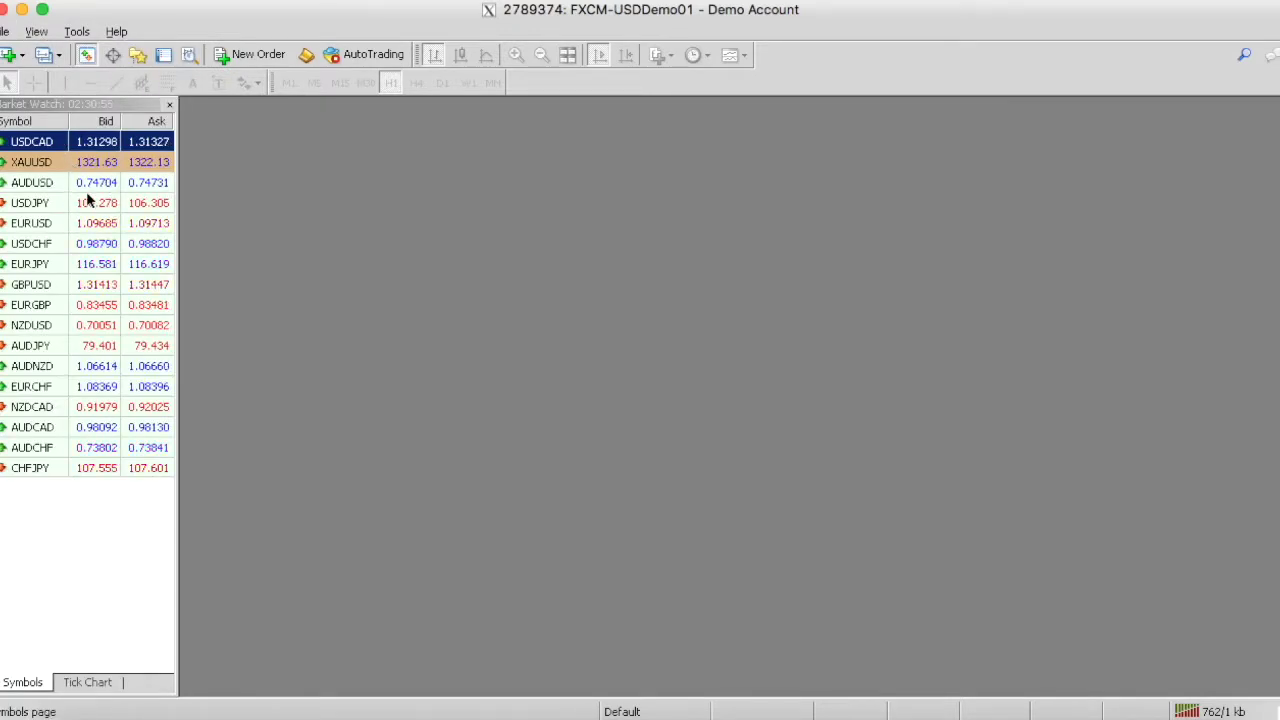
pyautogui.click(47, 34)
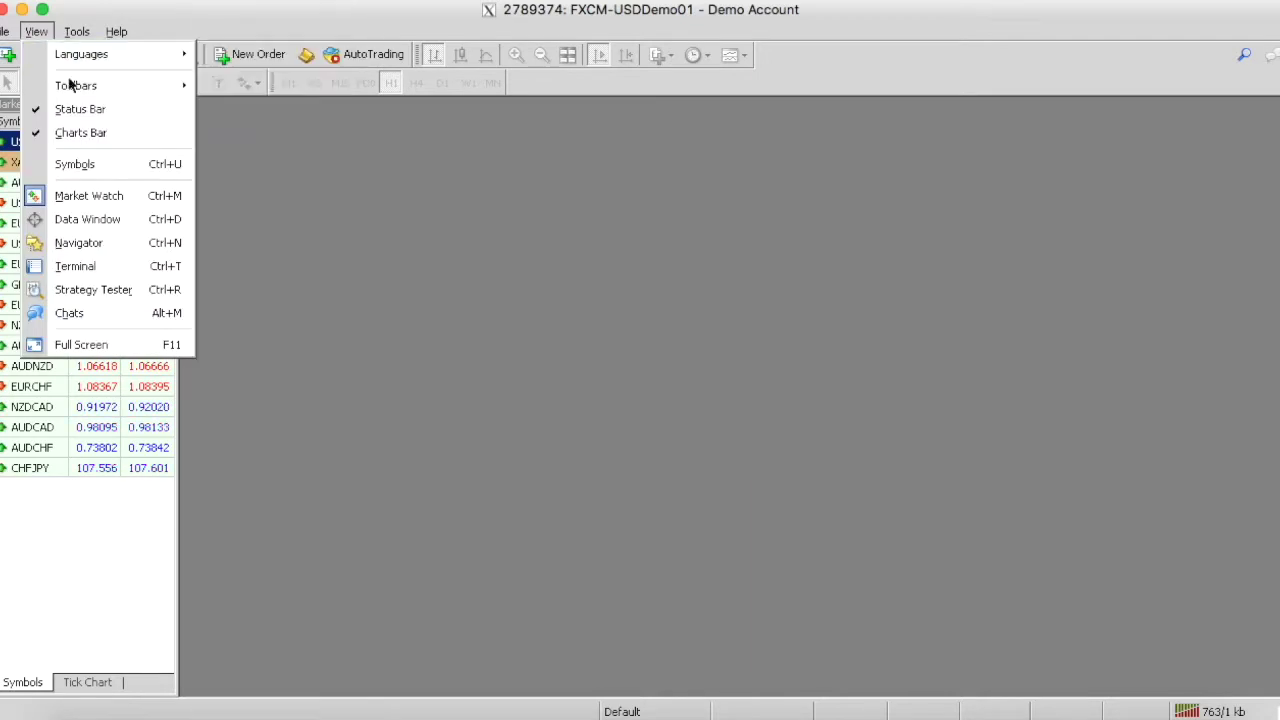
pyautogui.click(86, 164)
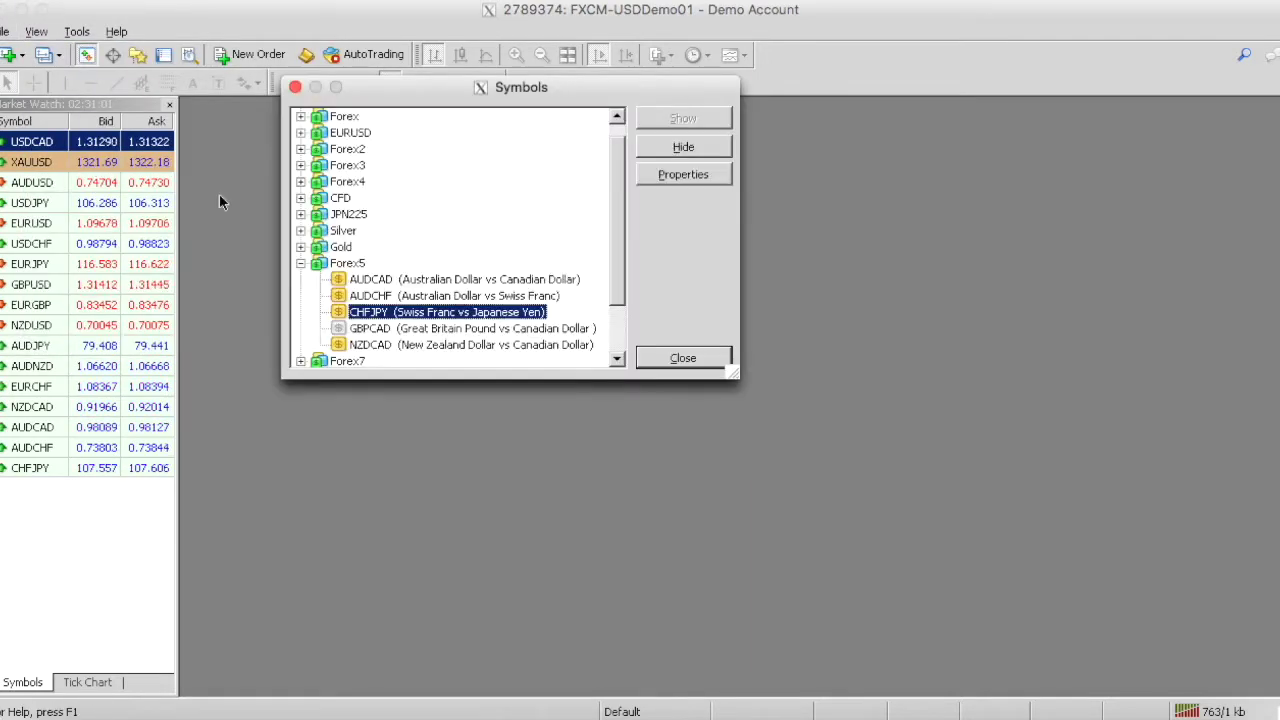
pyautogui.doubleClick(338, 344)
pyautogui.doubleClick(340, 312)
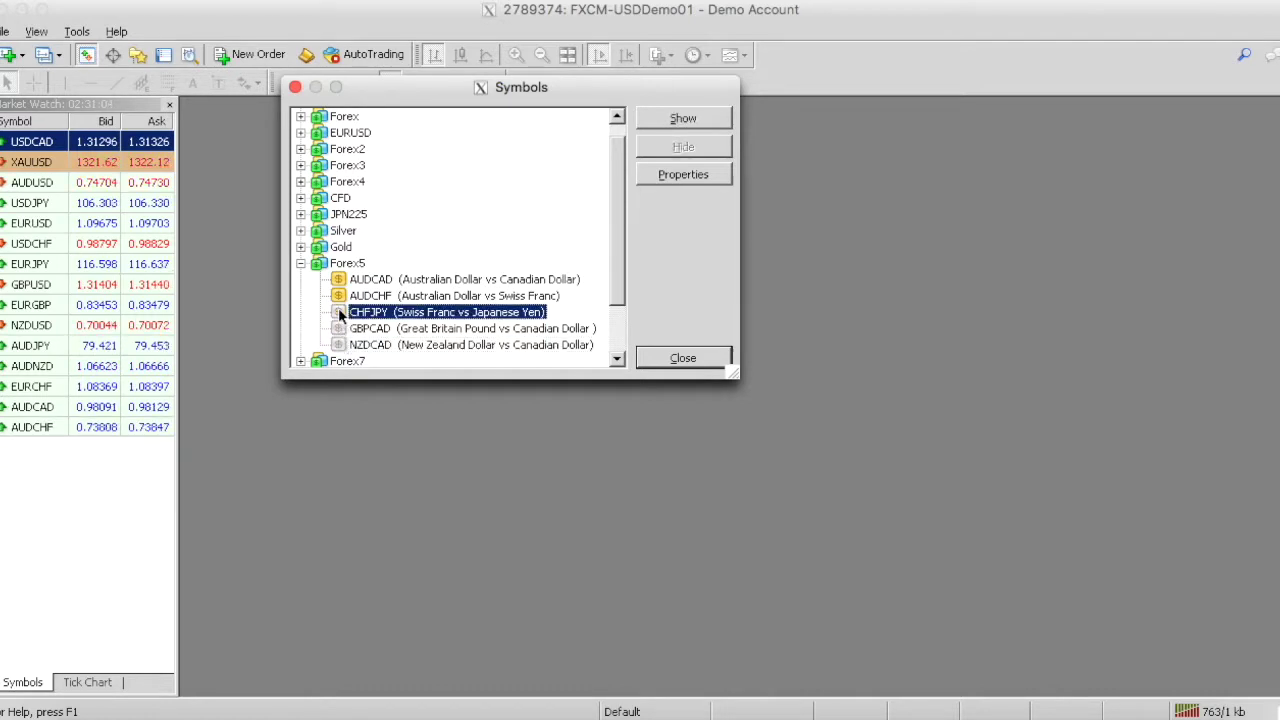
pyautogui.doubleClick(338, 296)
pyautogui.doubleClick(338, 280)
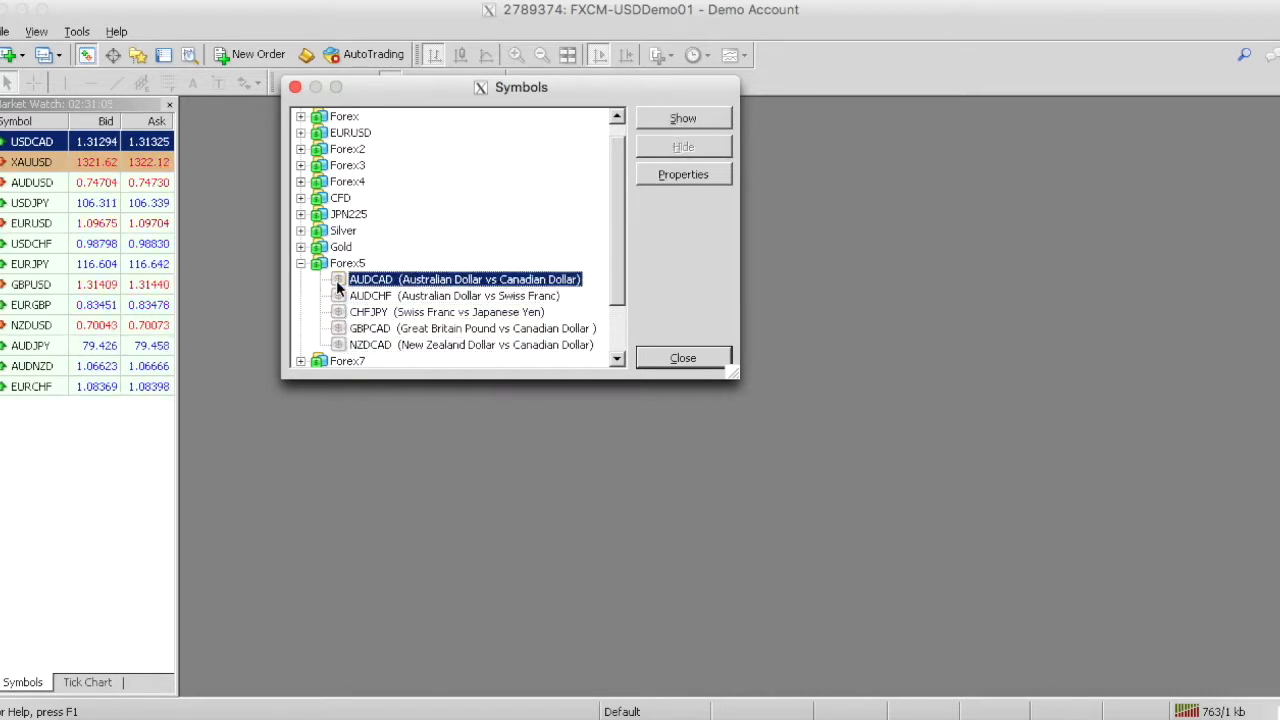
# Step: Hide AUDJPY and EURJPY, close Symbols, and drag USDCAD onto the workspace as an H1 chart
pyautogui.scroll(-2, 343, 332)
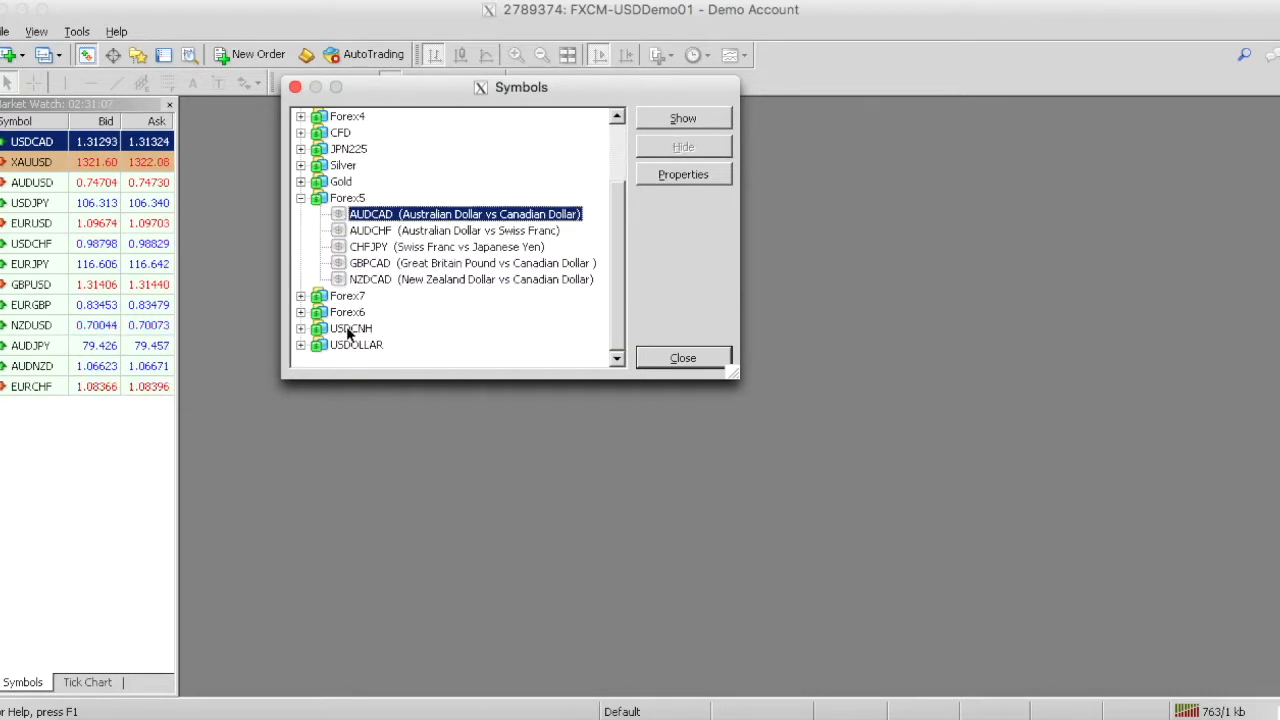
pyautogui.click(301, 298)
pyautogui.scroll(3, 307, 168)
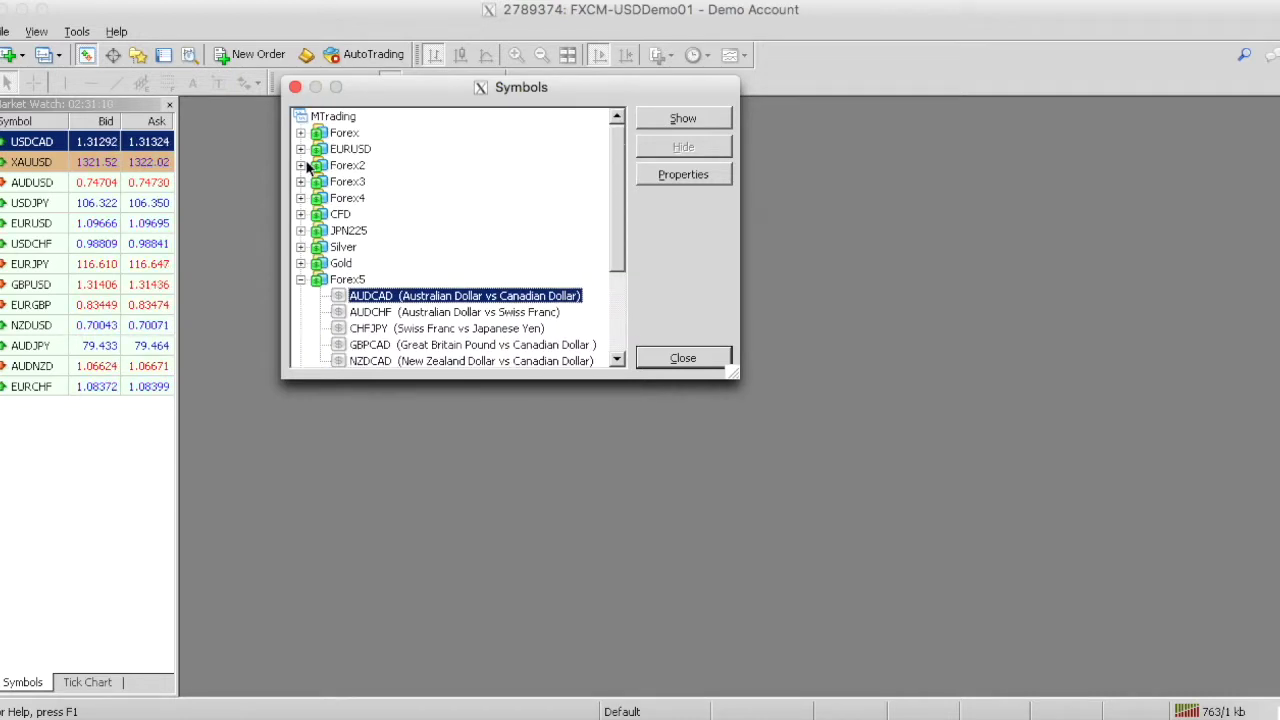
pyautogui.click(301, 198)
pyautogui.click(301, 182)
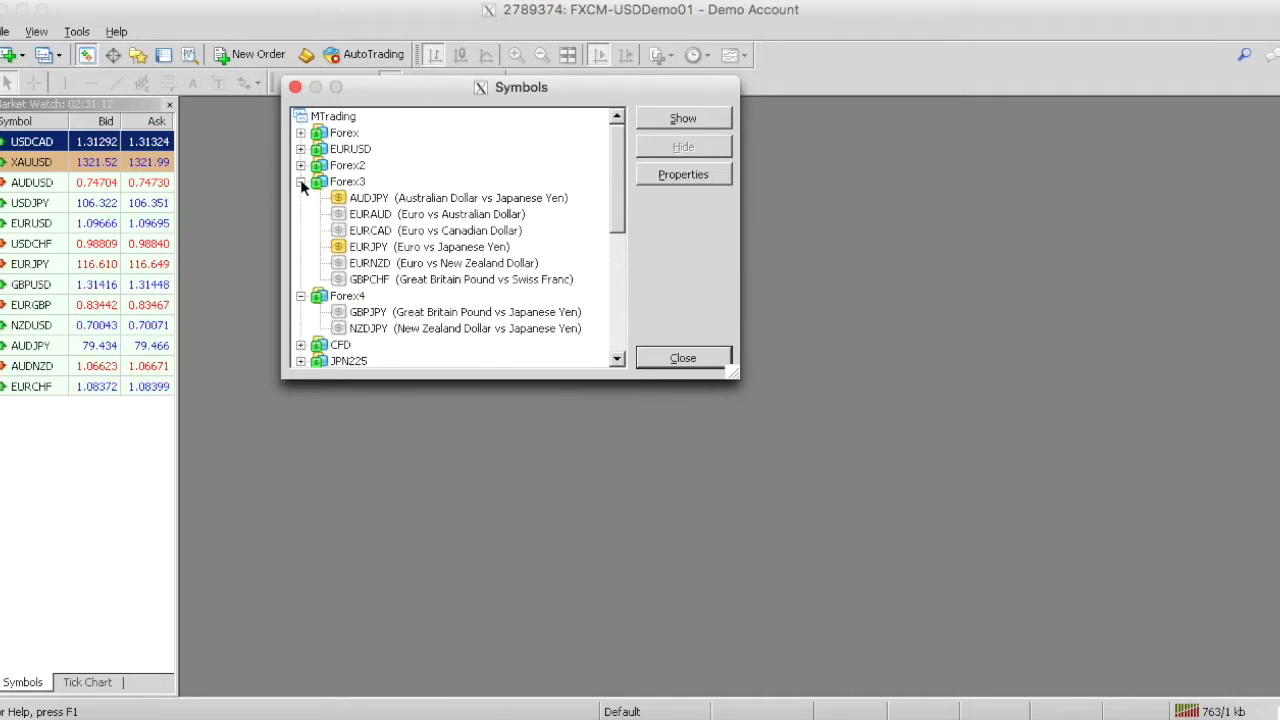
pyautogui.doubleClick(340, 199)
pyautogui.doubleClick(343, 247)
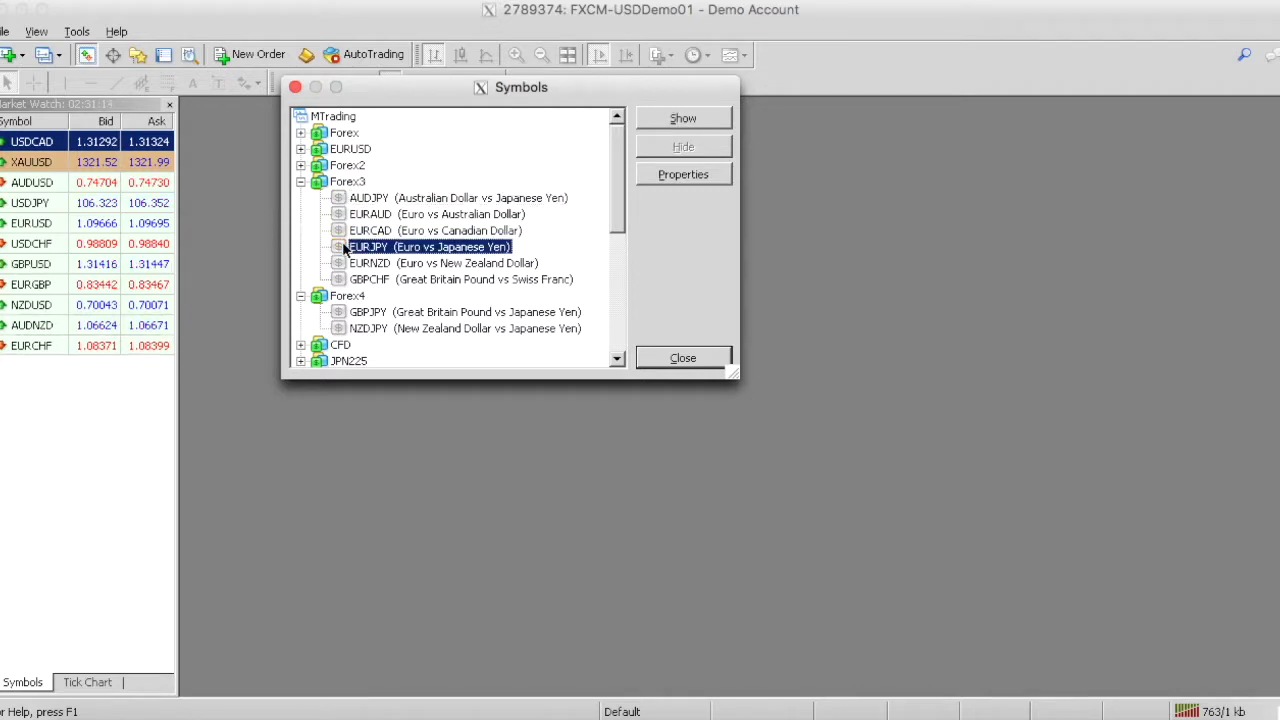
pyautogui.click(690, 358)
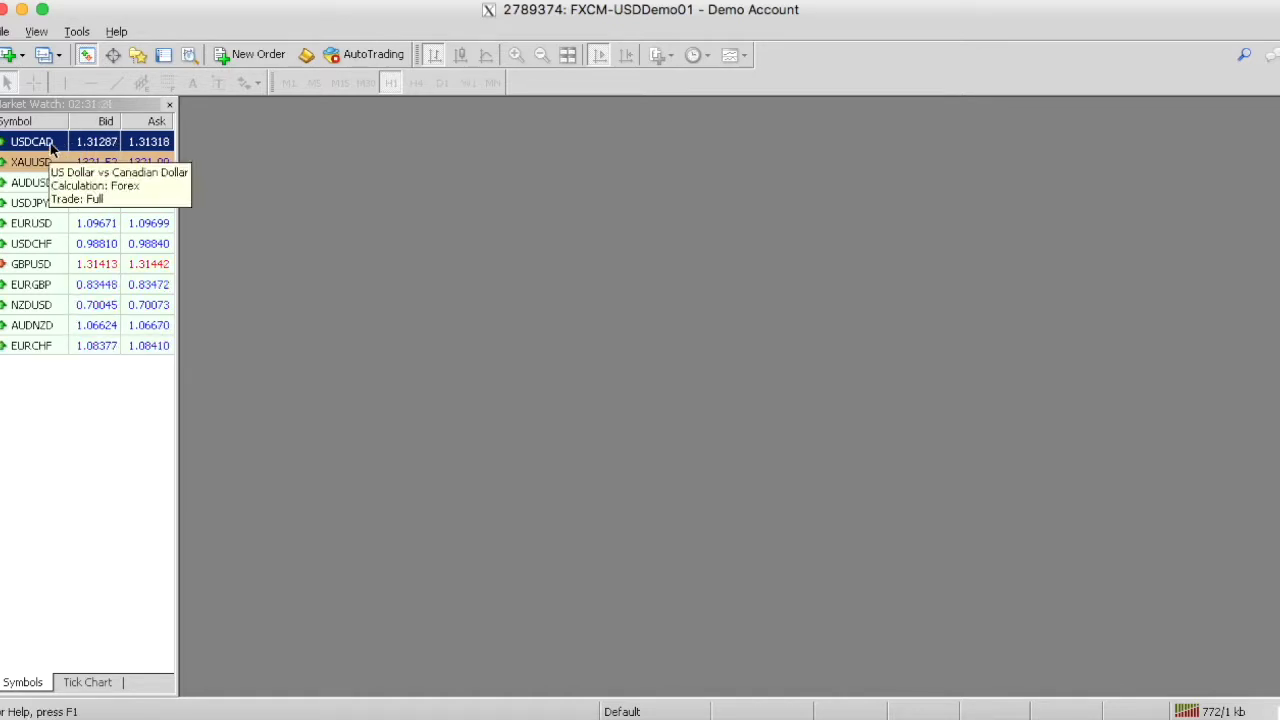
pyautogui.moveTo(184, 160); pyautogui.dragTo(440, 271)
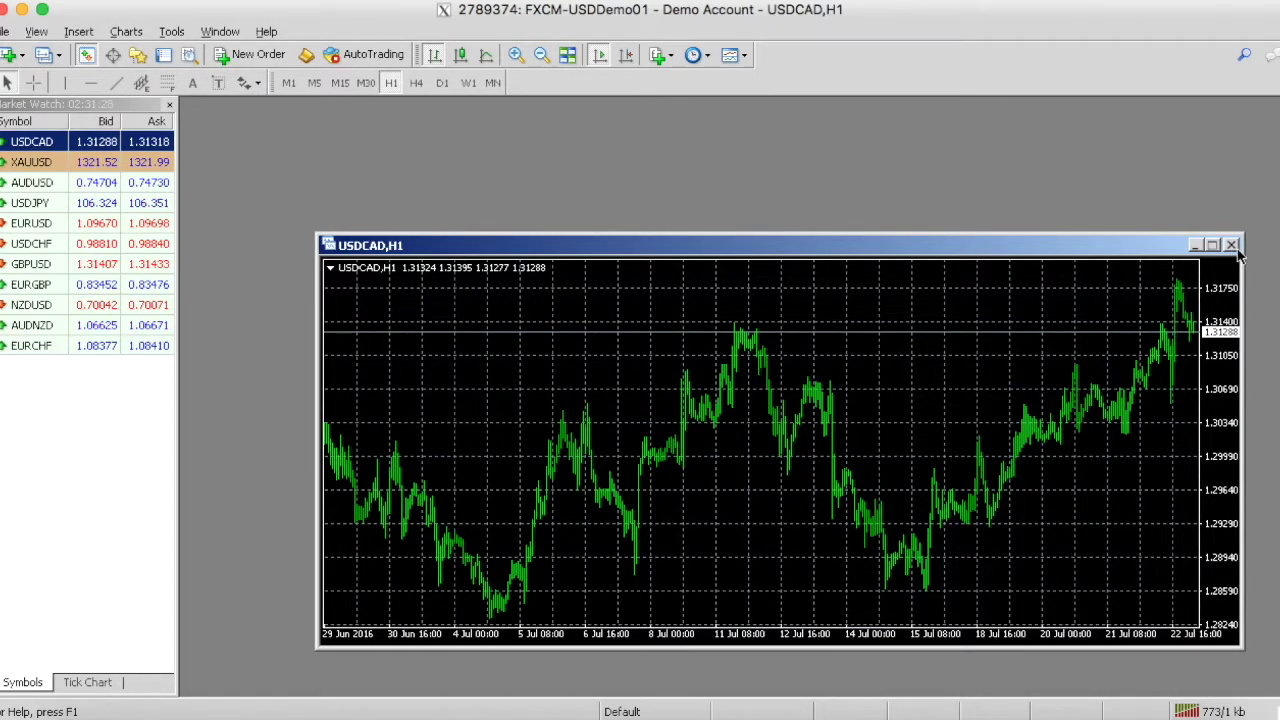
# Step: Close the Market Watch panel and the USDCAD H1 chart window
pyautogui.click(170, 103)
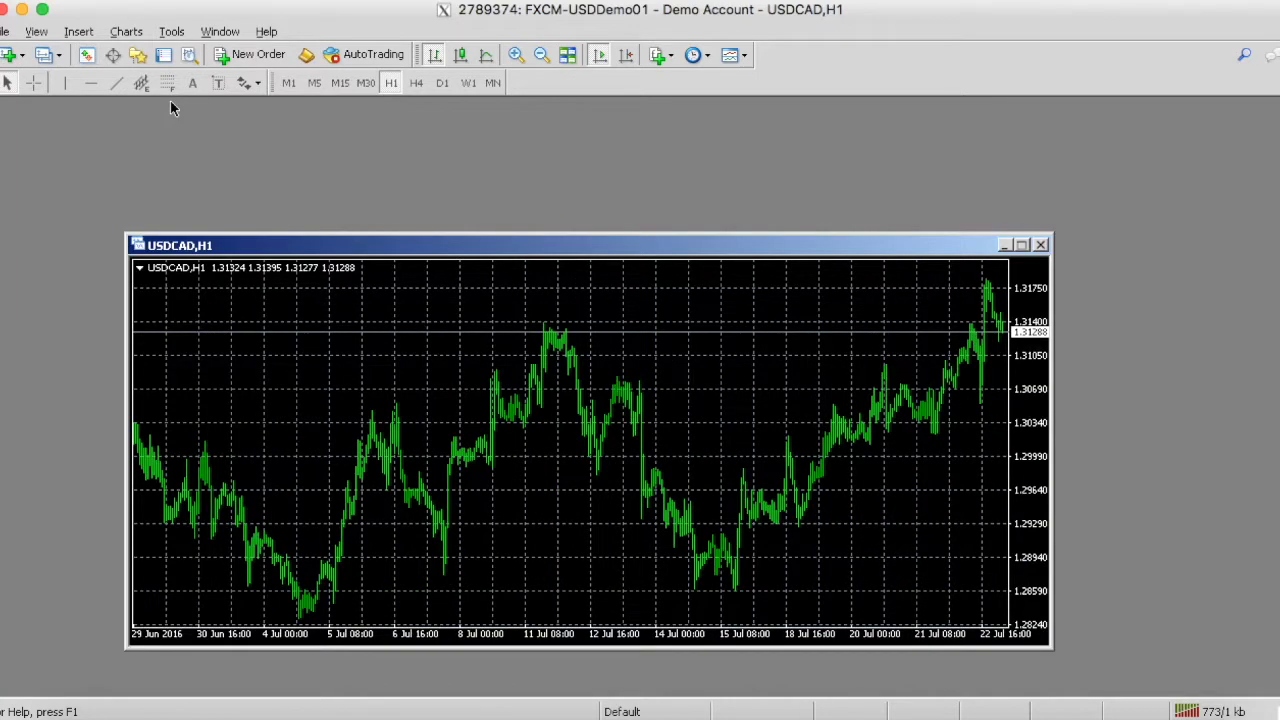
pyautogui.click(37, 33)
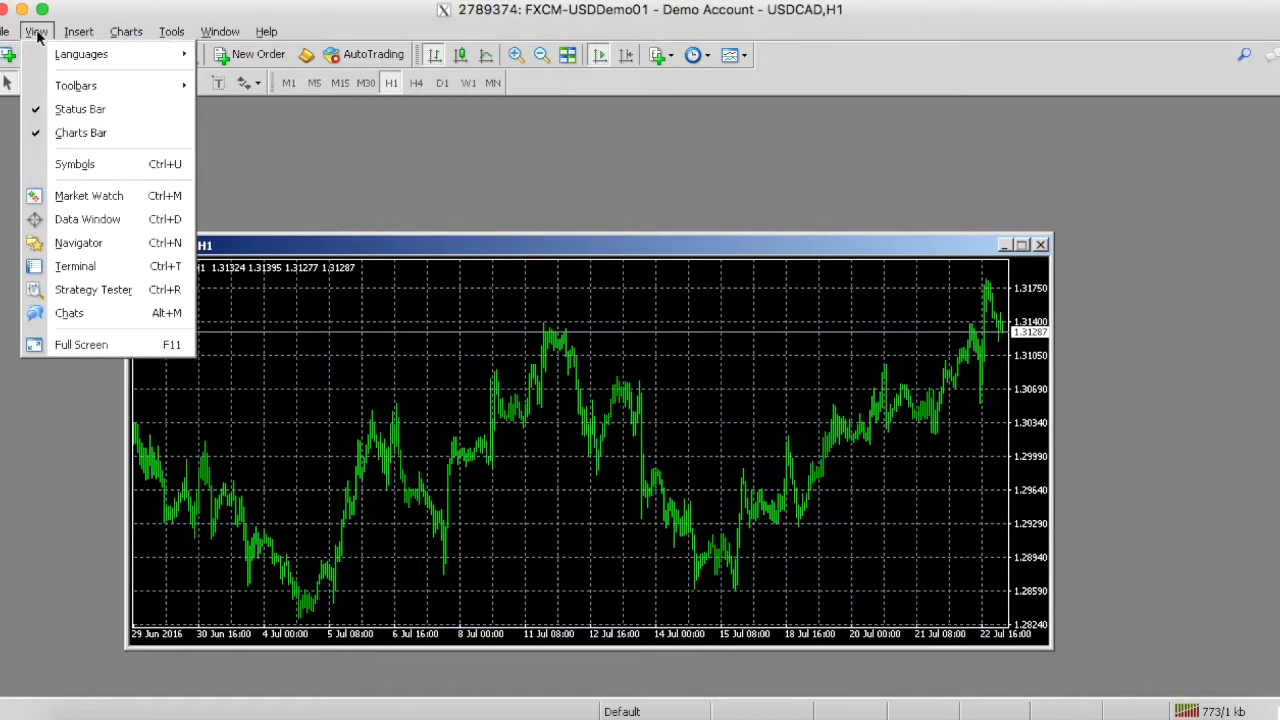
pyautogui.click(126, 31)
pyautogui.click(1075, 248)
pyautogui.click(1040, 244)
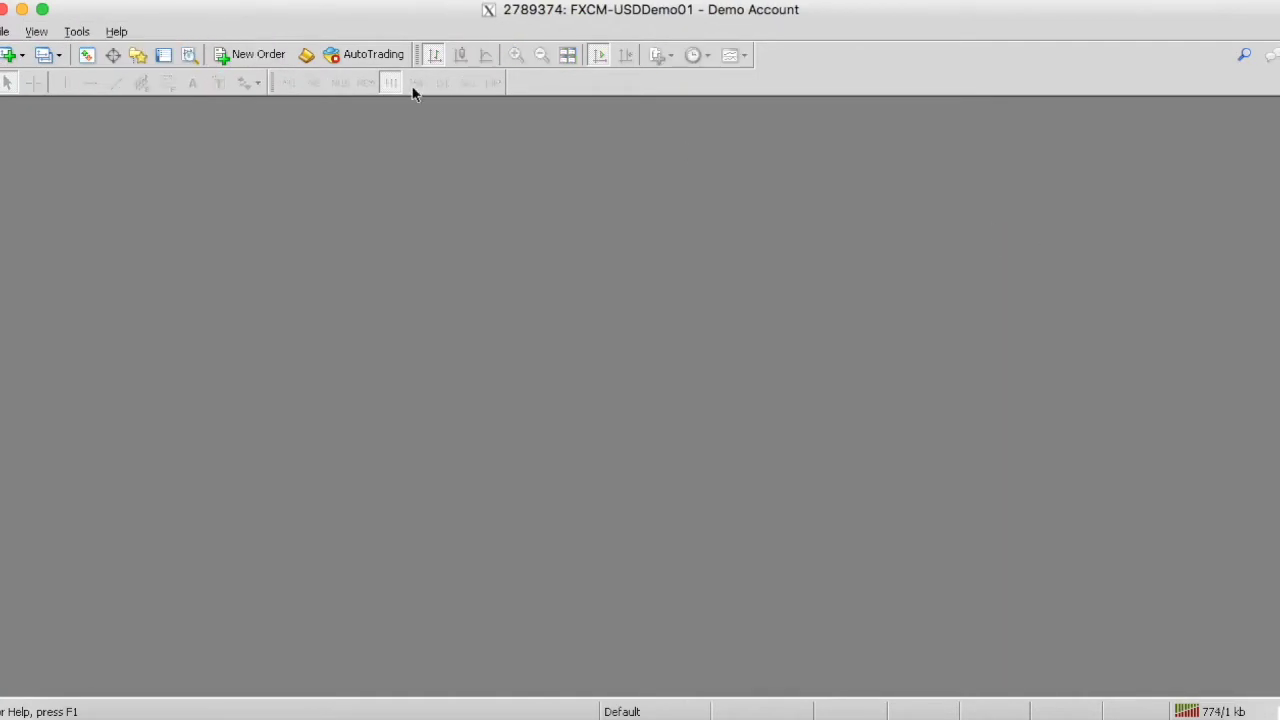
# Step: Show the Terminal to check the account balance, then hide it with Ctrl+T
pyautogui.click(44, 37)
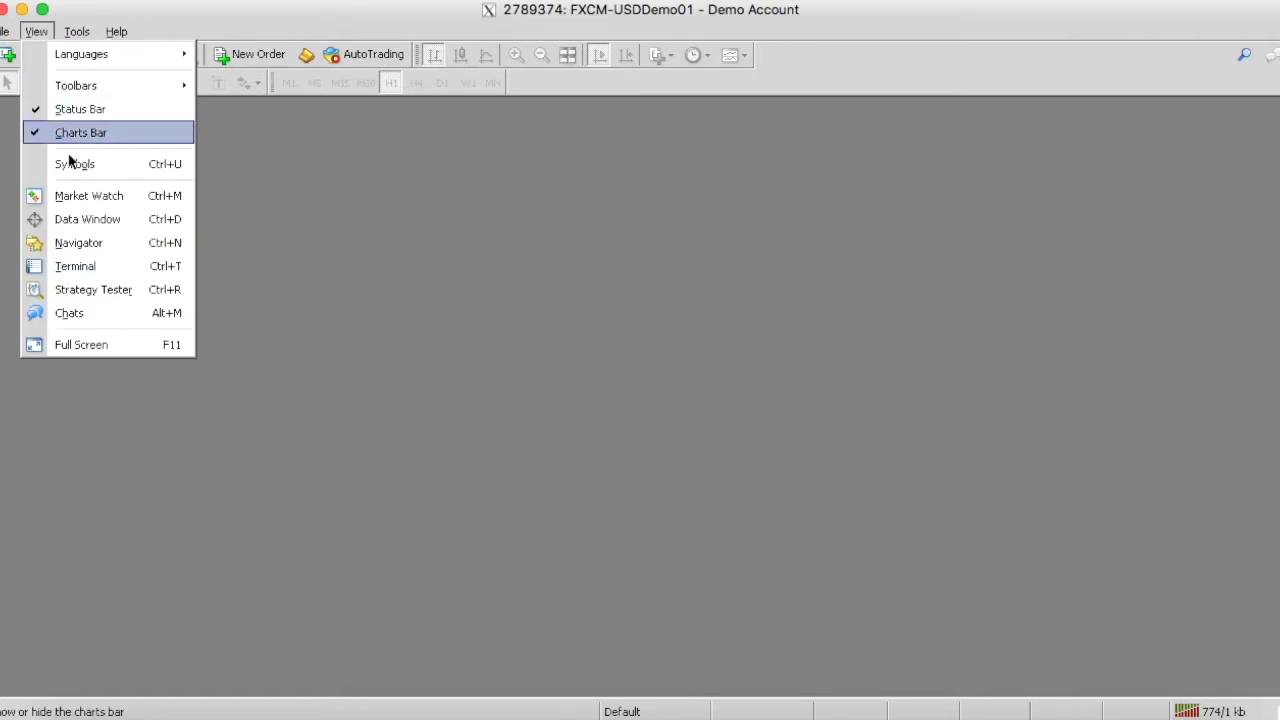
pyautogui.click(113, 273)
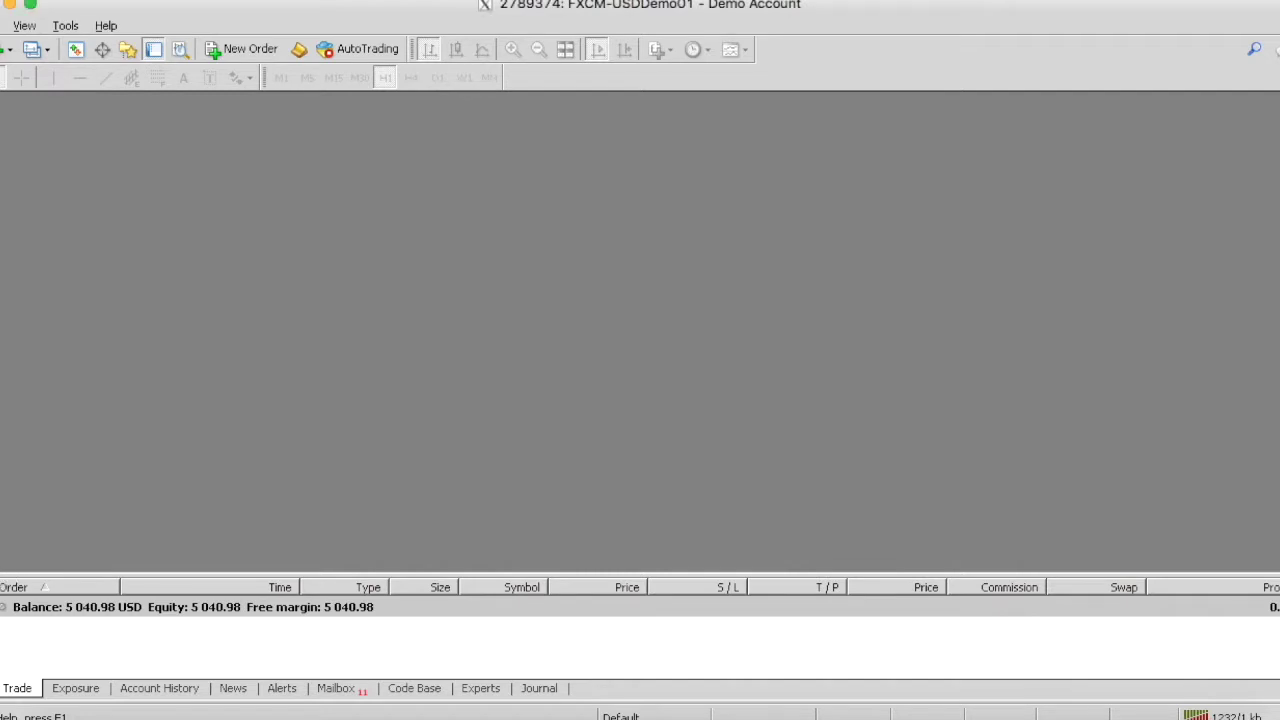
pyautogui.hotkey('ctrl', 't')
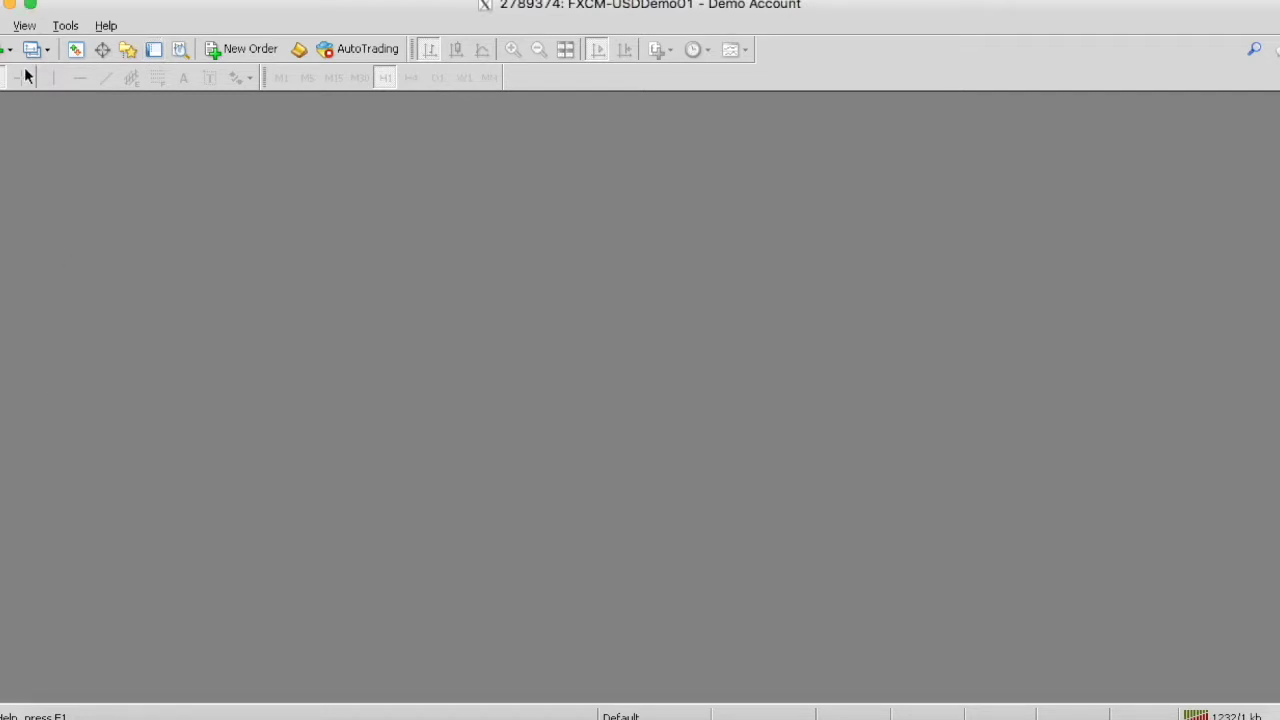
pyautogui.click(24, 26)
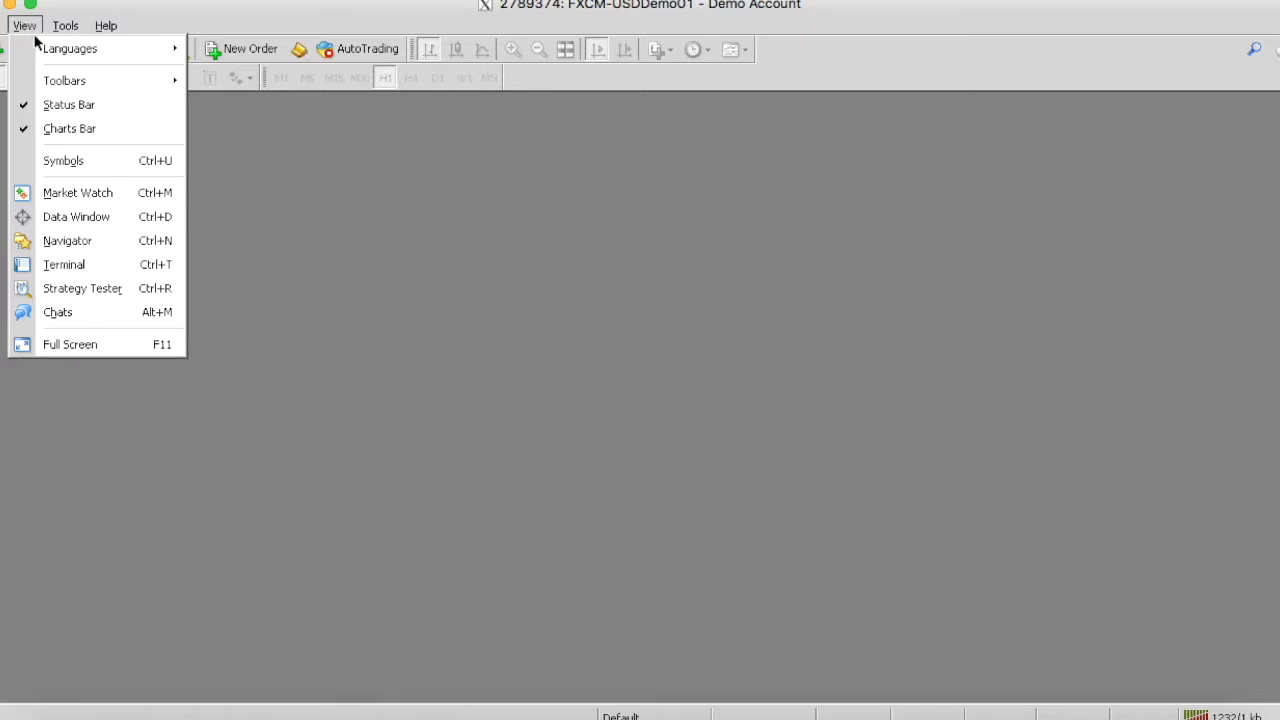
# Step: Open the Strategy Tester and keep AUDUSD as symbol with M15 as period
pyautogui.click(84, 288)
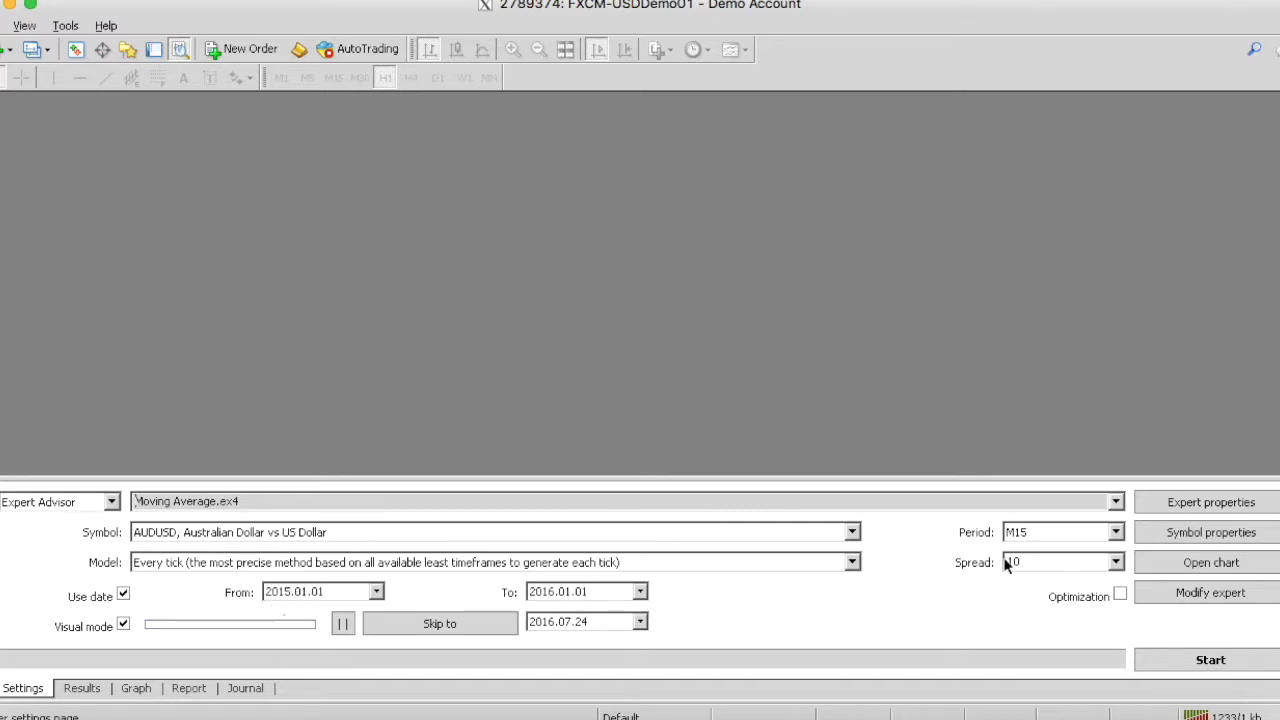
pyautogui.click(1115, 532)
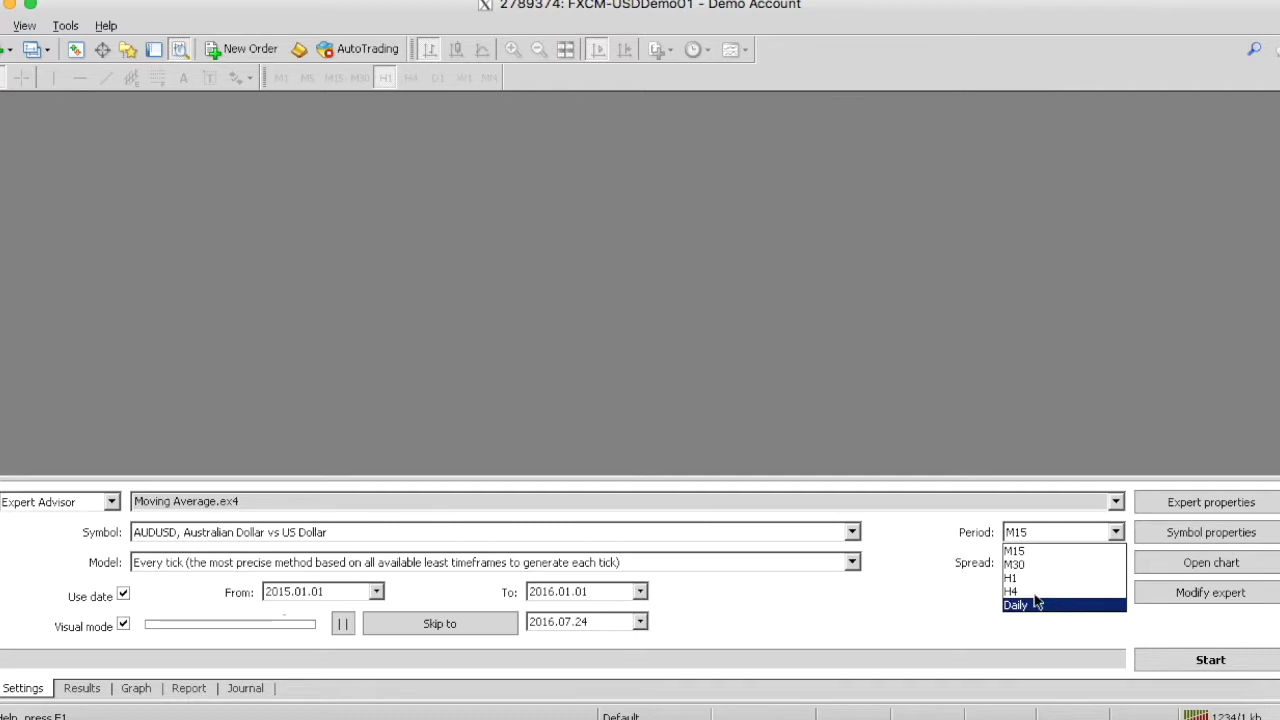
pyautogui.click(926, 560)
pyautogui.click(852, 532)
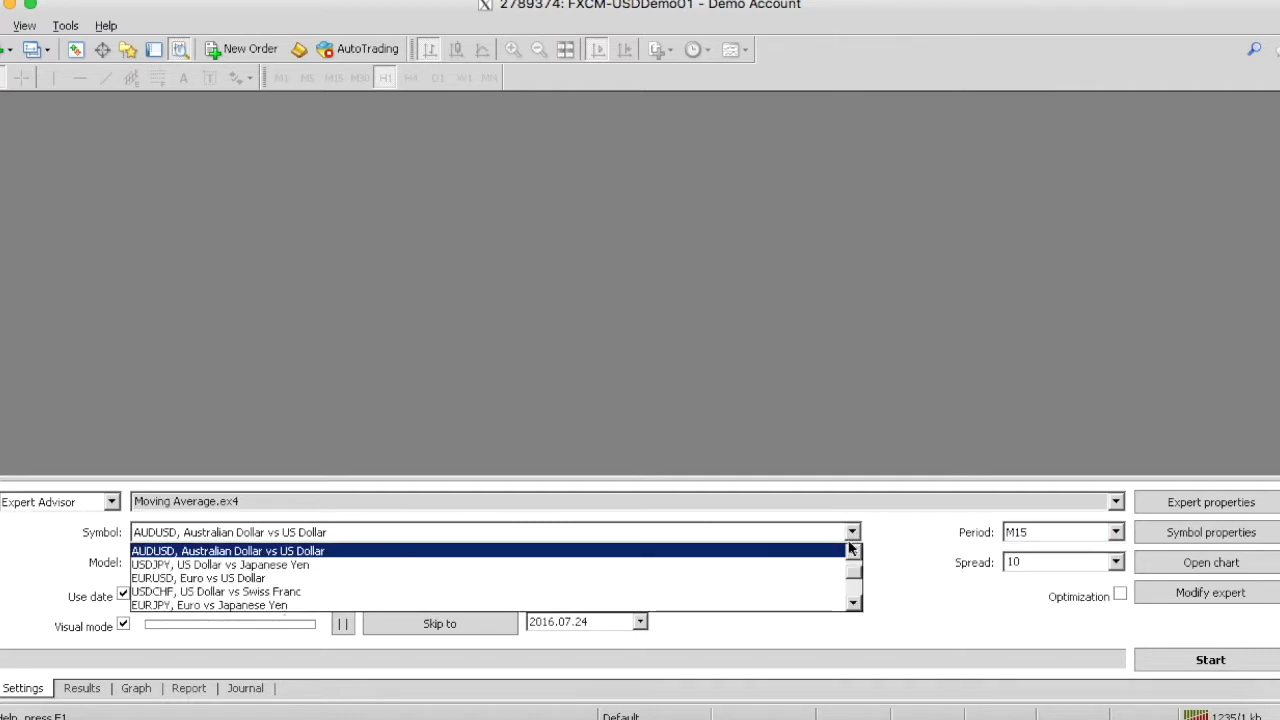
pyautogui.click(886, 538)
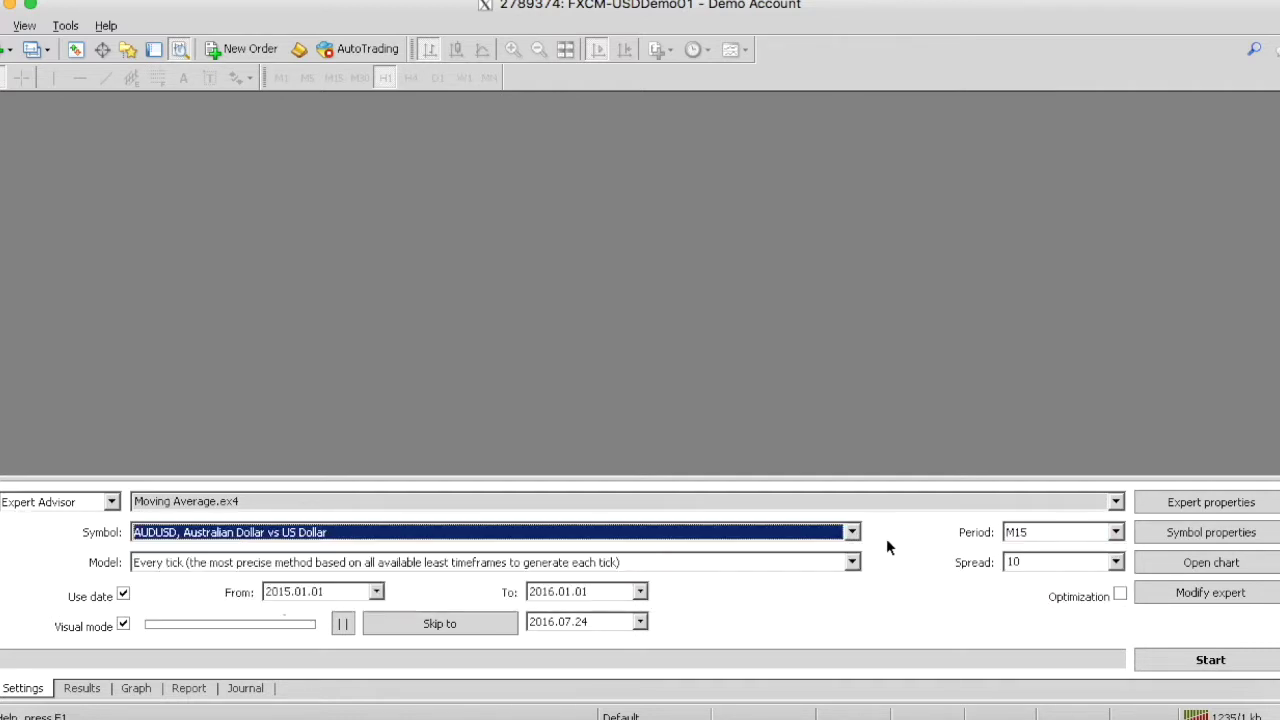
# Step: Run the visual Moving Average backtest, then close its chart and the Strategy Tester
pyautogui.click(1163, 657)
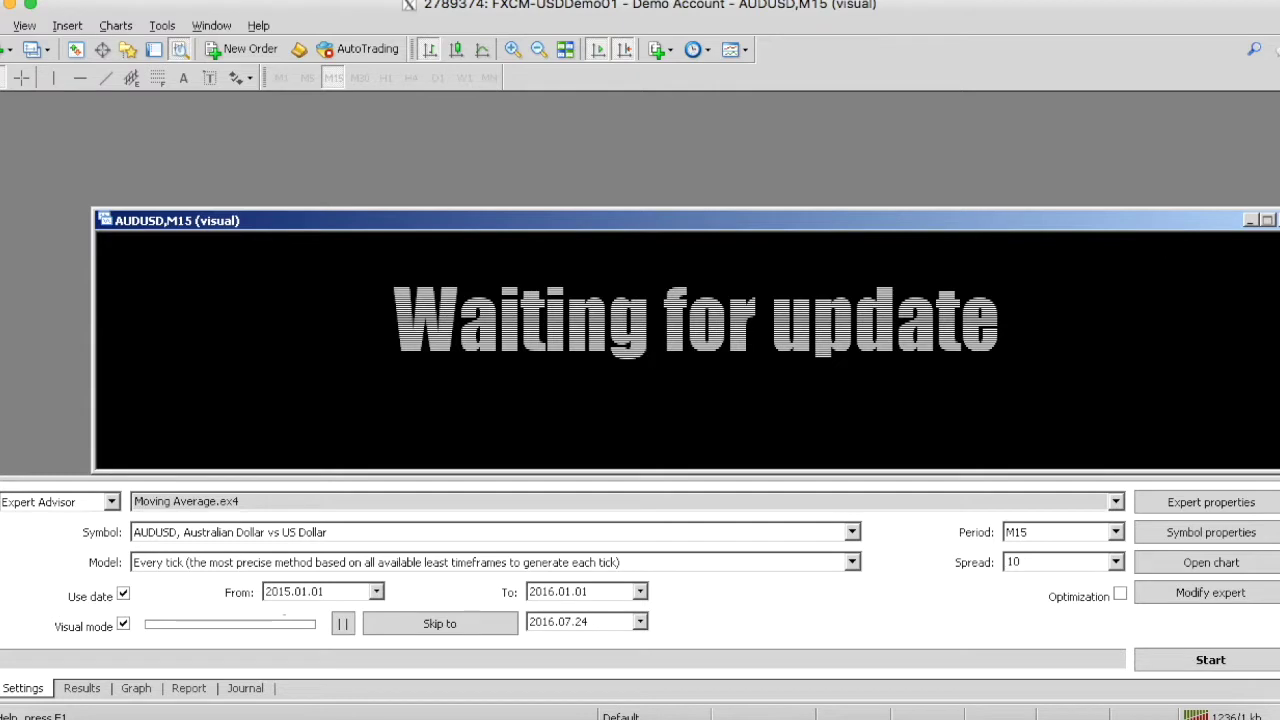
pyautogui.click(1267, 219)
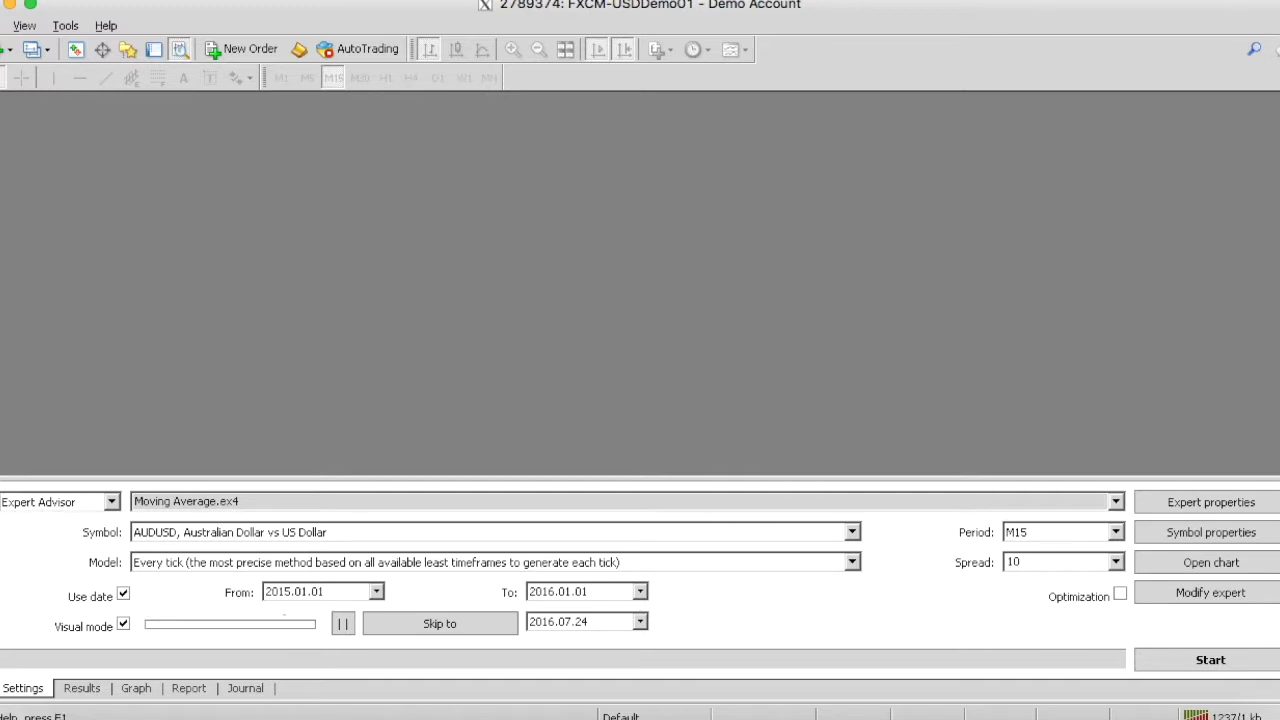
pyautogui.click(3, 486)
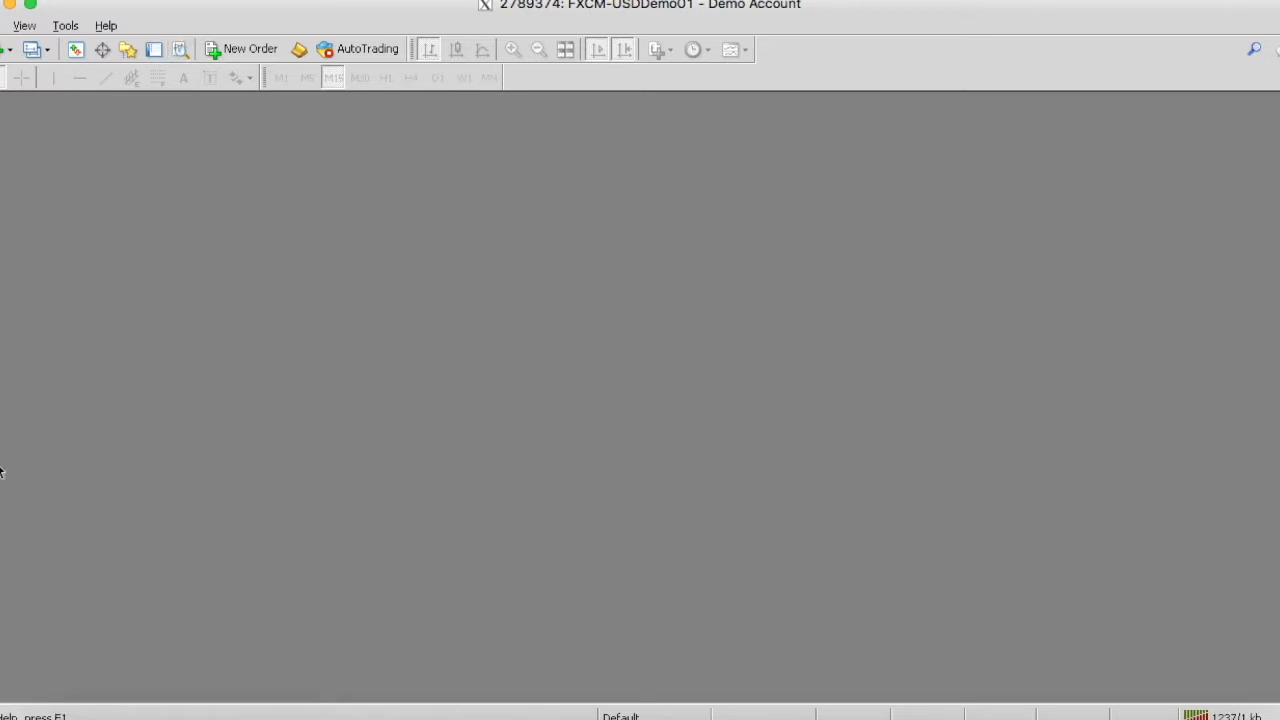
# Step: Open a new USDCAD chart from the File menu and minimize its window
pyautogui.click(3, 25)
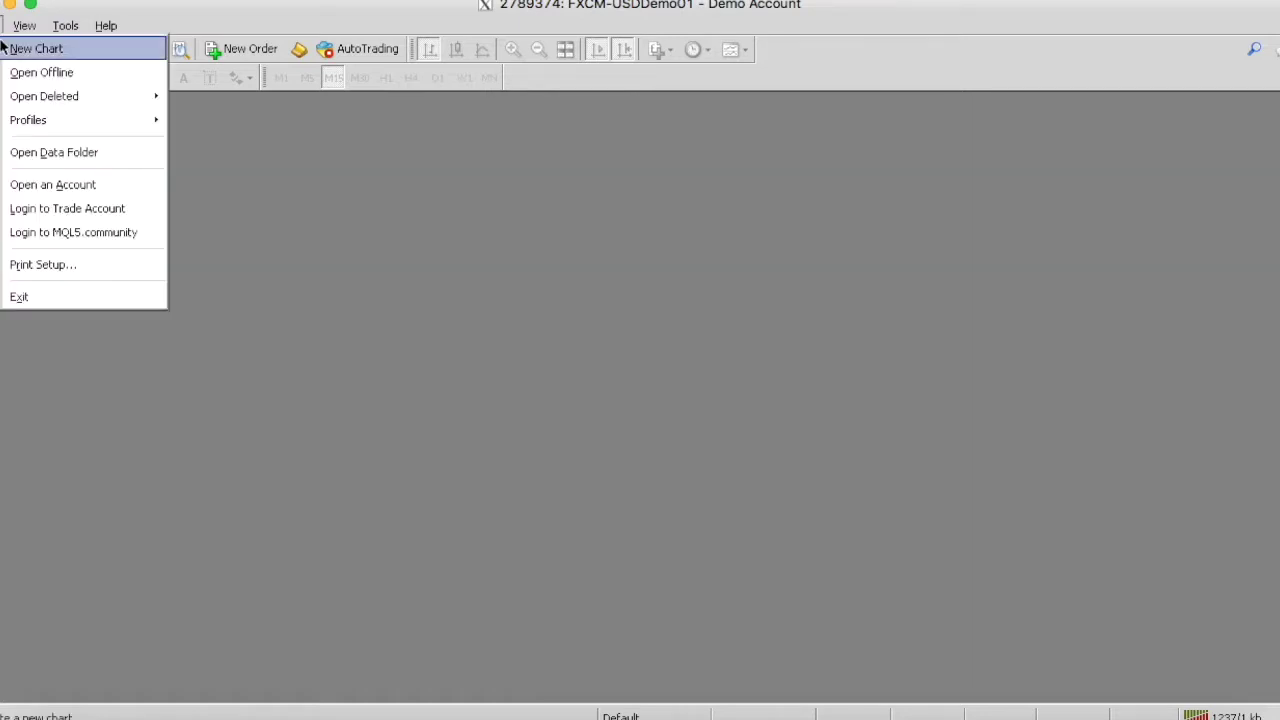
pyautogui.click(29, 49)
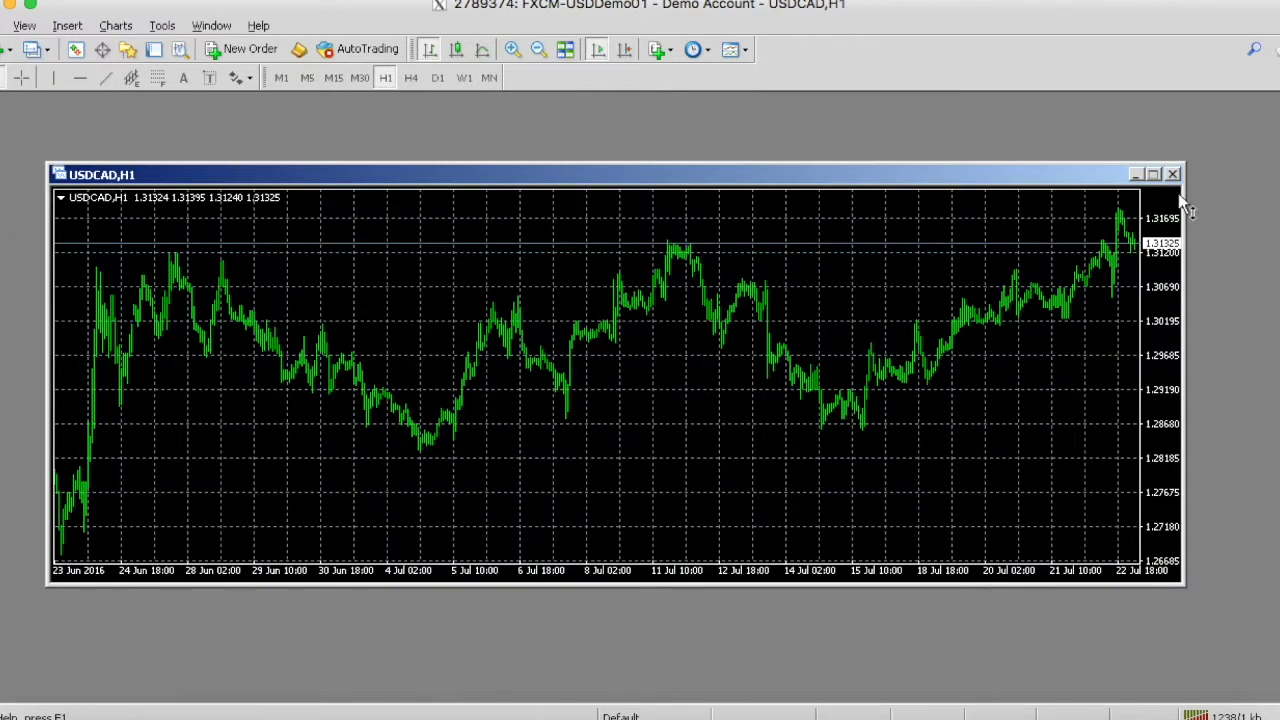
pyautogui.click(1136, 174)
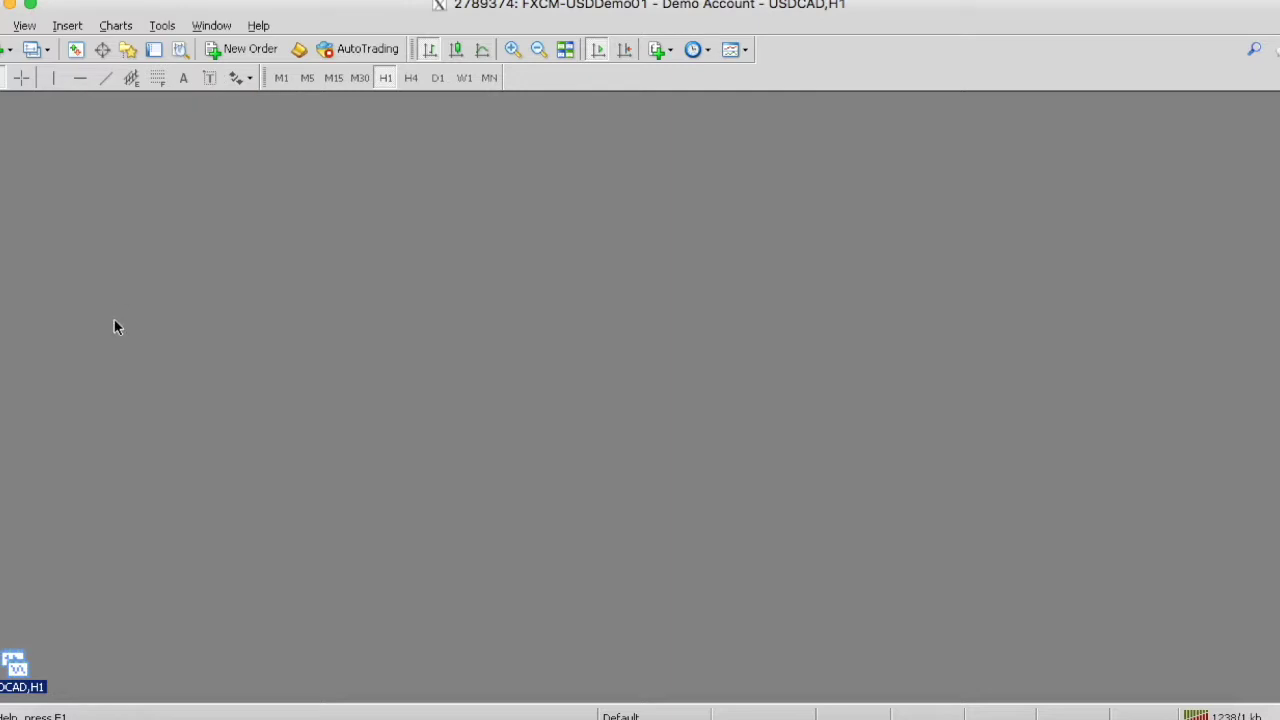
# Step: Browse the Insert menu's Indicators, Channels and Fibonacci submenus
pyautogui.click(66, 27)
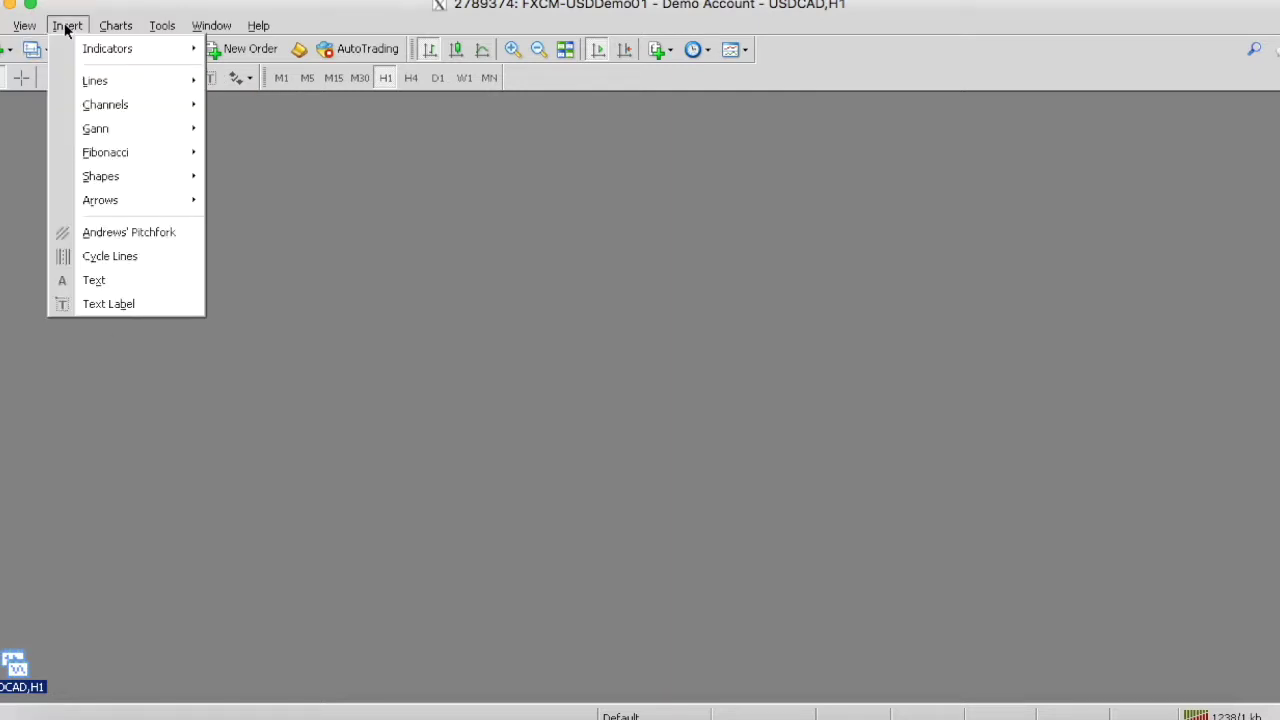
pyautogui.moveTo(73, 46)
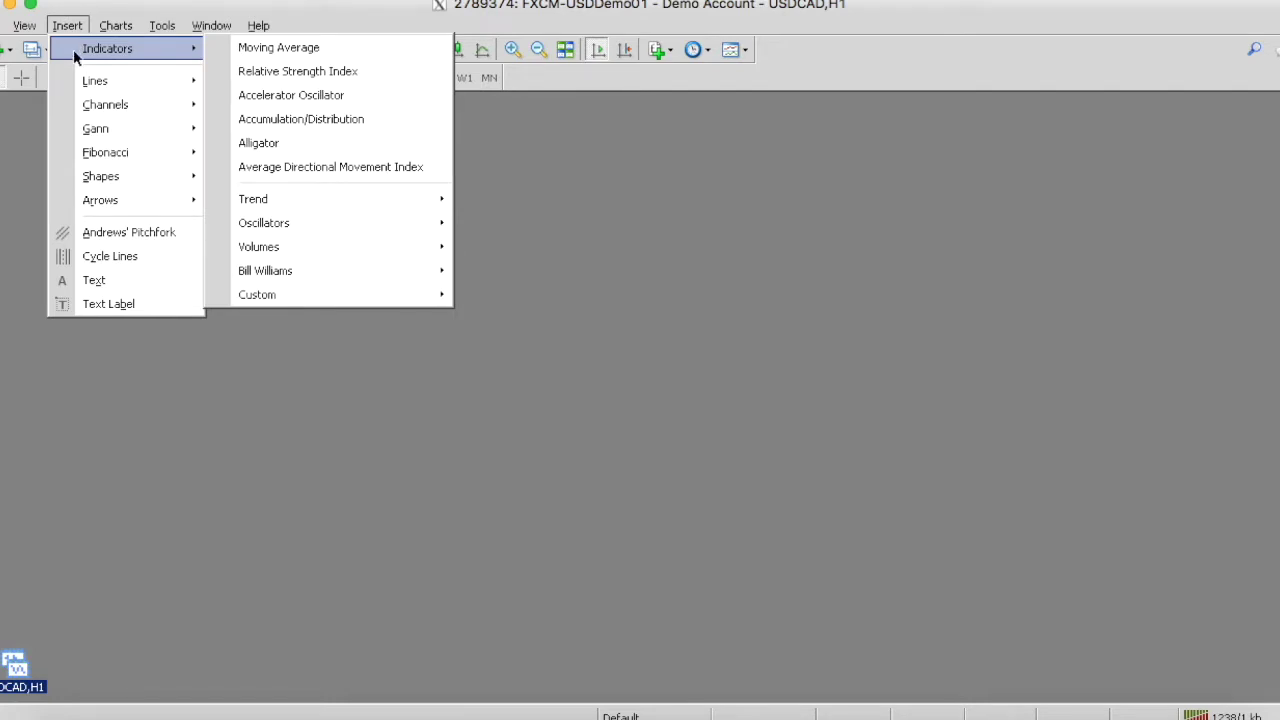
pyautogui.moveTo(86, 108)
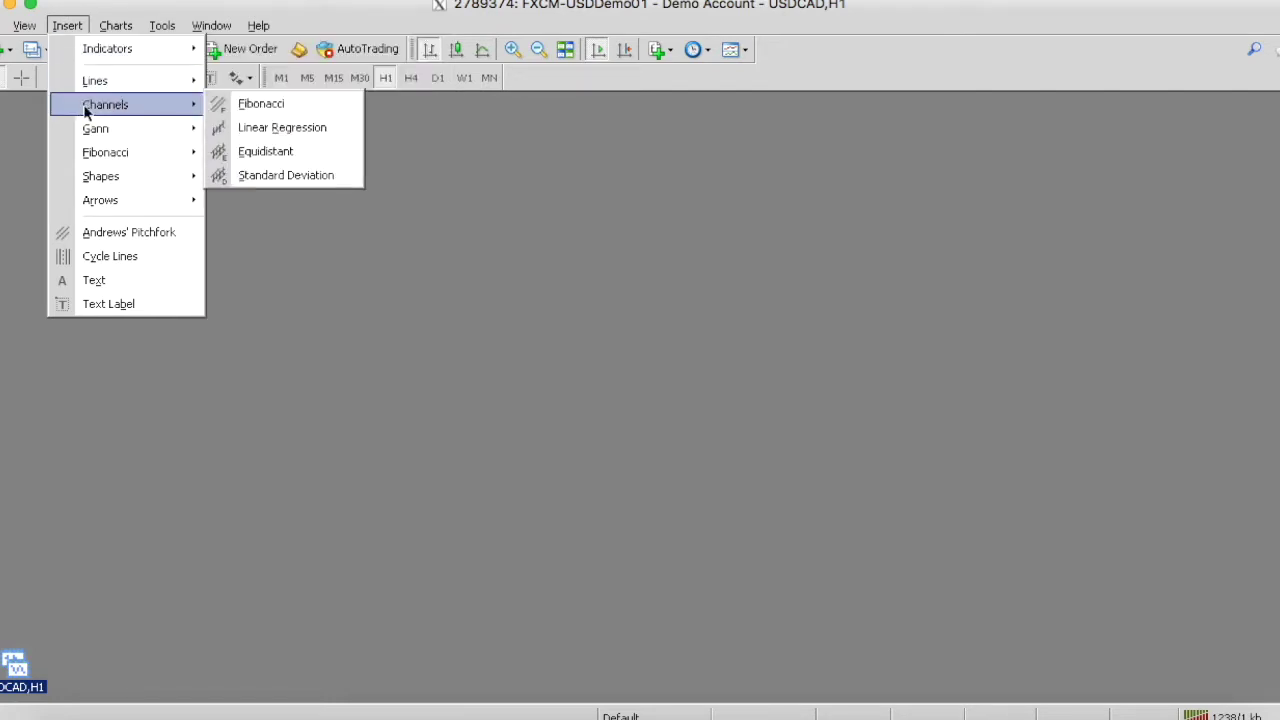
pyautogui.moveTo(90, 152)
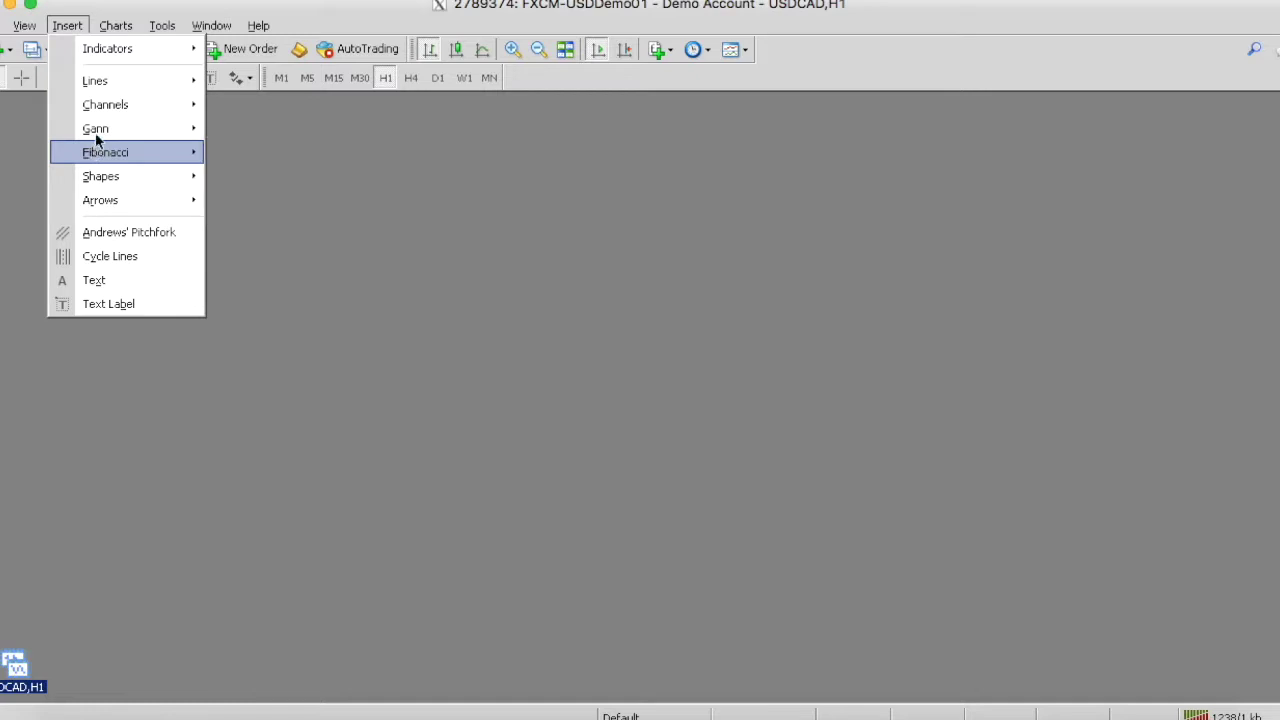
pyautogui.moveTo(115, 127)
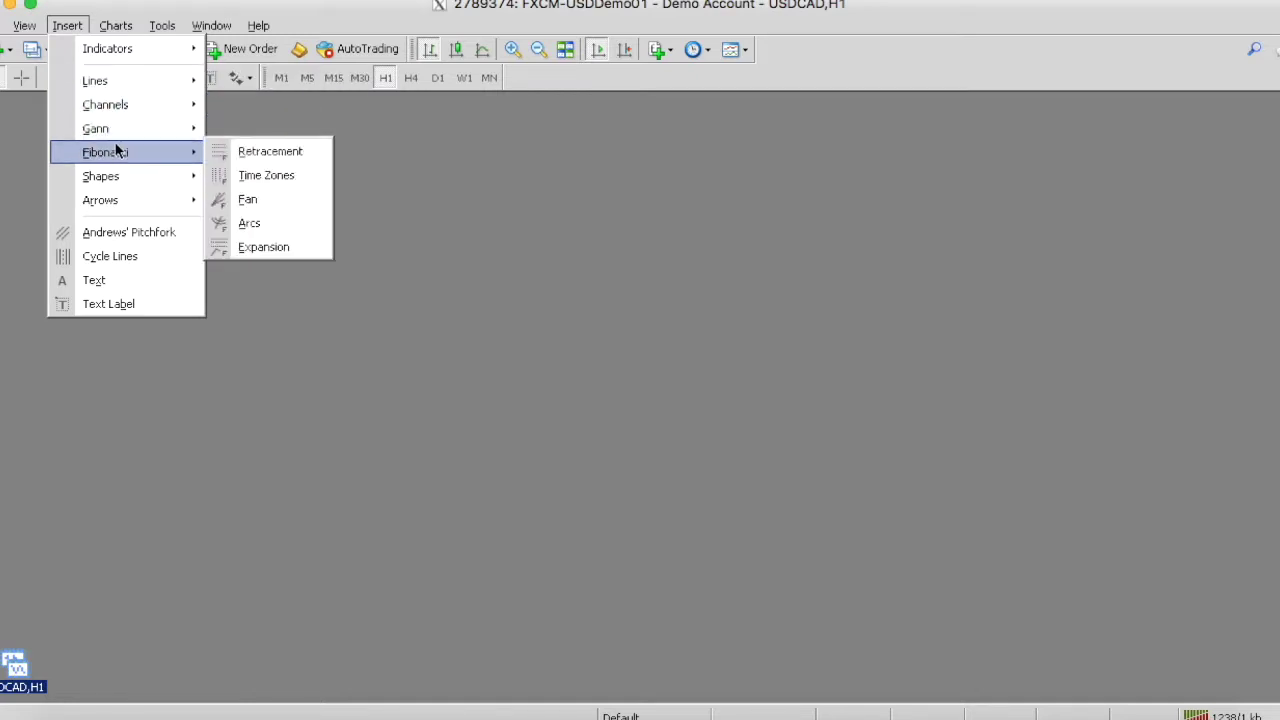
pyautogui.moveTo(118, 175)
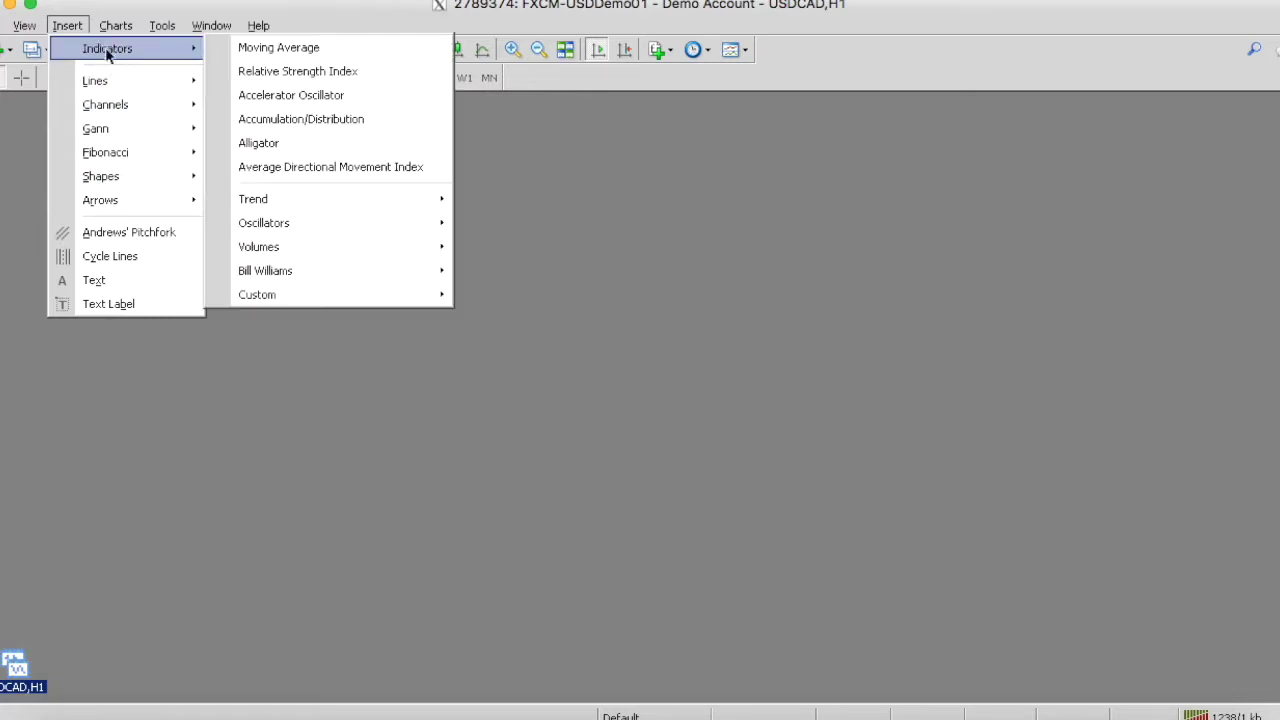
pyautogui.moveTo(115, 27)
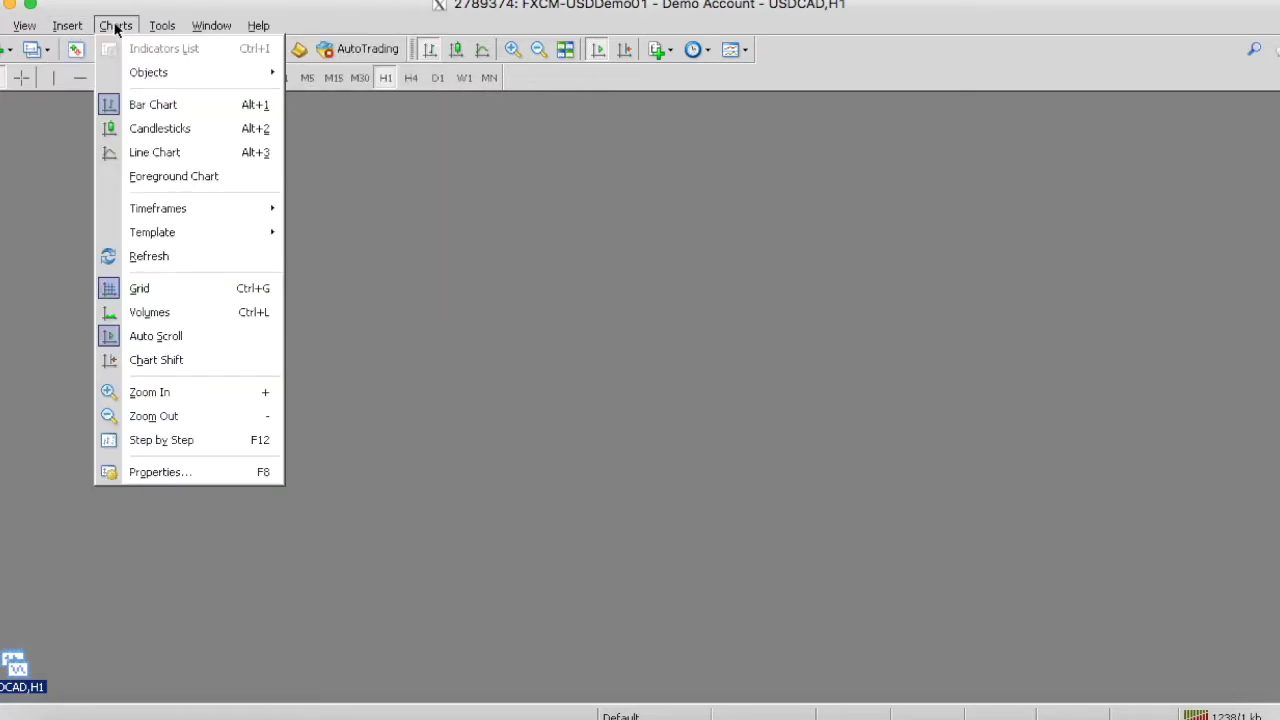
# Step: Restore and maximize the USDCAD,H1 chart, zoom in, enable Chart Shift and show candlesticks
pyautogui.doubleClick(30, 672)
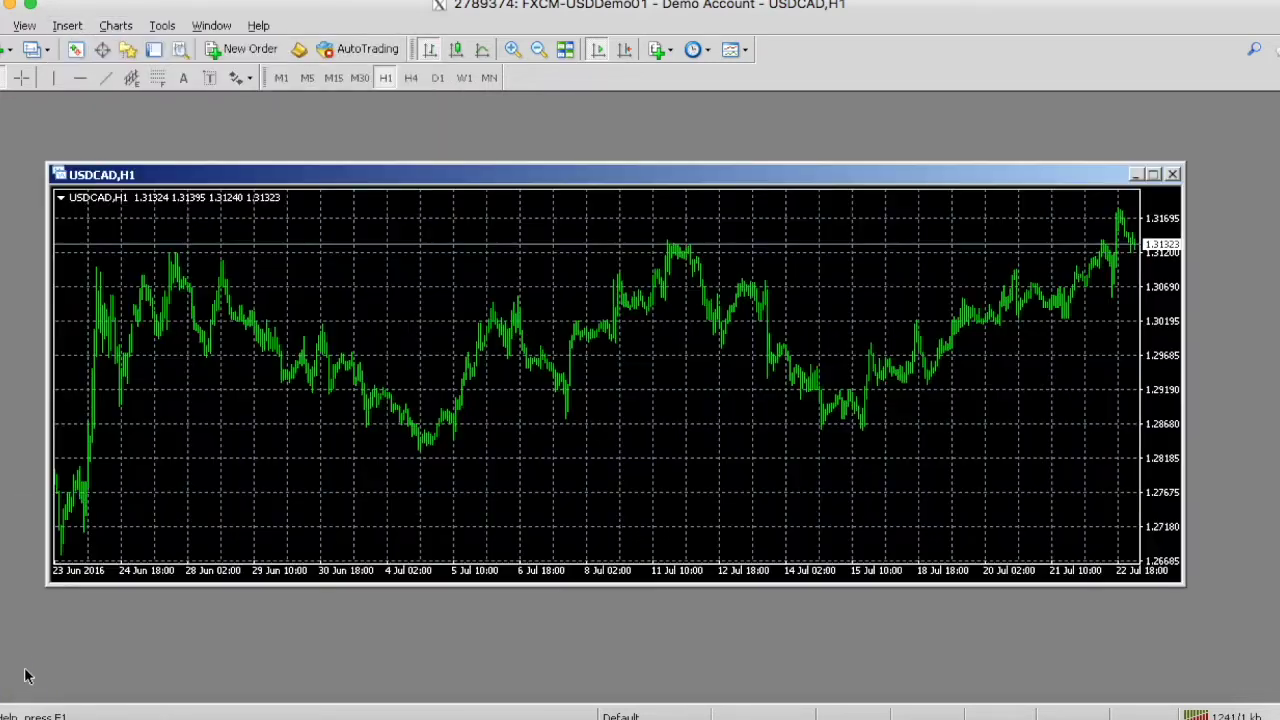
pyautogui.click(1153, 174)
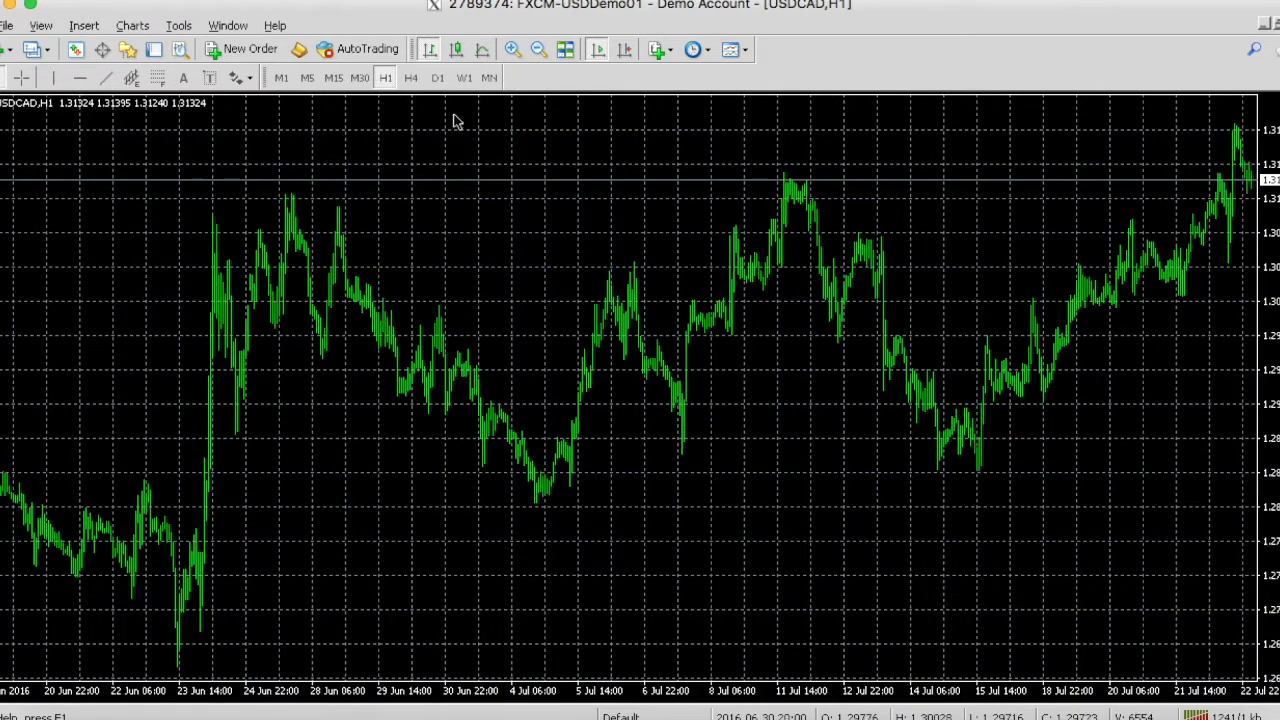
pyautogui.click(512, 49)
pyautogui.click(600, 50)
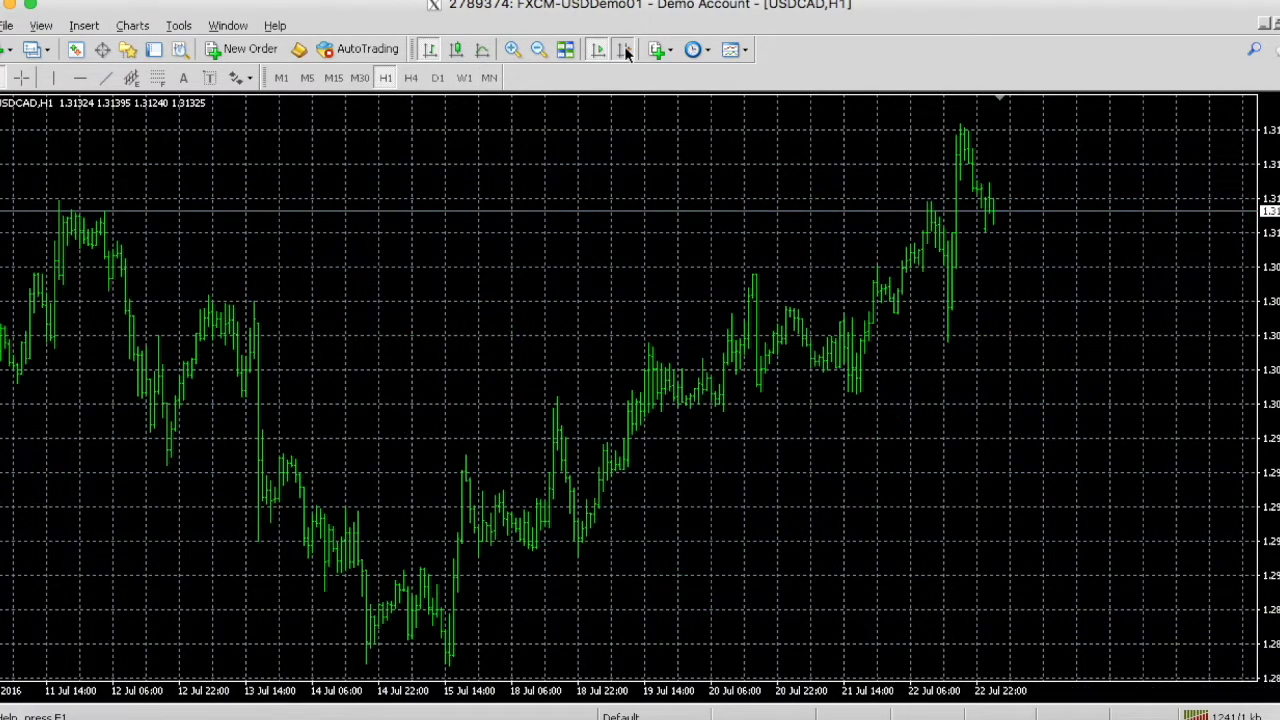
pyautogui.click(455, 50)
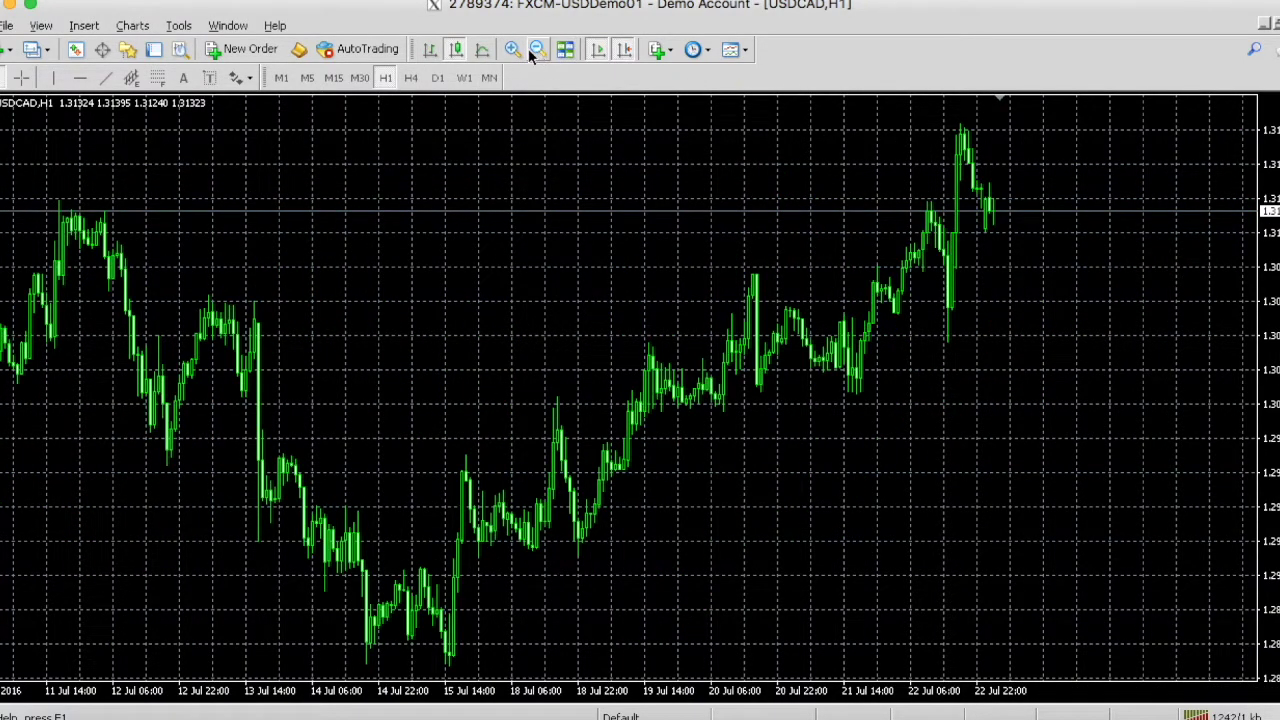
# Step: Draw a red trendline up along the rising lows from 18 Jul
pyautogui.click(105, 78)
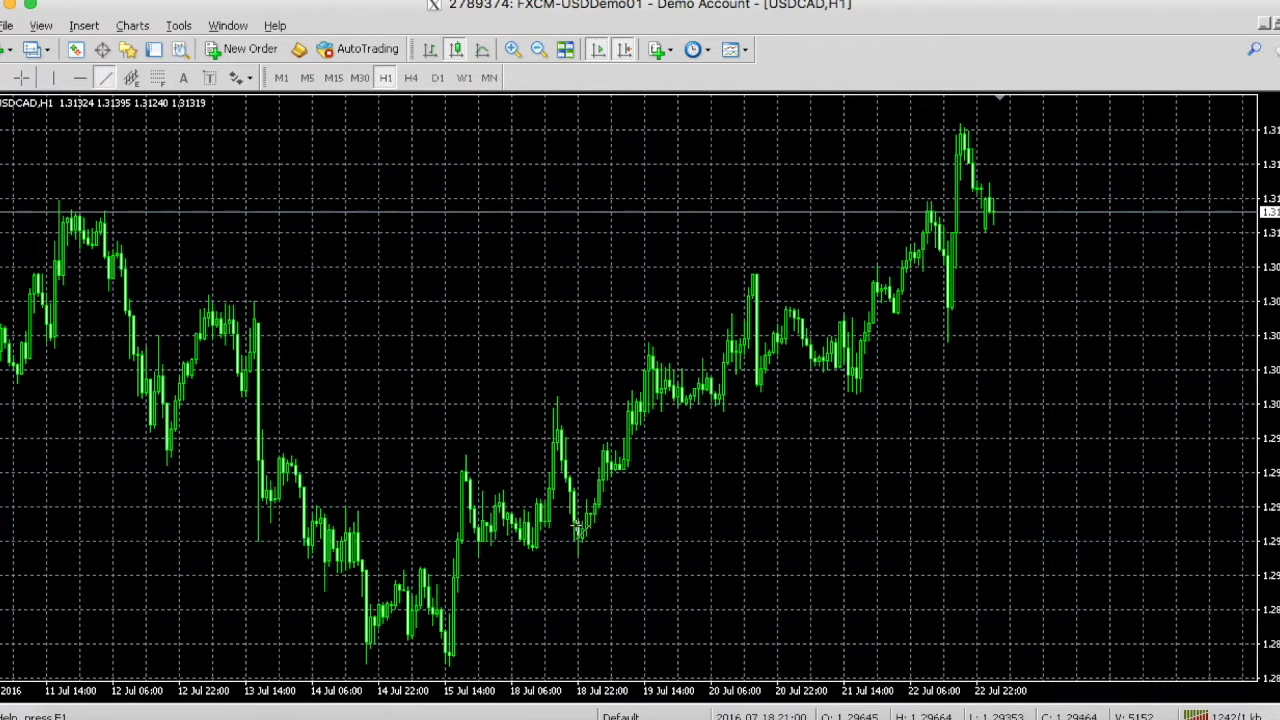
pyautogui.moveTo(578, 555)
pyautogui.mouseDown()
pyautogui.moveTo(994, 366)
pyautogui.moveTo(1045, 317)
pyautogui.moveTo(1043, 288)
pyautogui.mouseUp()
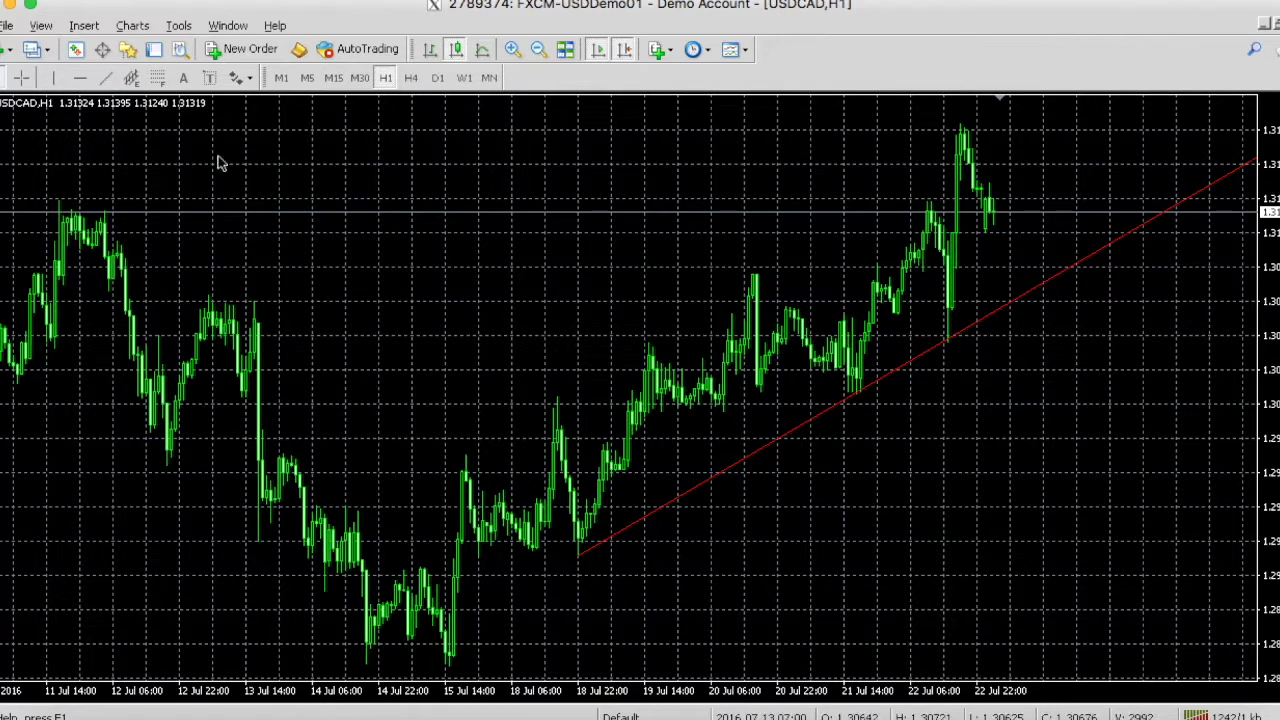
pyautogui.click(132, 26)
pyautogui.moveTo(150, 72)
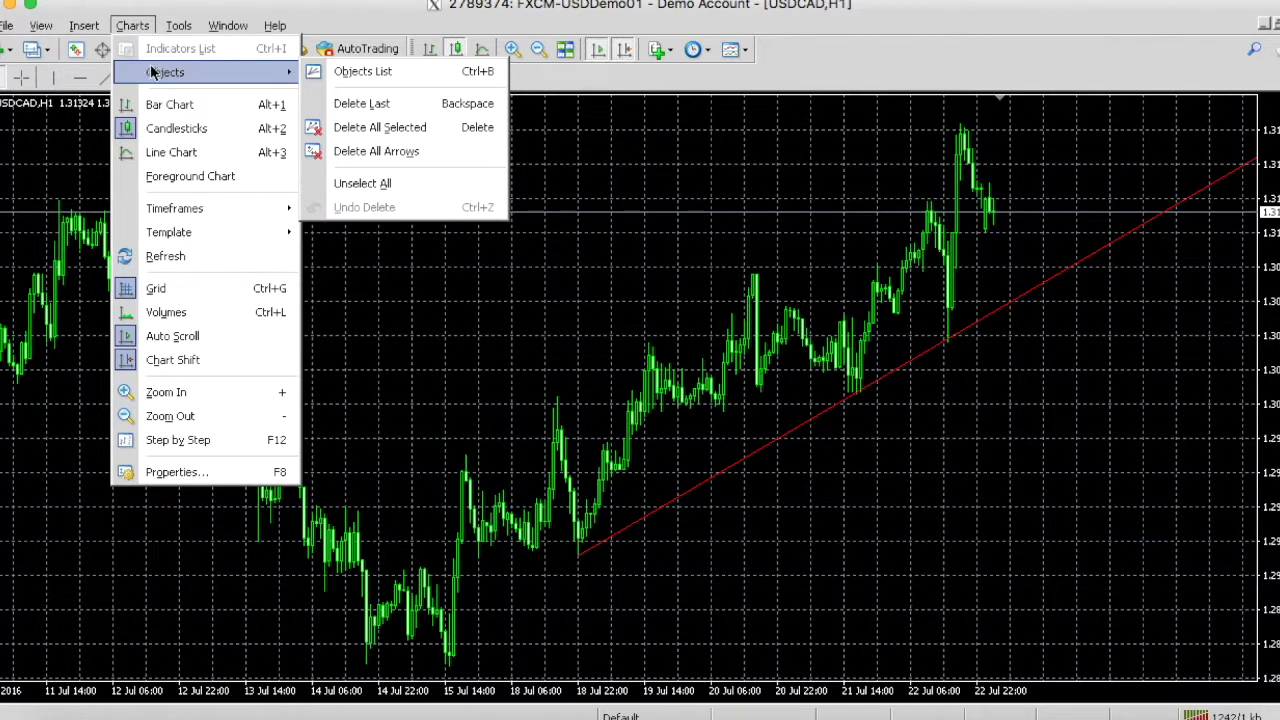
pyautogui.click(357, 72)
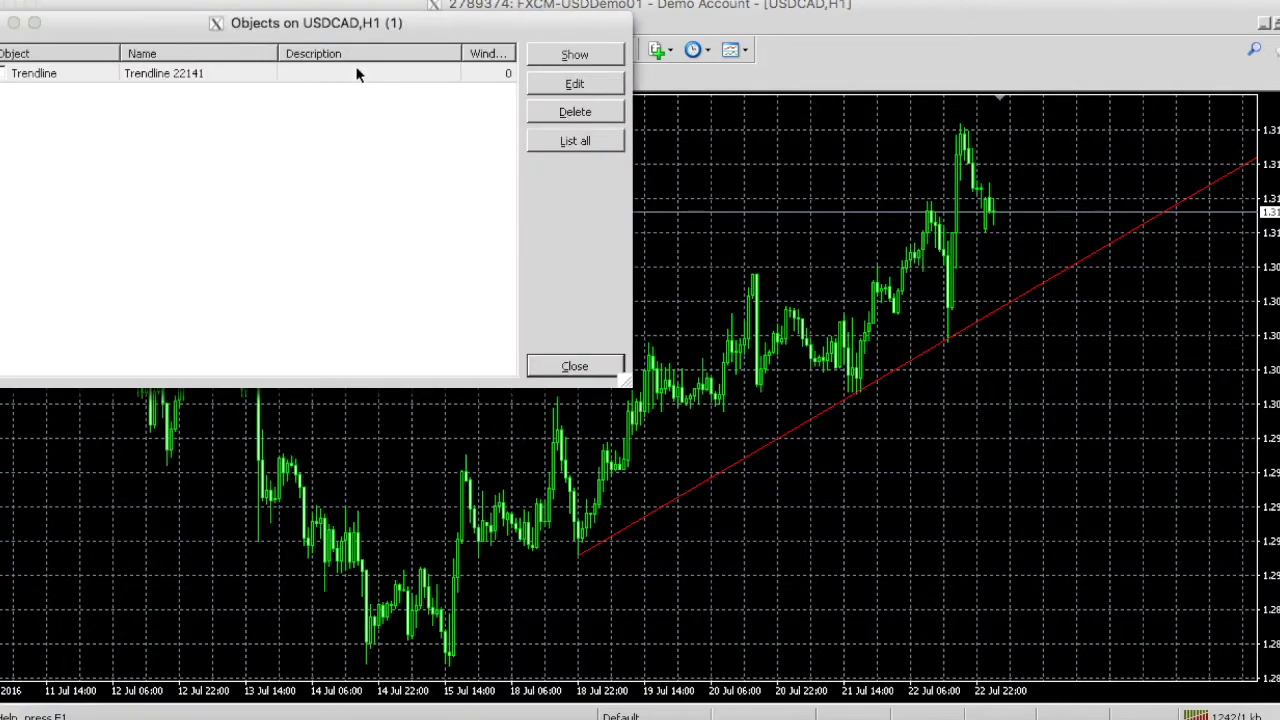
# Step: Delete Trendline 22141 from the objects list and close the list
pyautogui.click(6, 76)
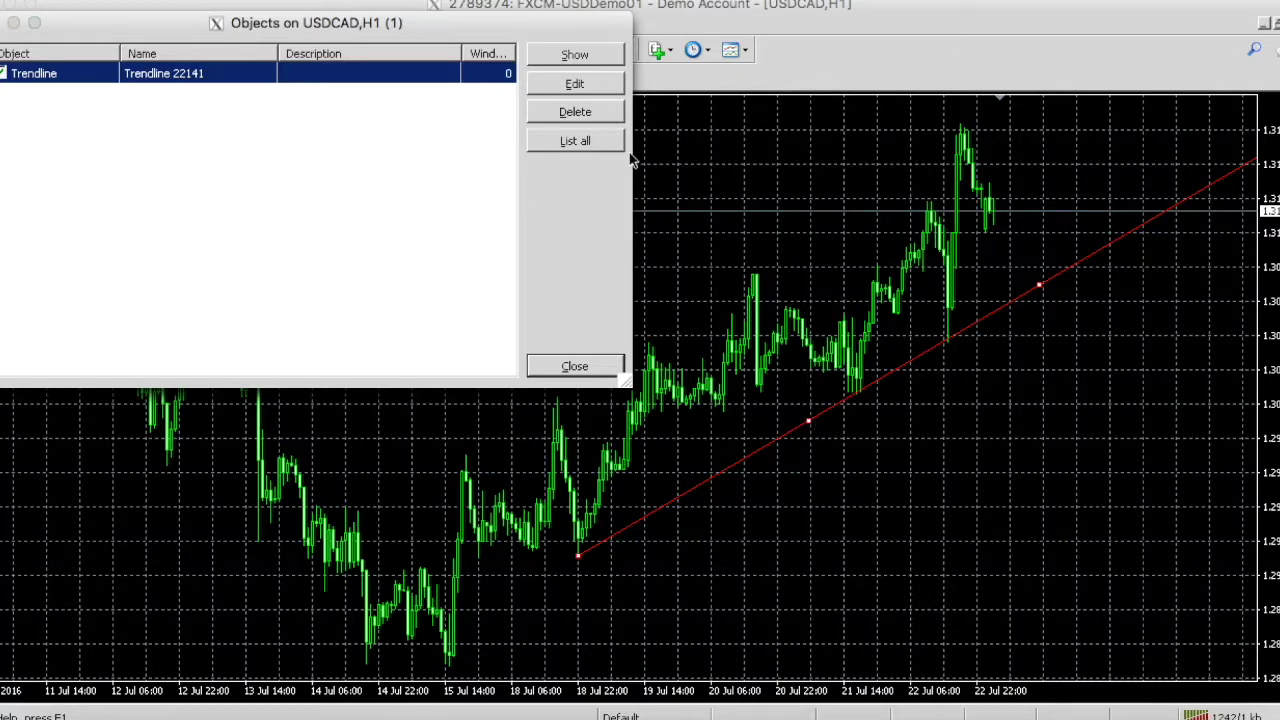
pyautogui.click(586, 115)
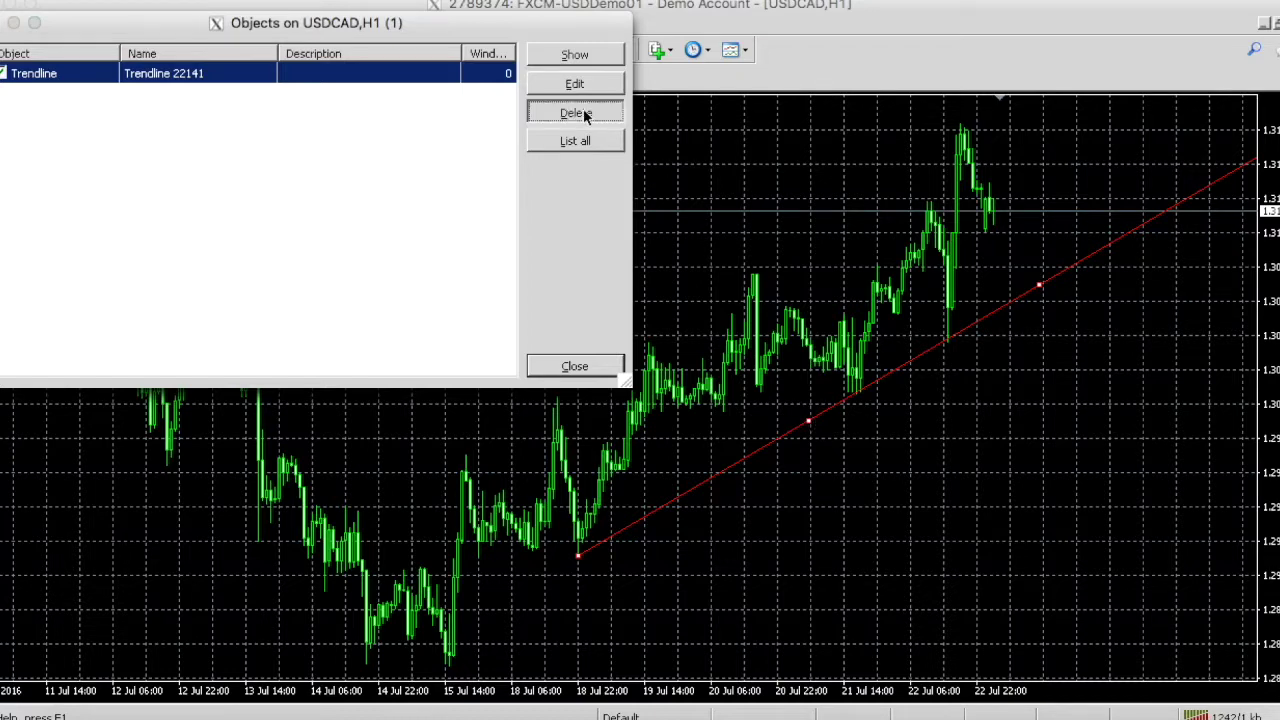
pyautogui.click(574, 366)
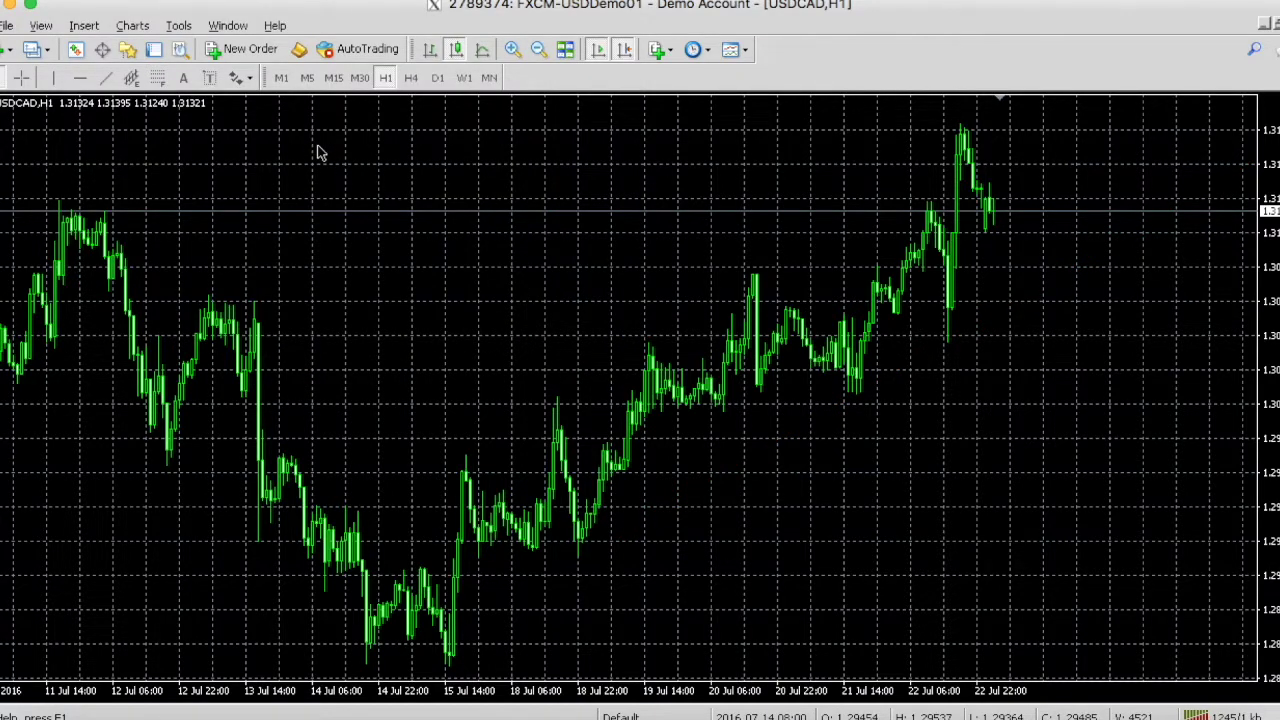
# Step: Switch the chart through bars and candlesticks, ending on a line chart
pyautogui.click(132, 25)
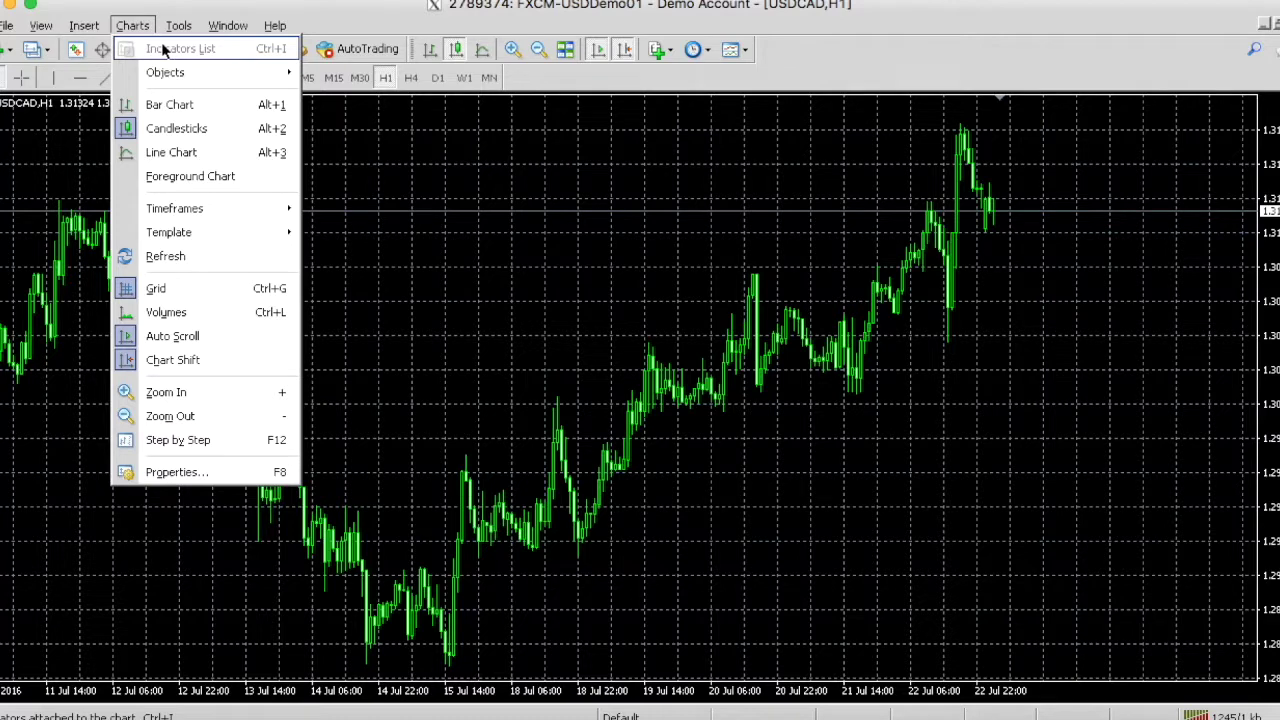
pyautogui.click(183, 105)
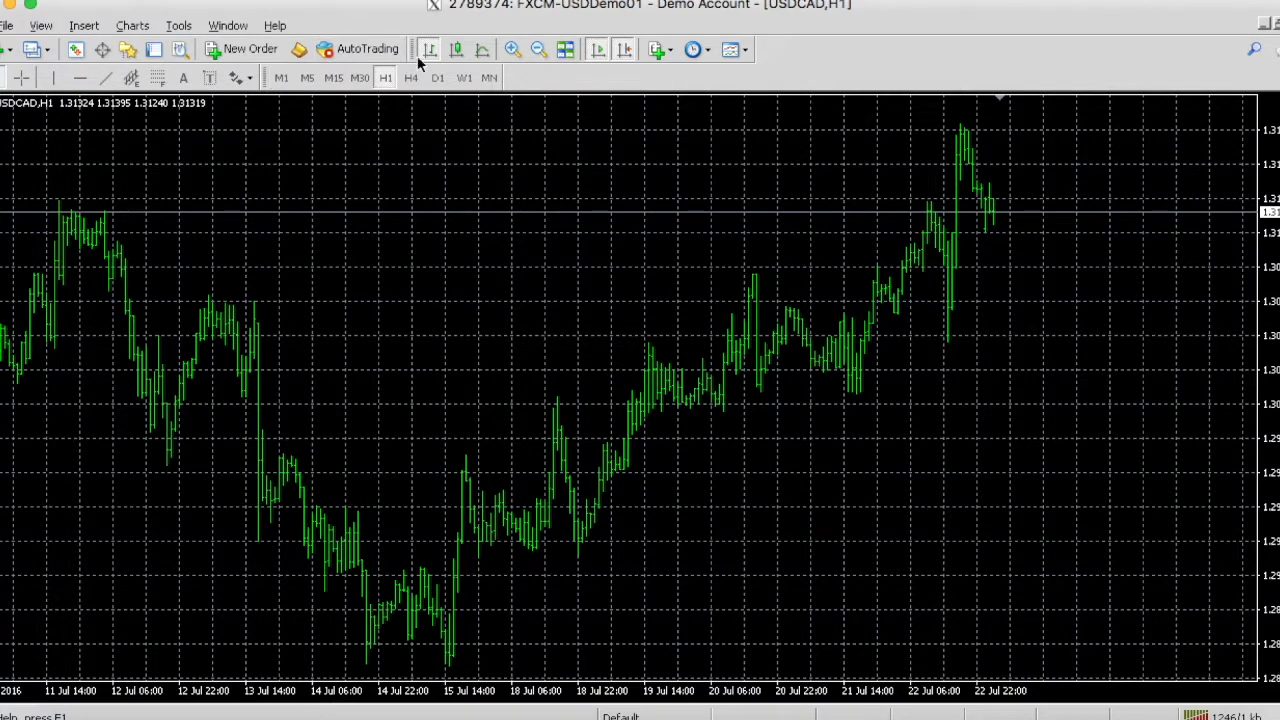
pyautogui.click(455, 49)
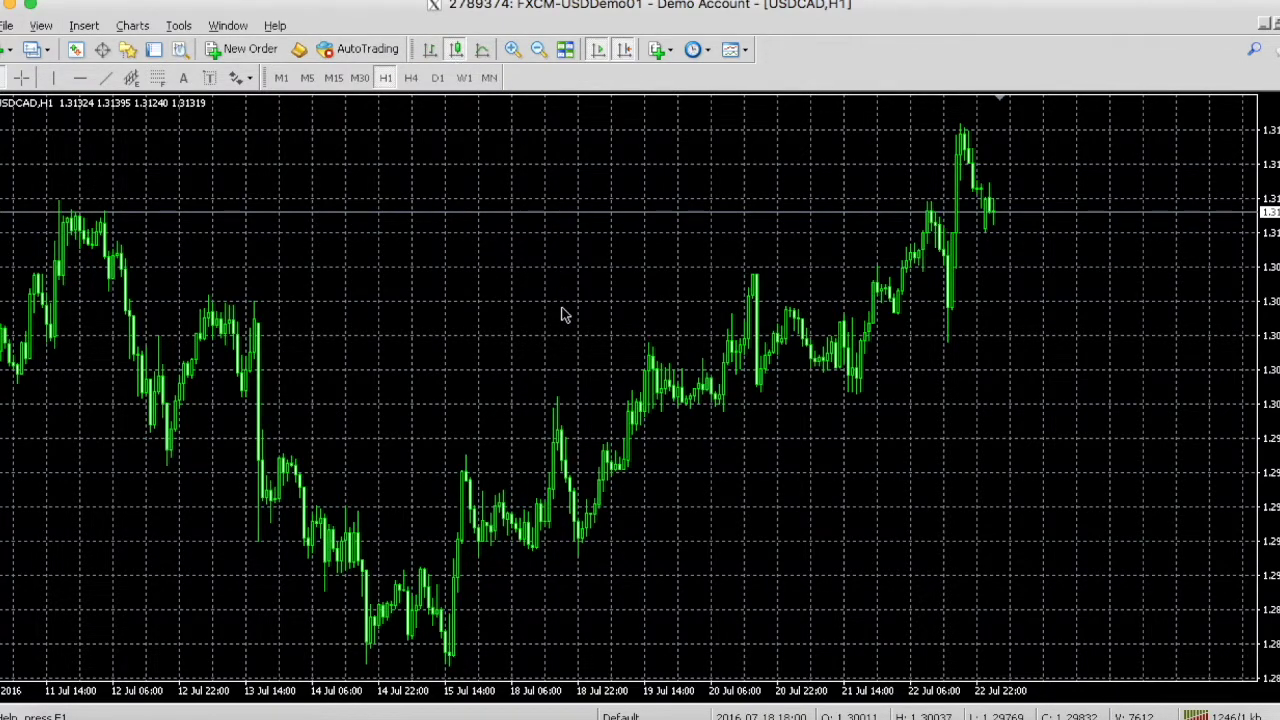
pyautogui.click(485, 51)
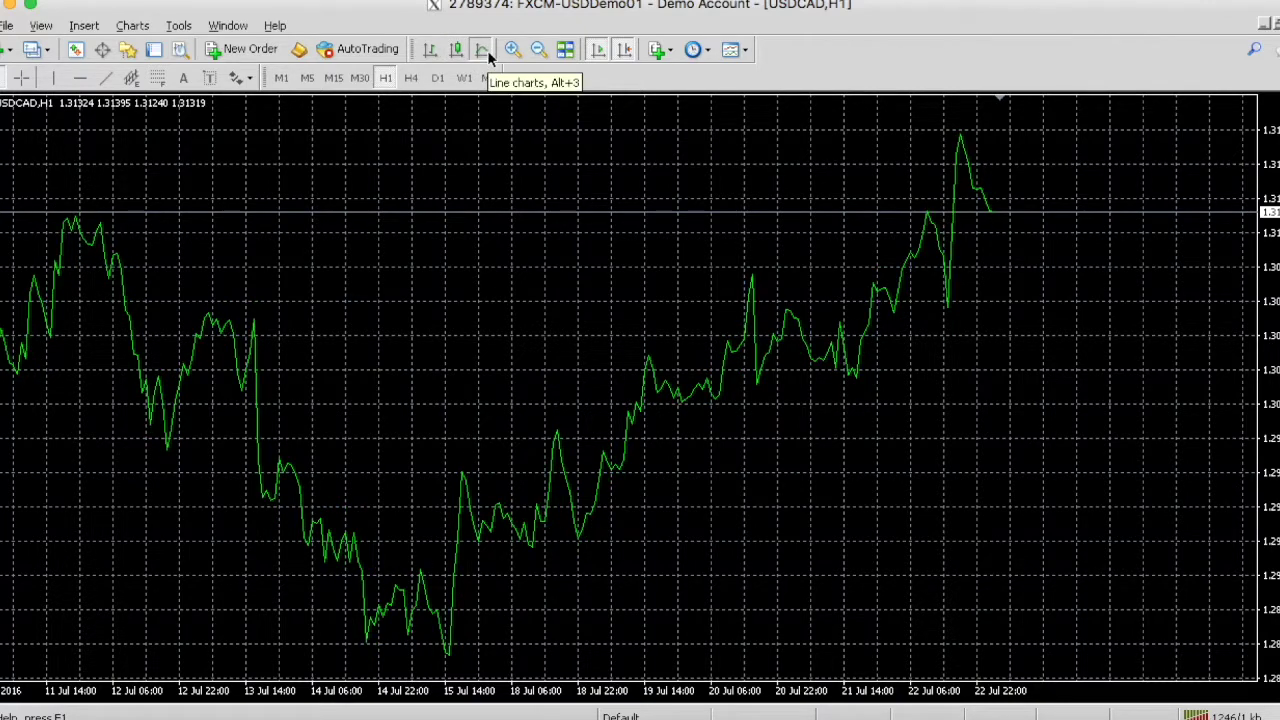
# Step: Turn off the USDCAD,H1 chart's grid from the Charts menu
pyautogui.click(134, 27)
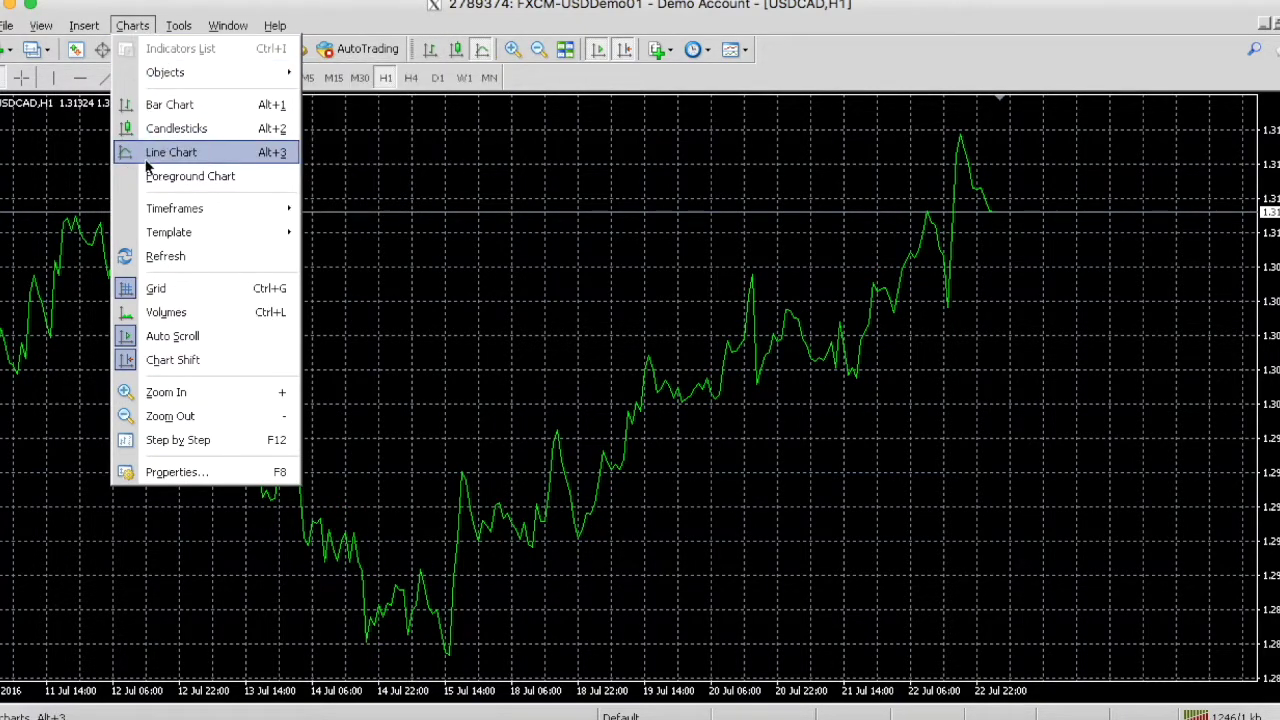
pyautogui.moveTo(160, 208)
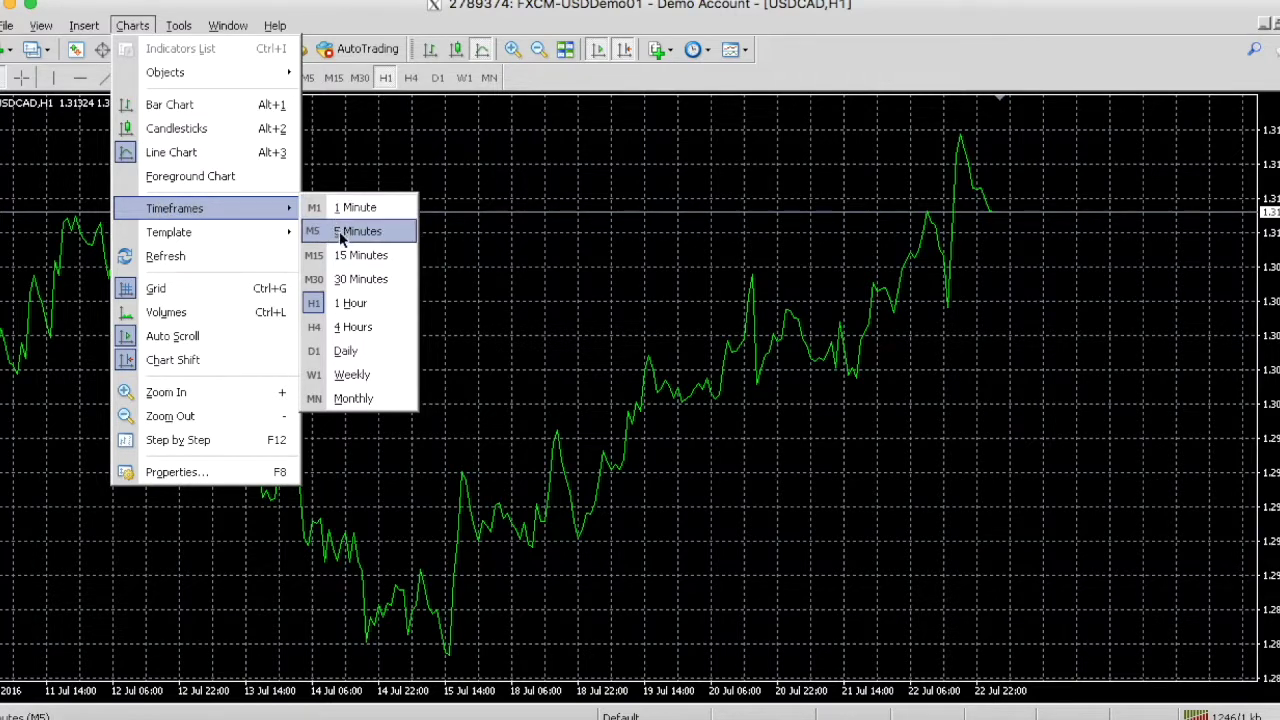
pyautogui.click(227, 288)
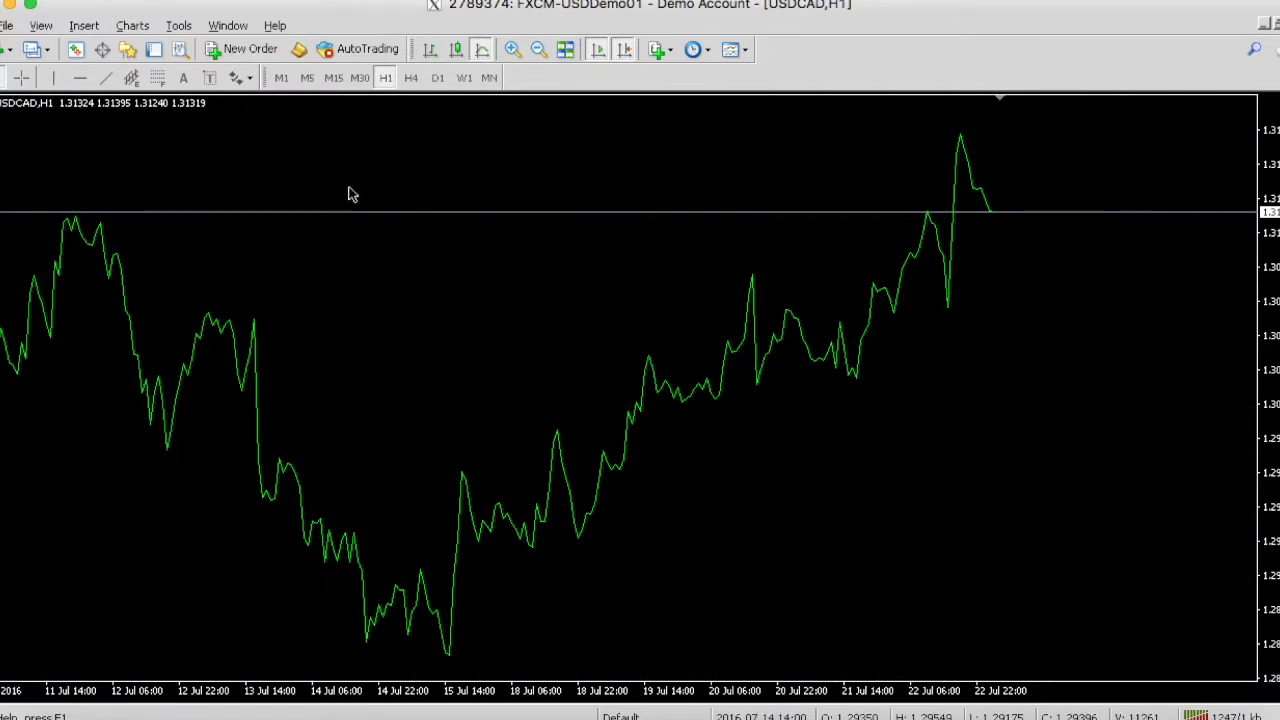
pyautogui.click(131, 26)
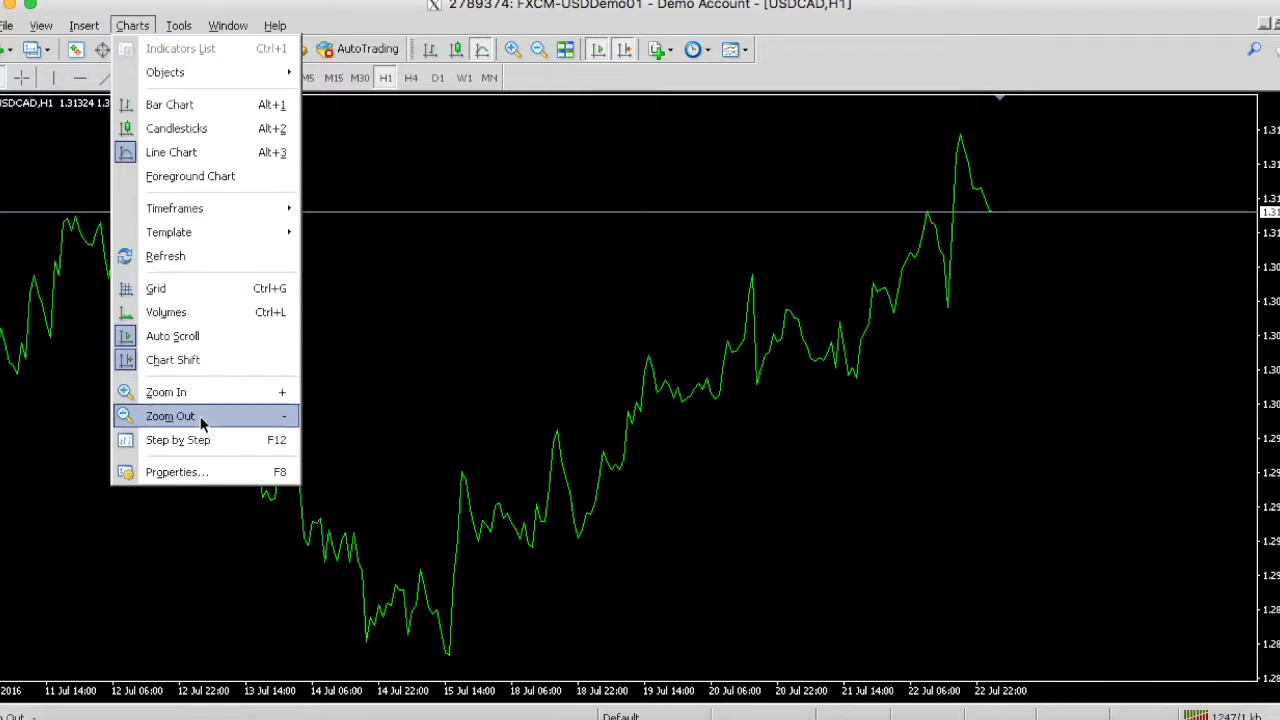
# Step: Look over the chart's Colors properties without changing them, then show USDCAD,H1 as price bars
pyautogui.click(212, 473)
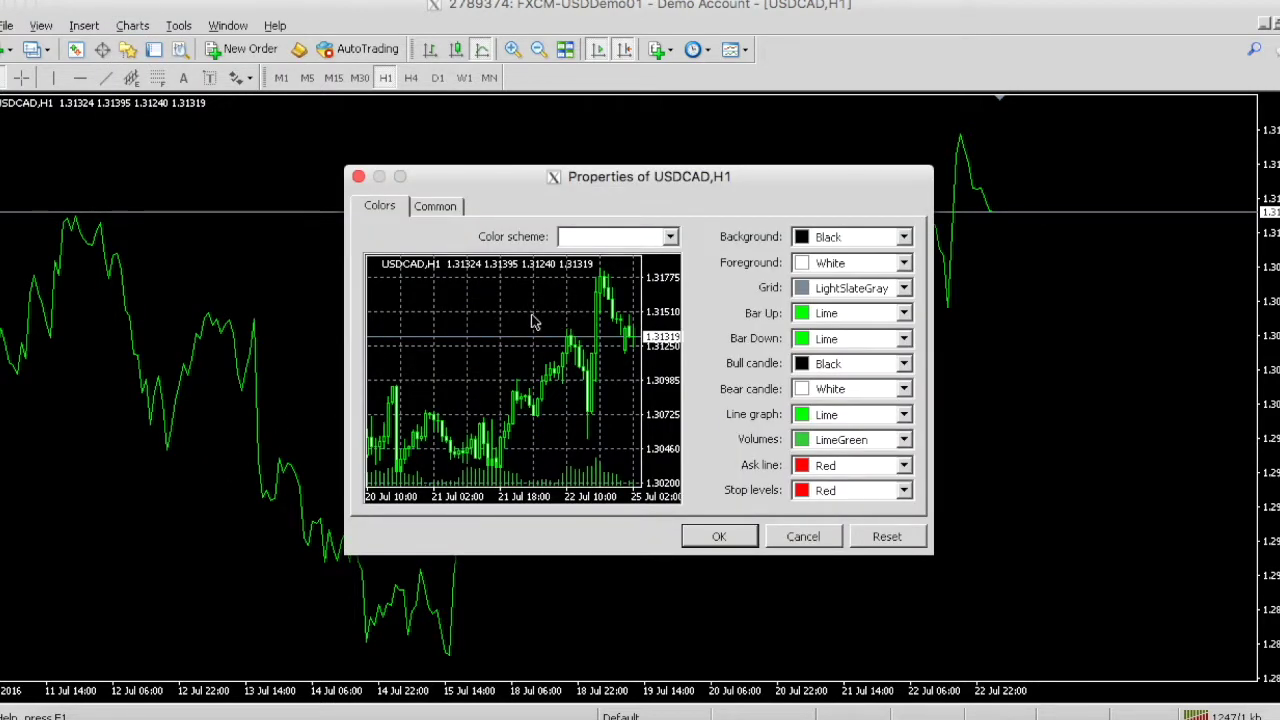
pyautogui.click(802, 537)
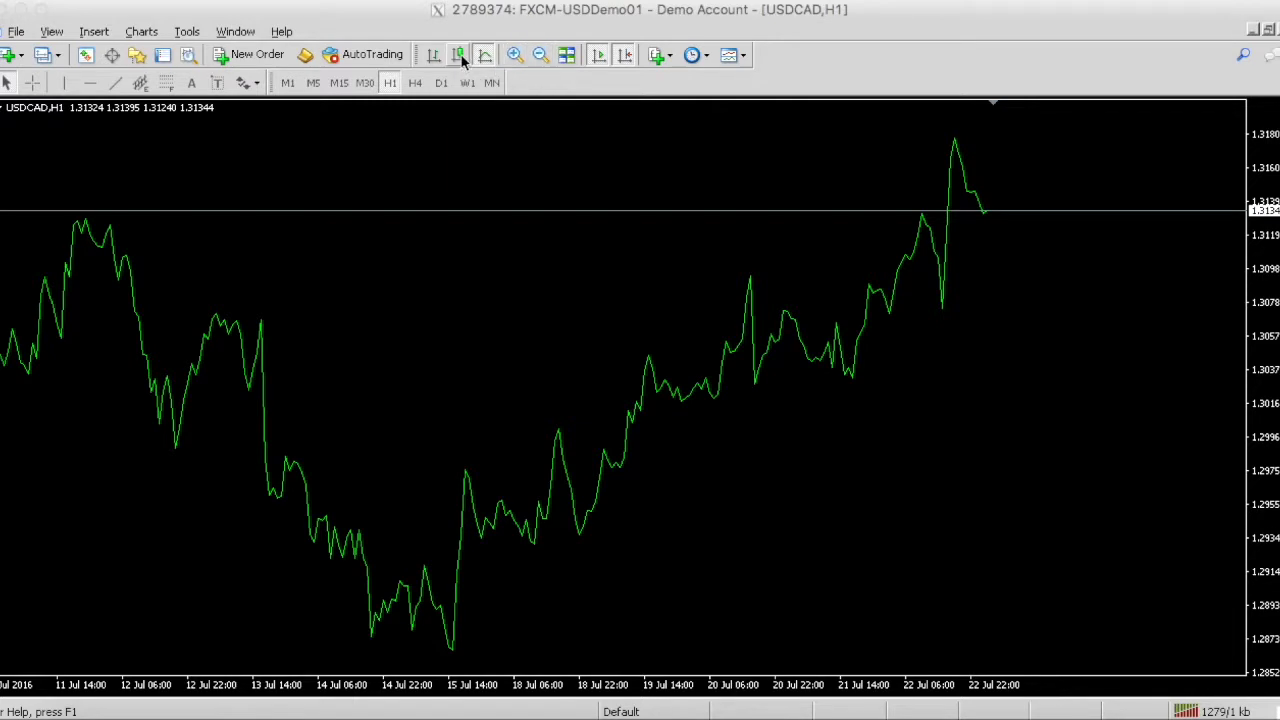
pyautogui.click(459, 55)
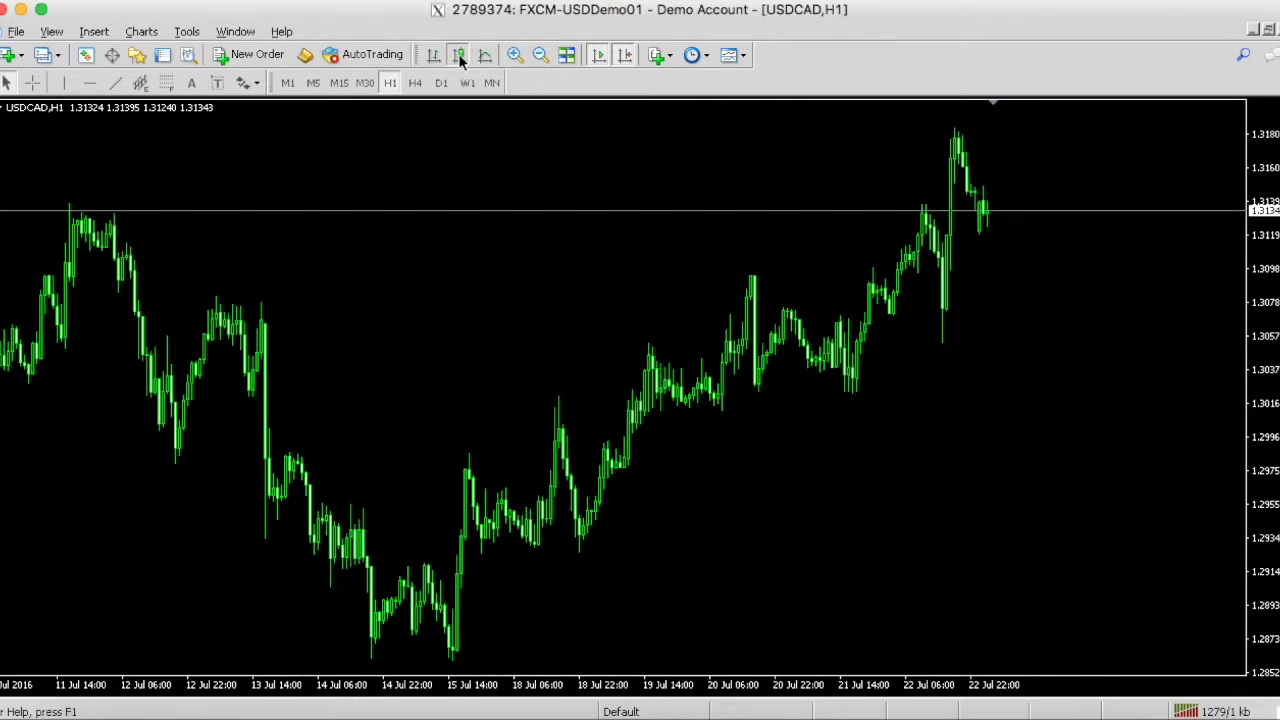
# Step: Start a new USDCAD order, set it to Pending Order, and view the Buy/Sell Limit and Stop kinds
pyautogui.click(188, 32)
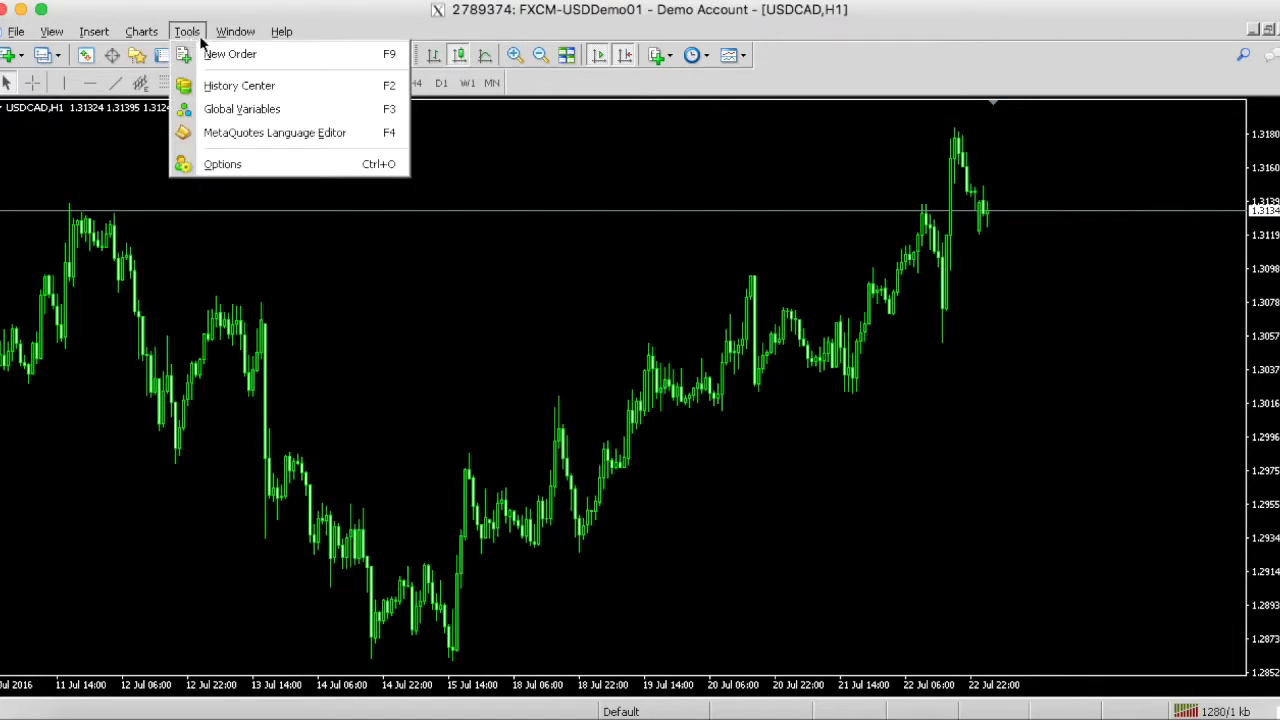
pyautogui.click(298, 53)
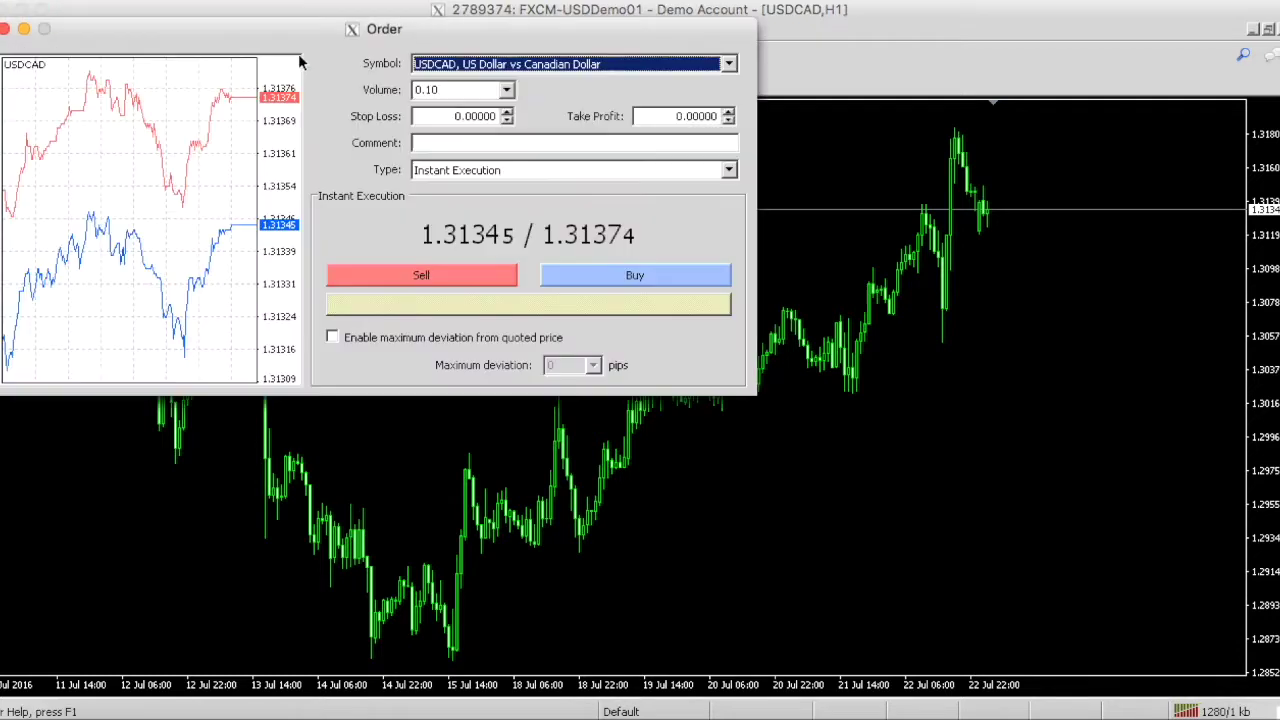
pyautogui.click(592, 173)
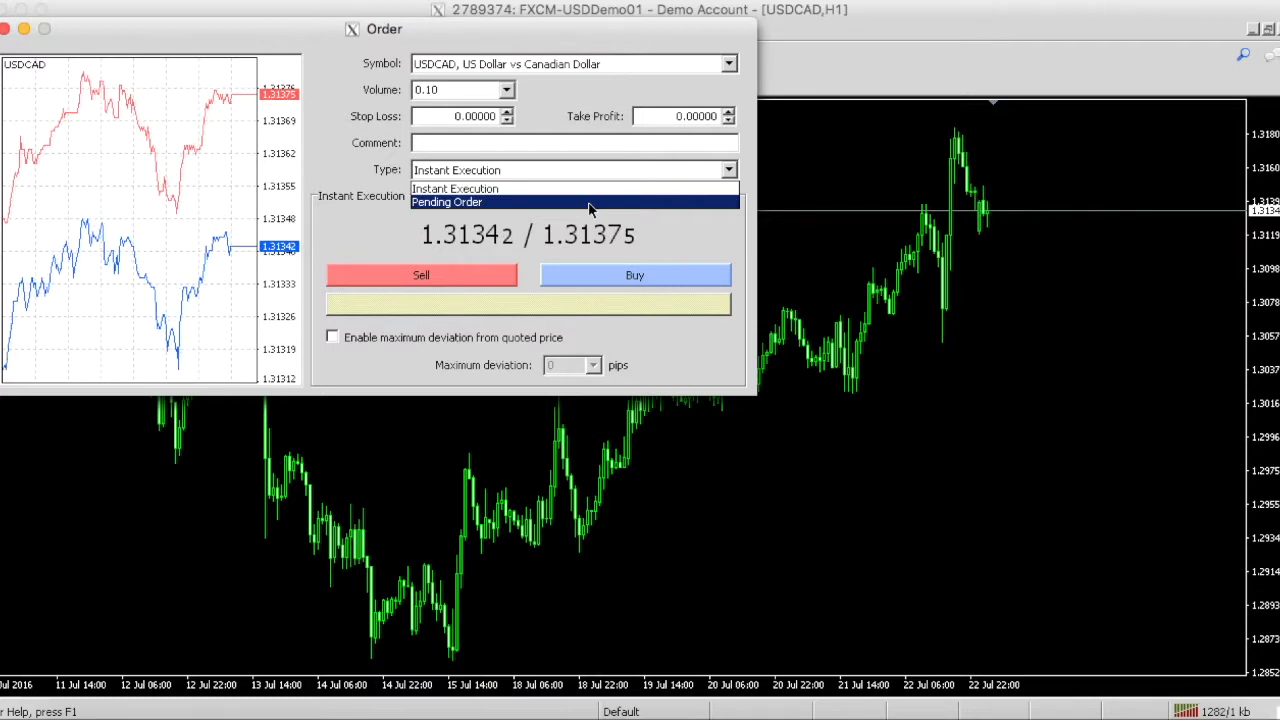
pyautogui.click(589, 203)
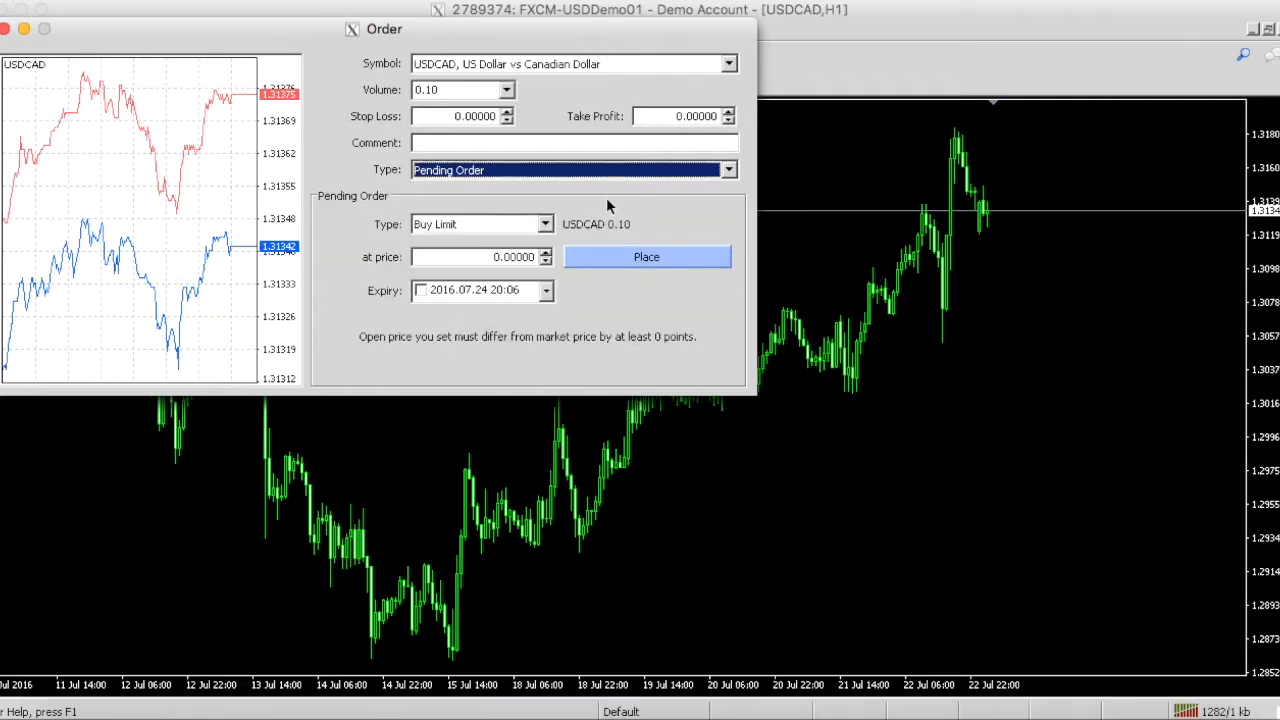
pyautogui.click(545, 224)
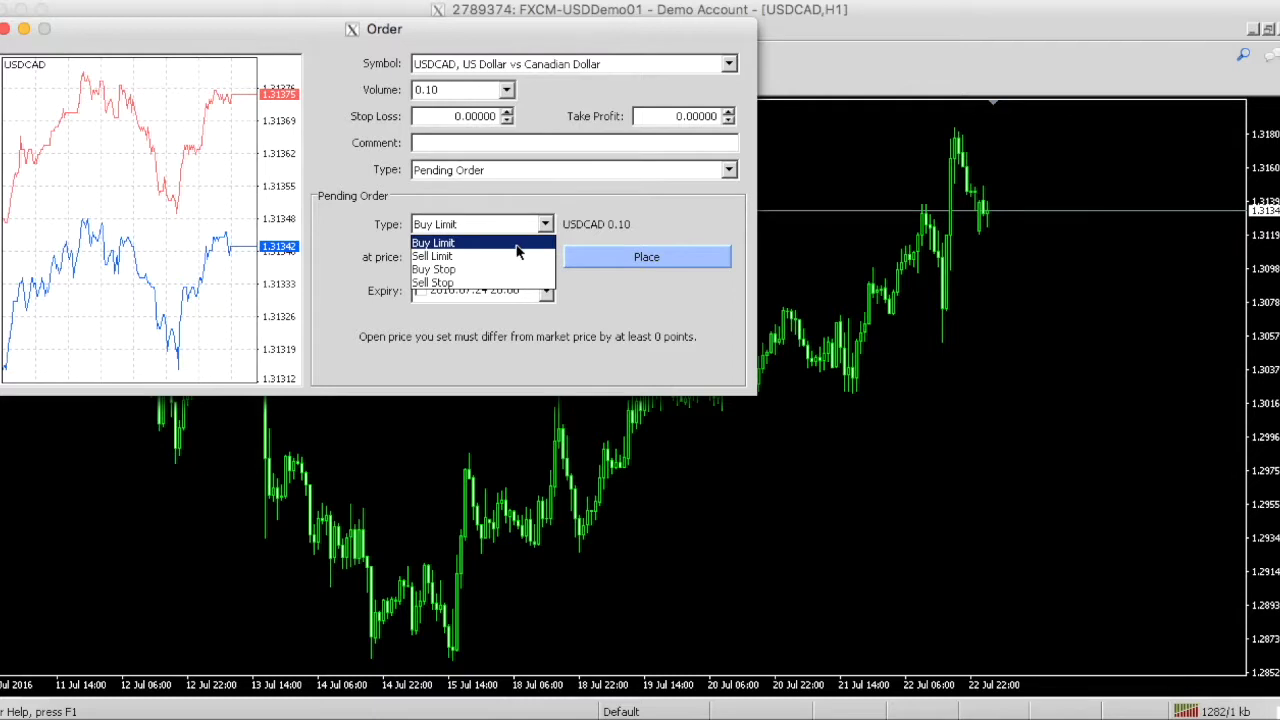
pyautogui.click(585, 311)
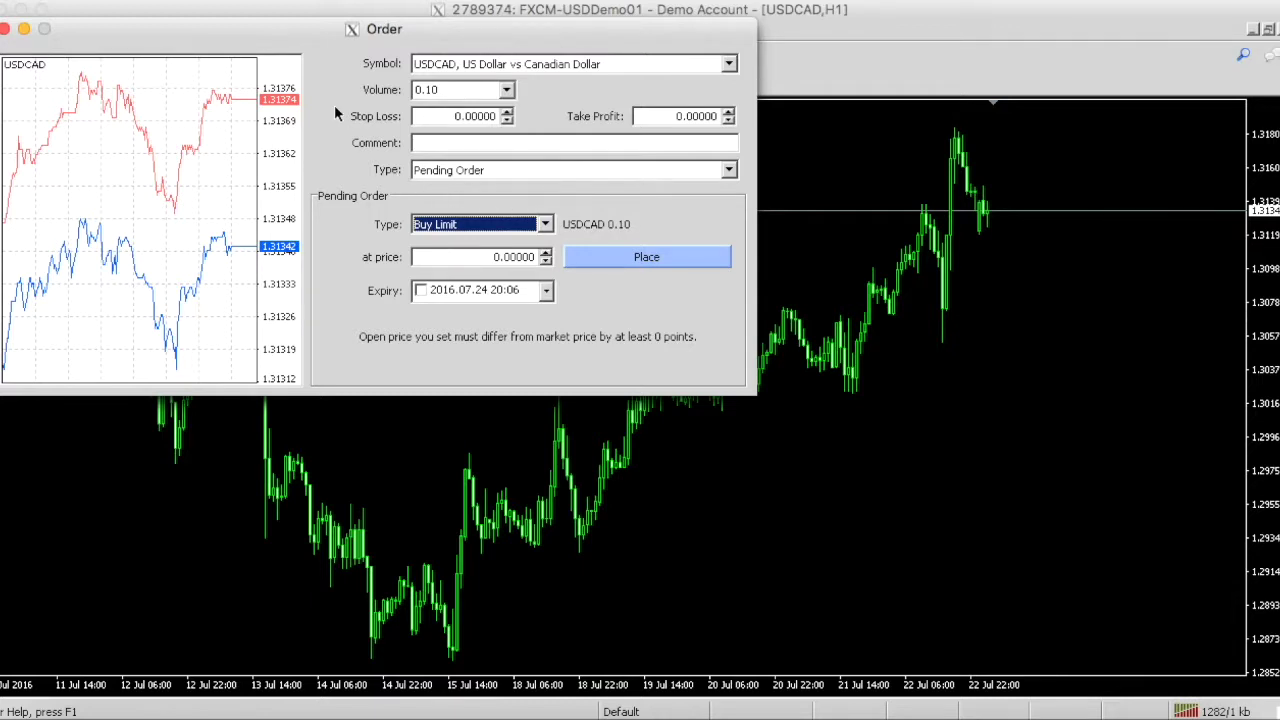
pyautogui.click(6, 30)
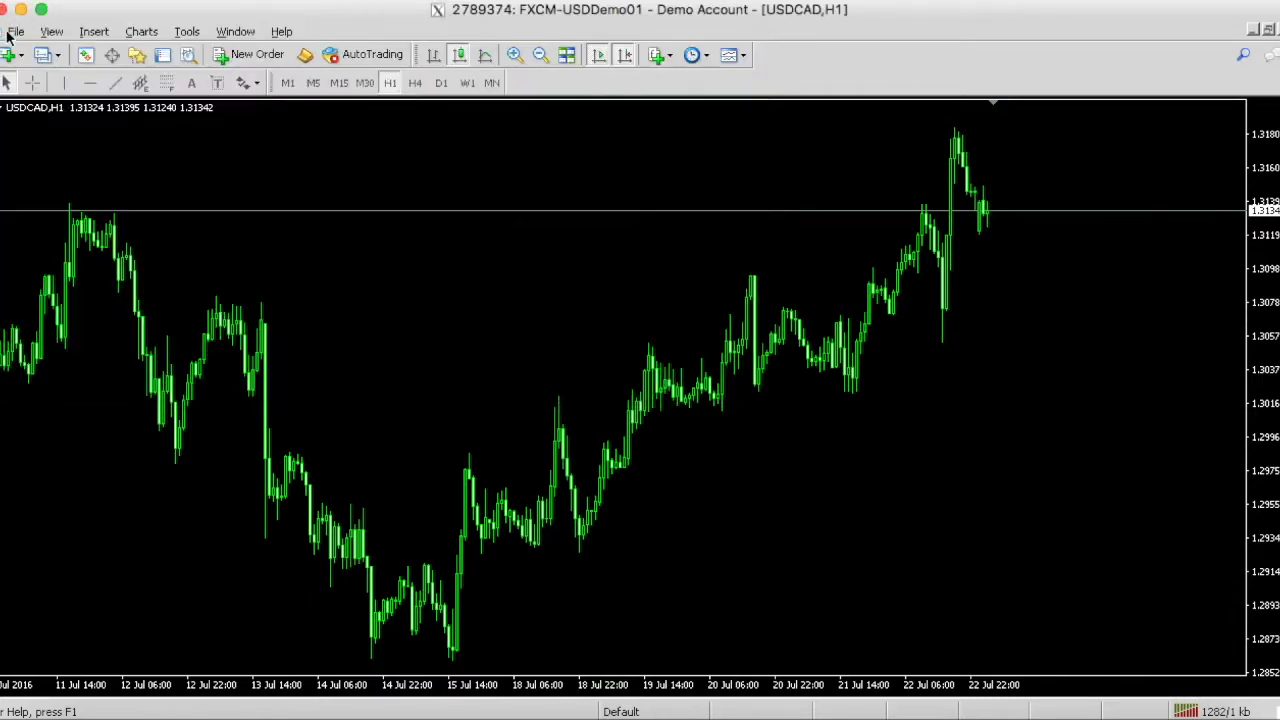
pyautogui.click(222, 33)
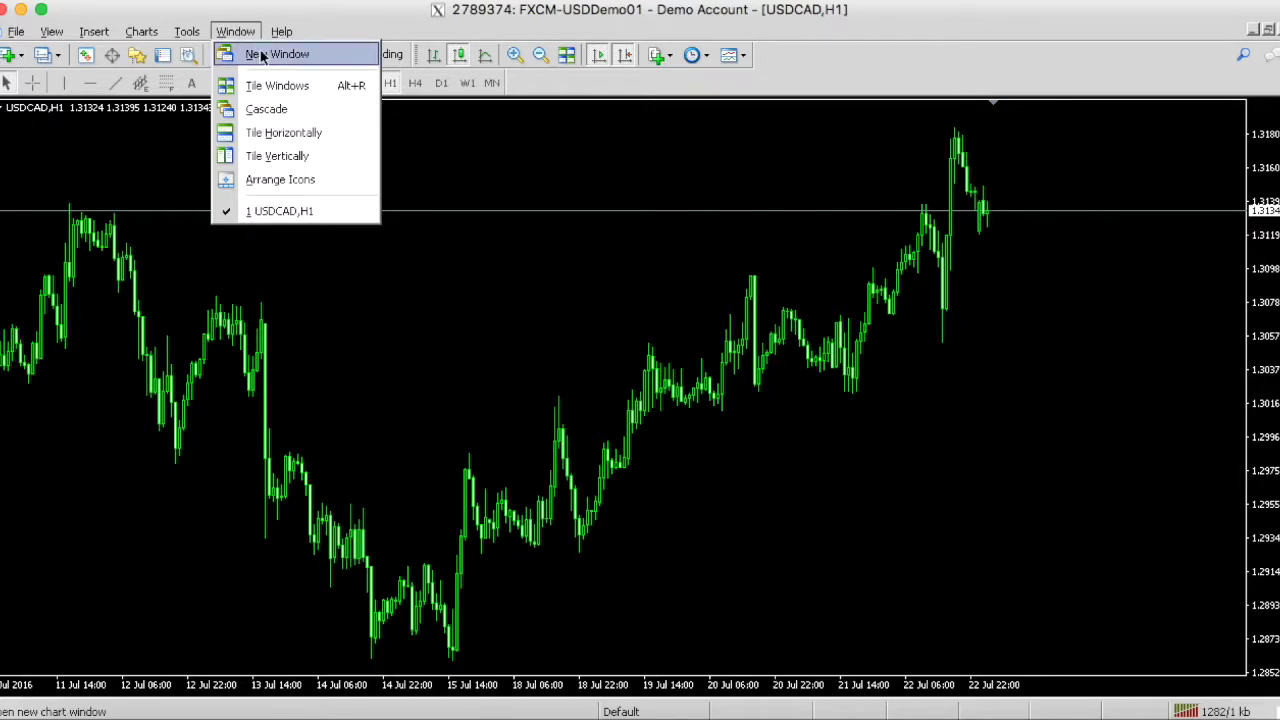
pyautogui.click(262, 55)
pyautogui.click(312, 88)
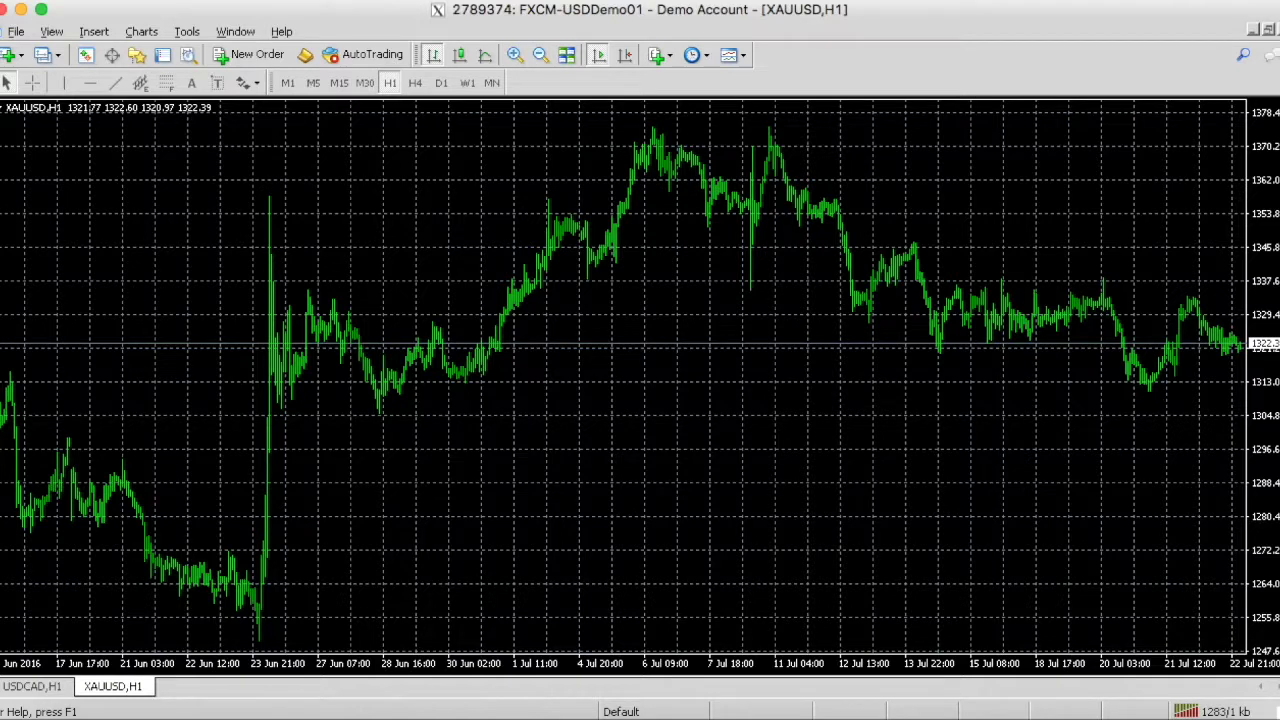
pyautogui.click(1270, 30)
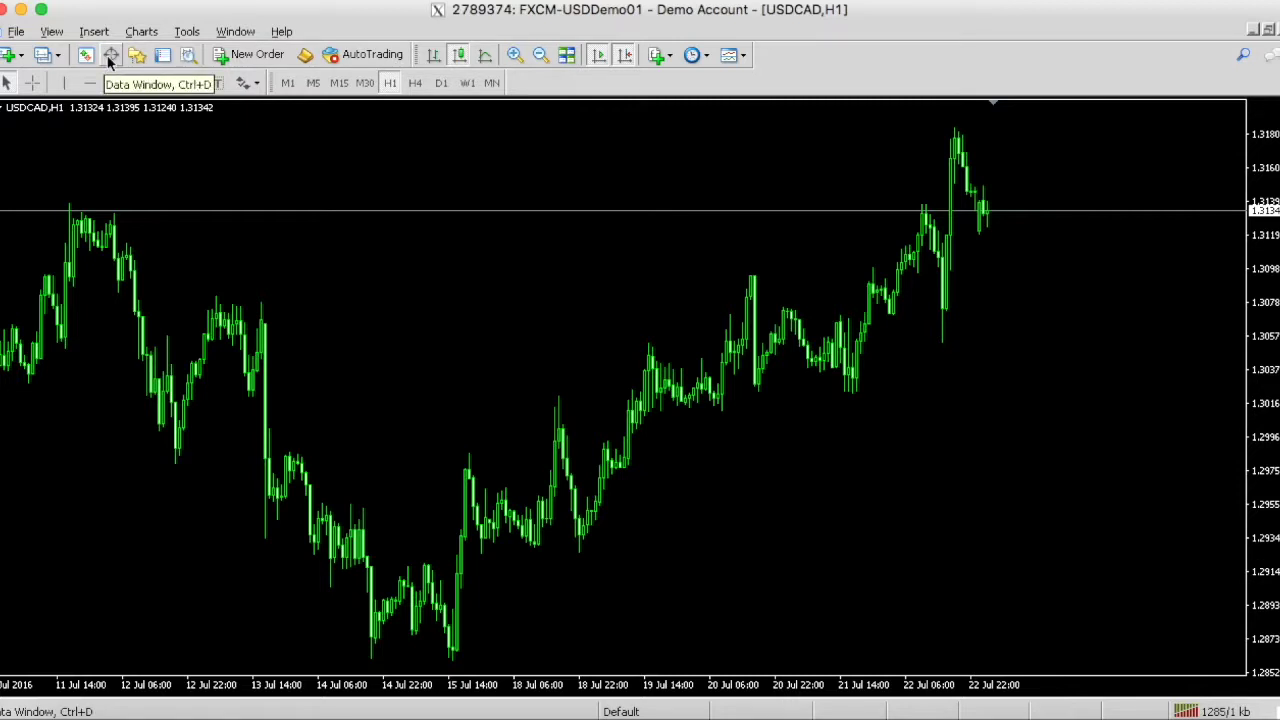
# Step: Open a new EURUSD chart and show the Market Watch price list
pyautogui.click(12, 55)
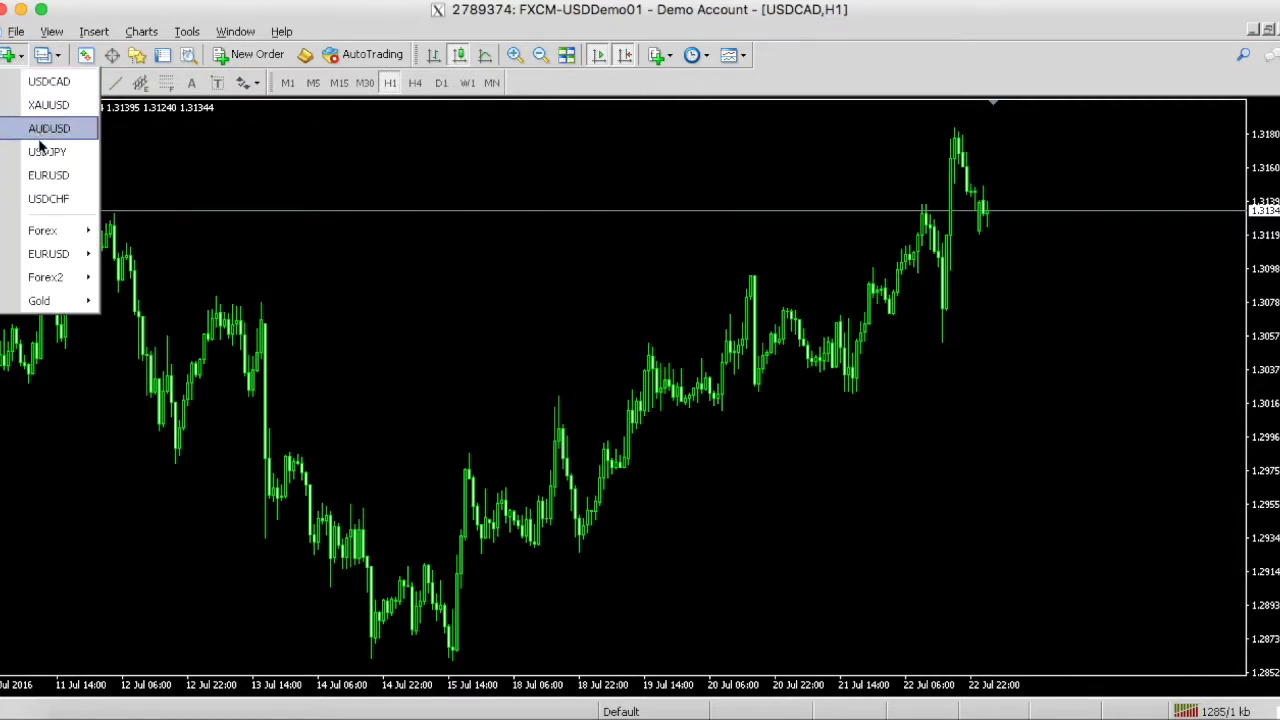
pyautogui.click(44, 177)
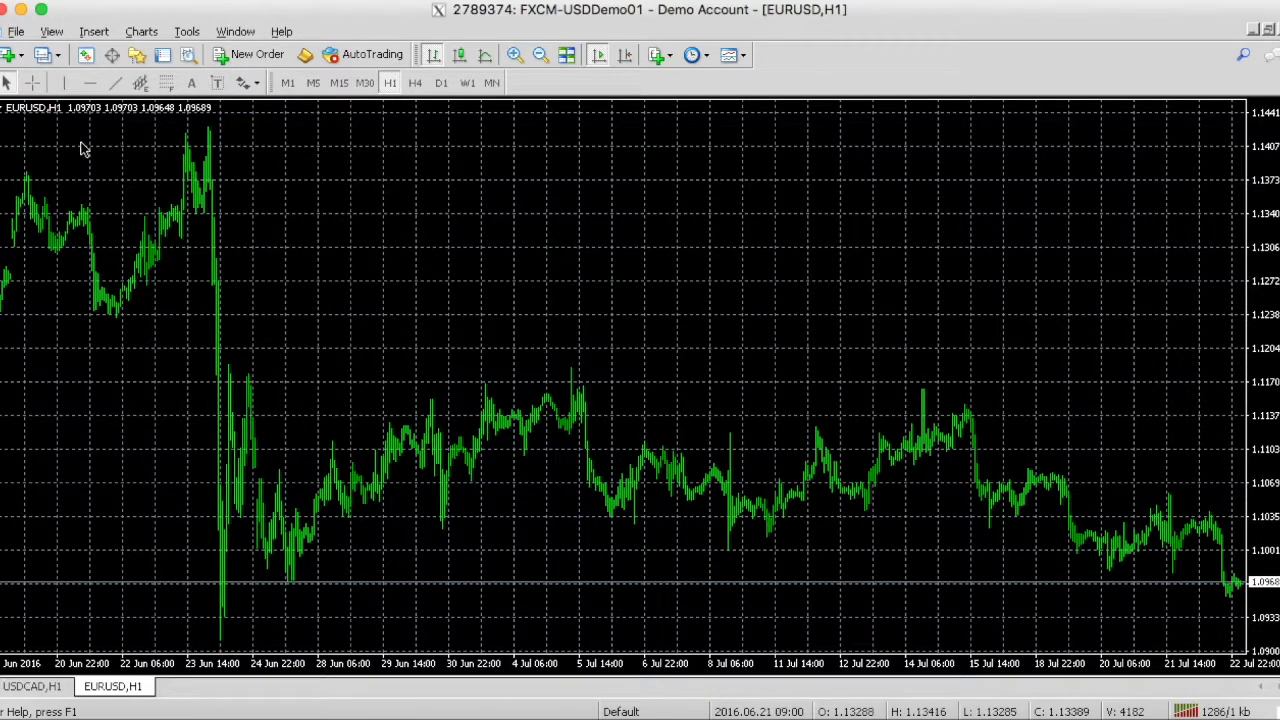
pyautogui.click(86, 56)
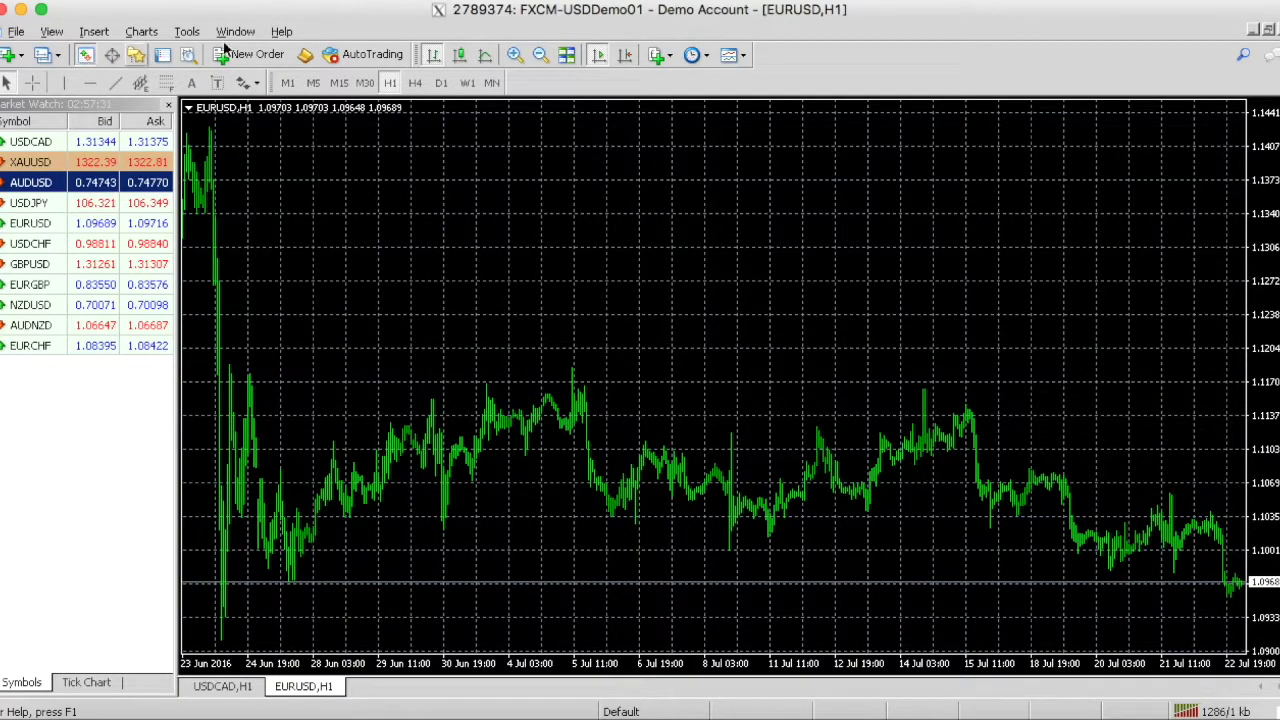
# Step: Minimize the EURUSD and USDCAD windows and drag EURCHF from Market Watch into a new chart
pyautogui.click(1256, 33)
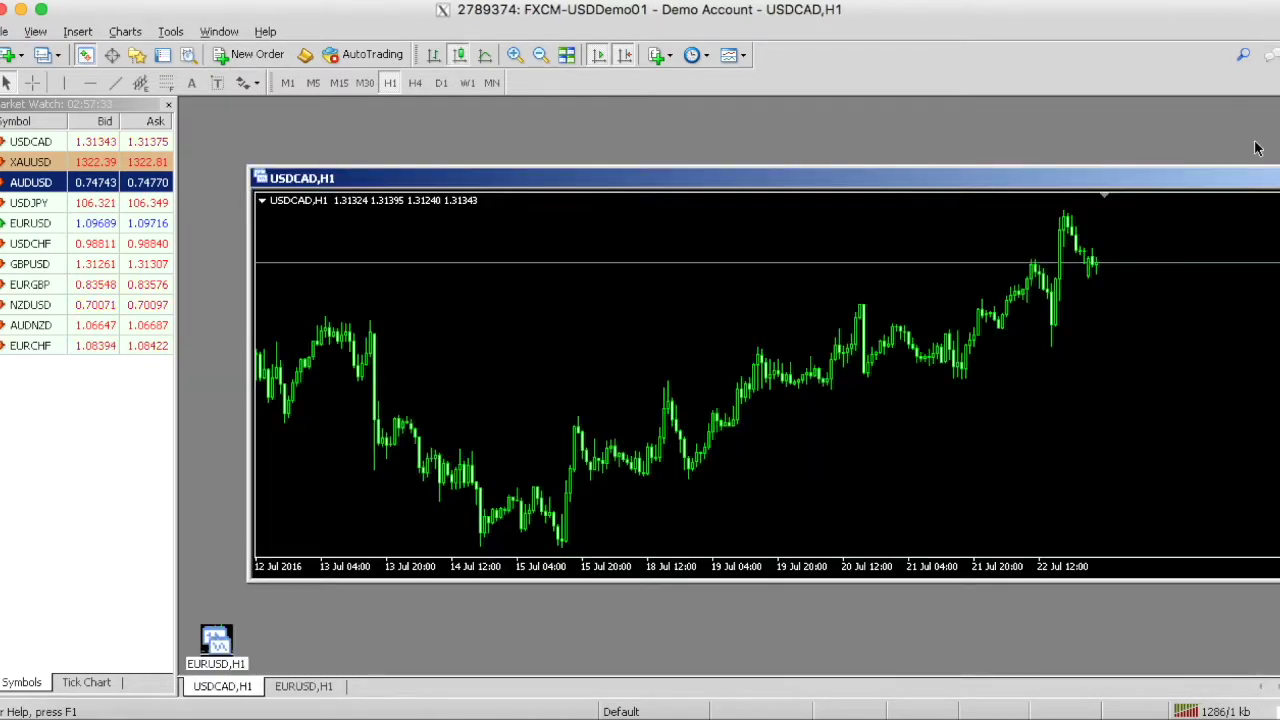
pyautogui.moveTo(1238, 180); pyautogui.dragTo(1120, 178)
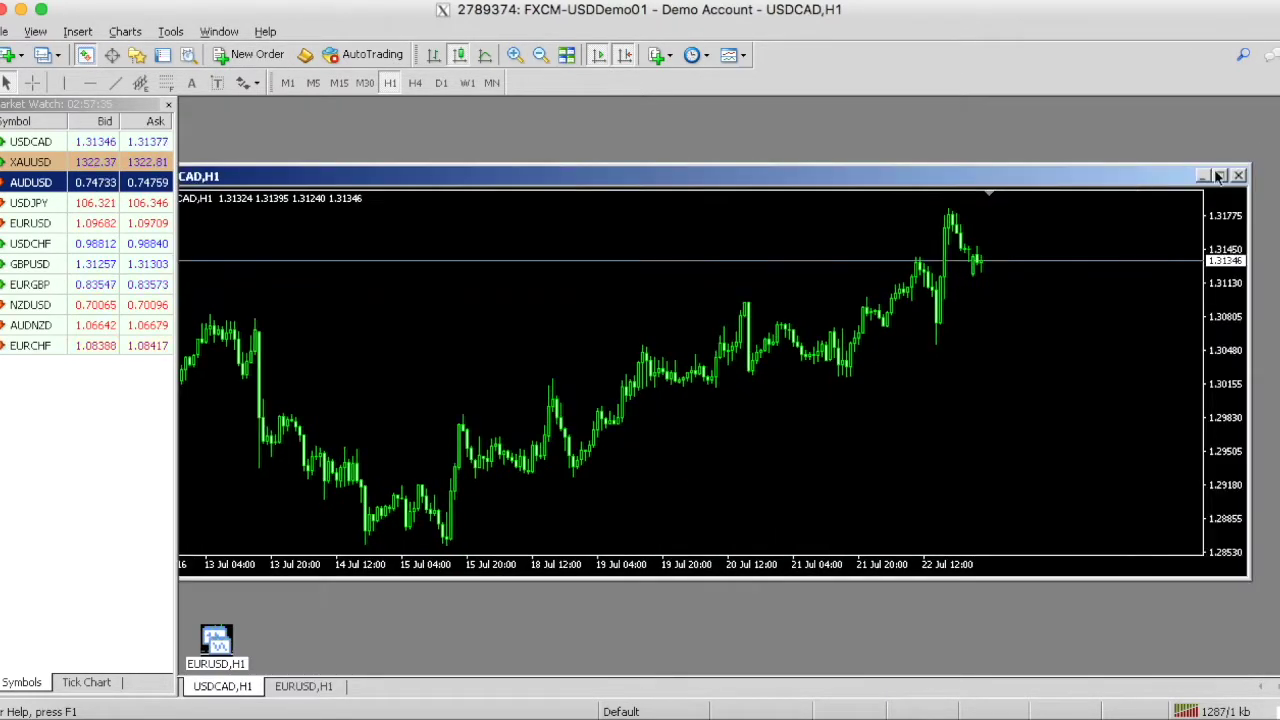
pyautogui.click(1206, 178)
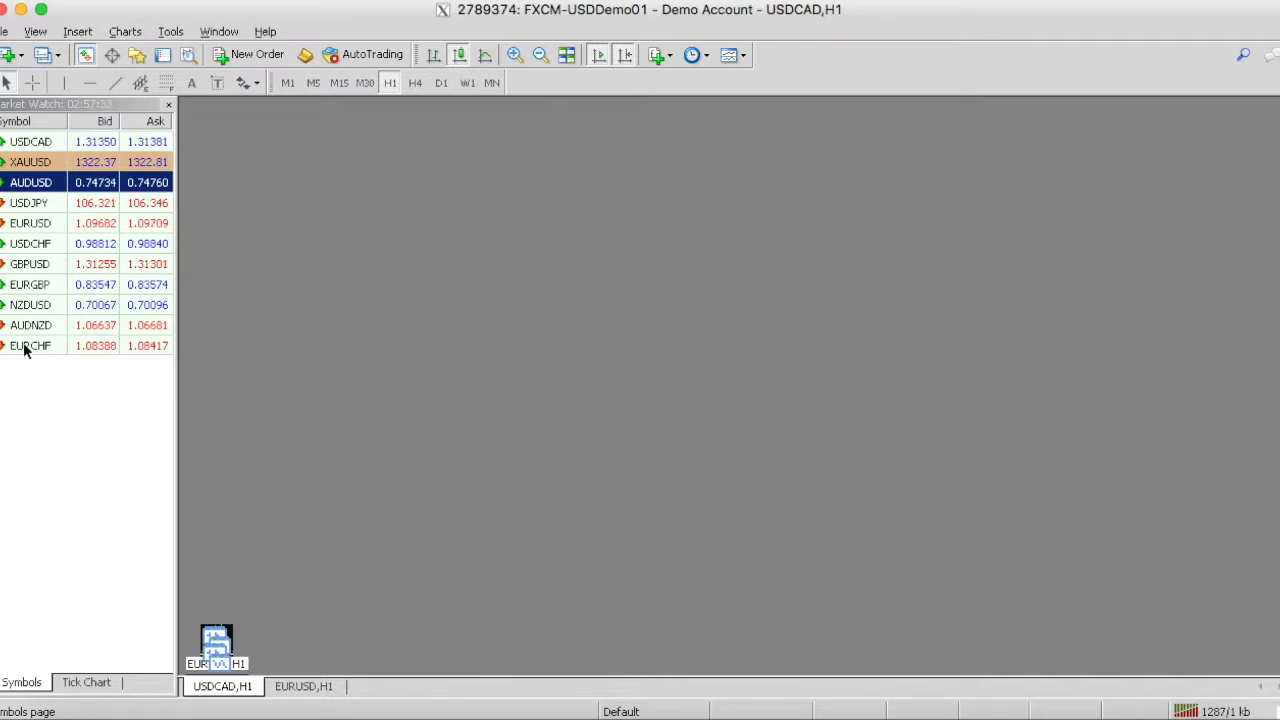
pyautogui.moveTo(30, 350); pyautogui.dragTo(328, 296)
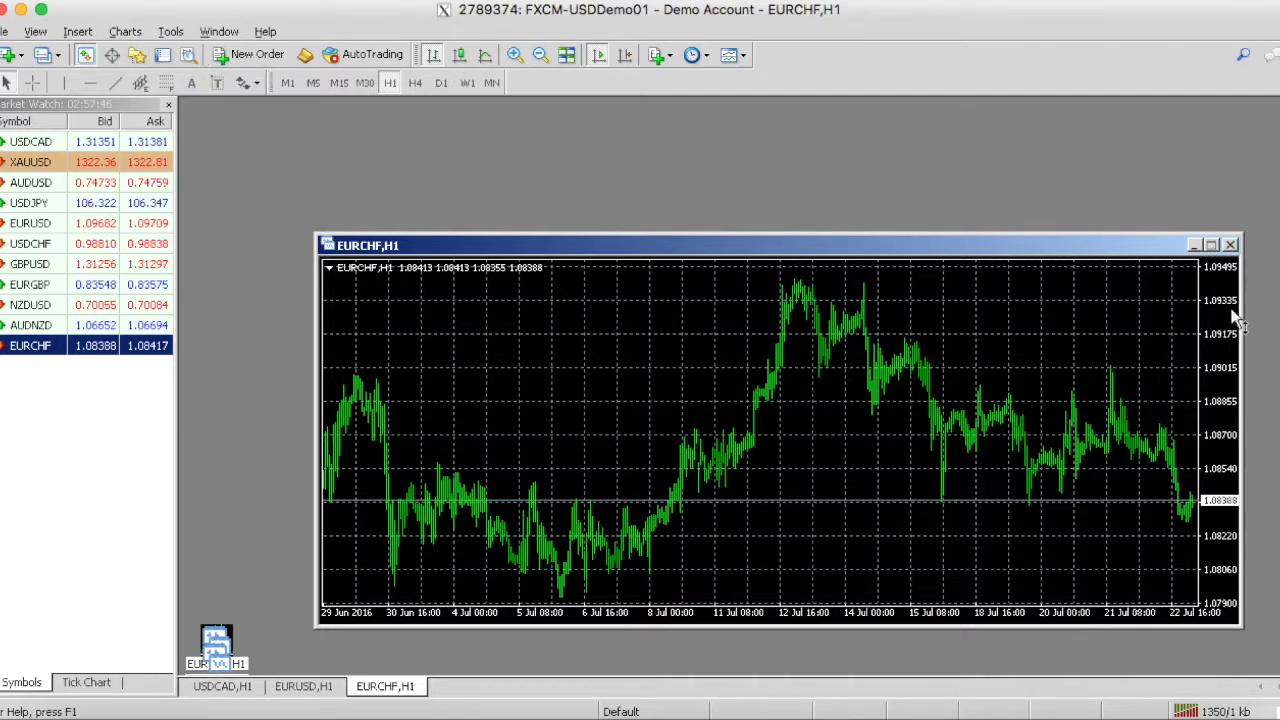
# Step: Minimize the EURCHF chart, close Market Watch, and show the Terminal's Trade panel
pyautogui.click(1193, 245)
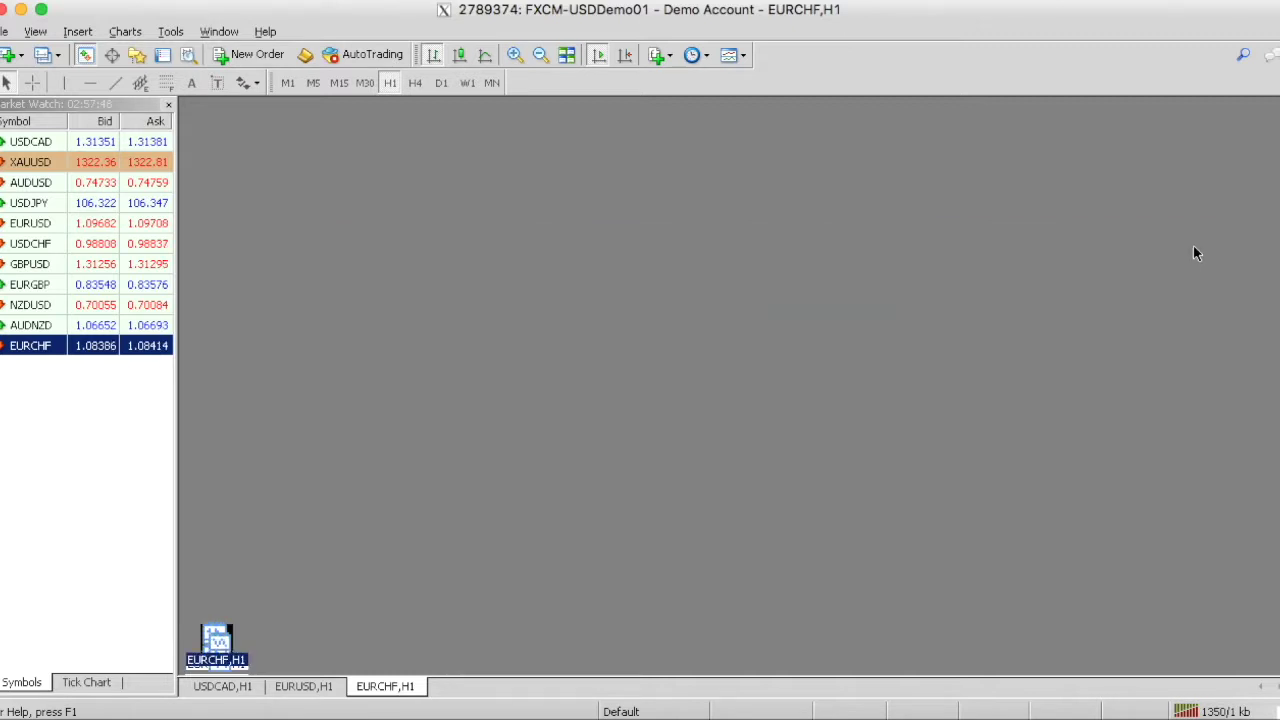
pyautogui.click(168, 105)
pyautogui.click(162, 55)
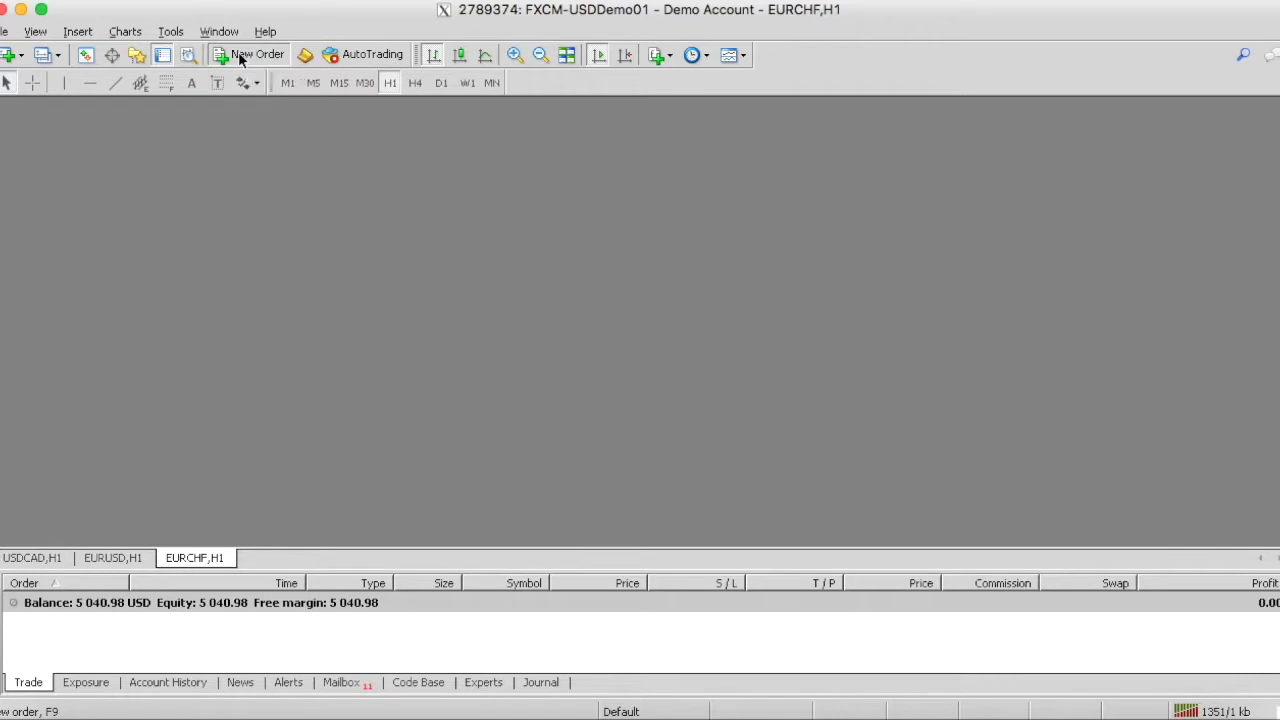
# Step: Open and dismiss a new EURCHF order, then return to the USDCAD,H1 chart
pyautogui.click(240, 55)
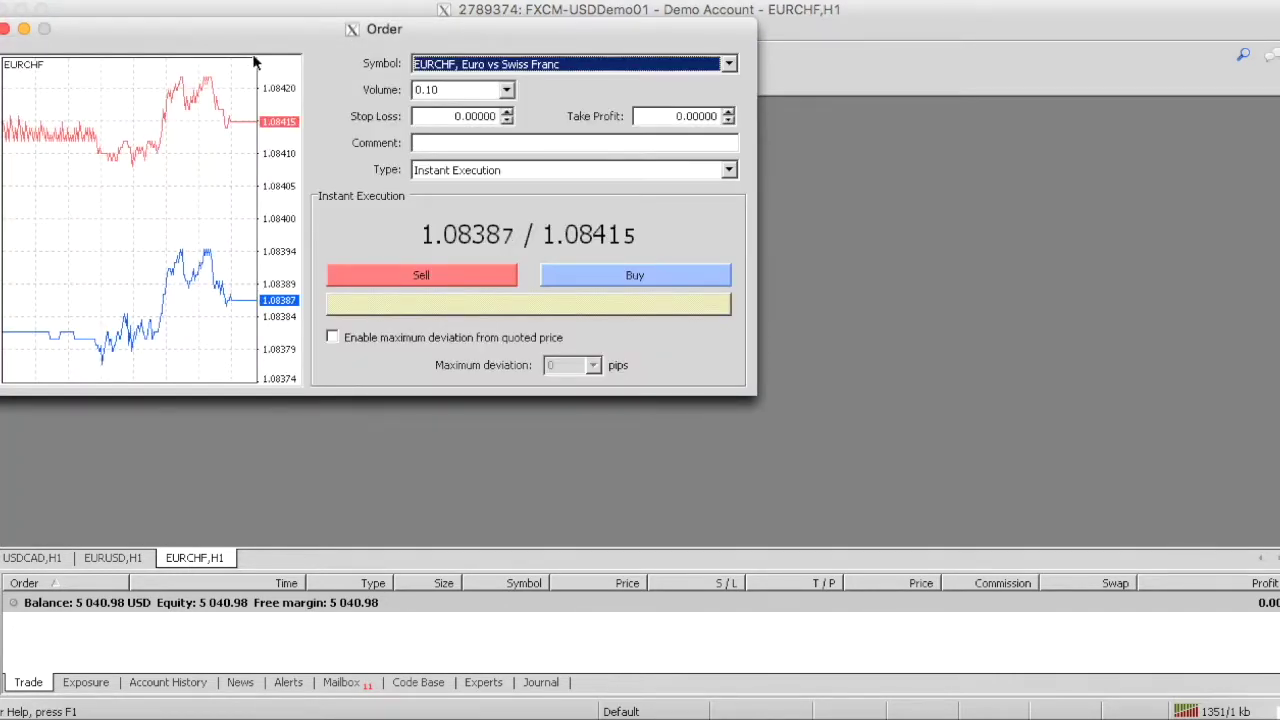
pyautogui.click(5, 29)
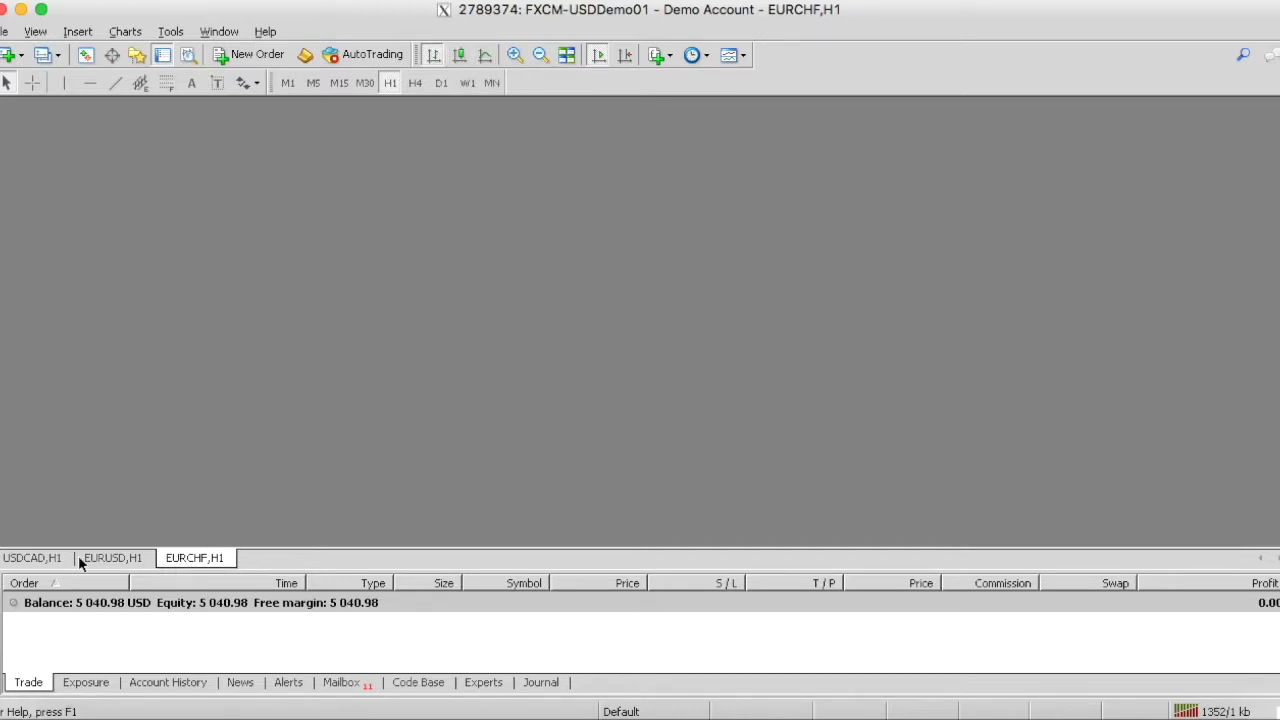
pyautogui.click(45, 558)
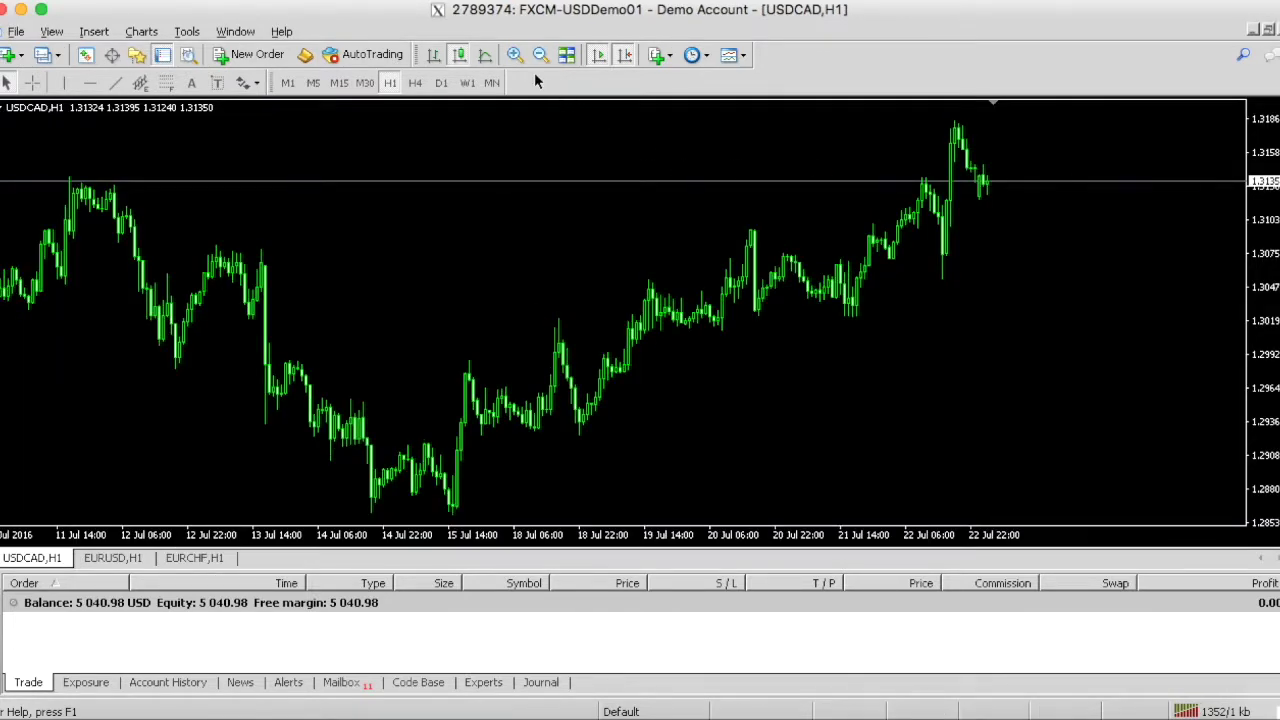
pyautogui.click(516, 56)
pyautogui.click(541, 55)
pyautogui.click(541, 55)
pyautogui.click(514, 55)
pyautogui.click(625, 56)
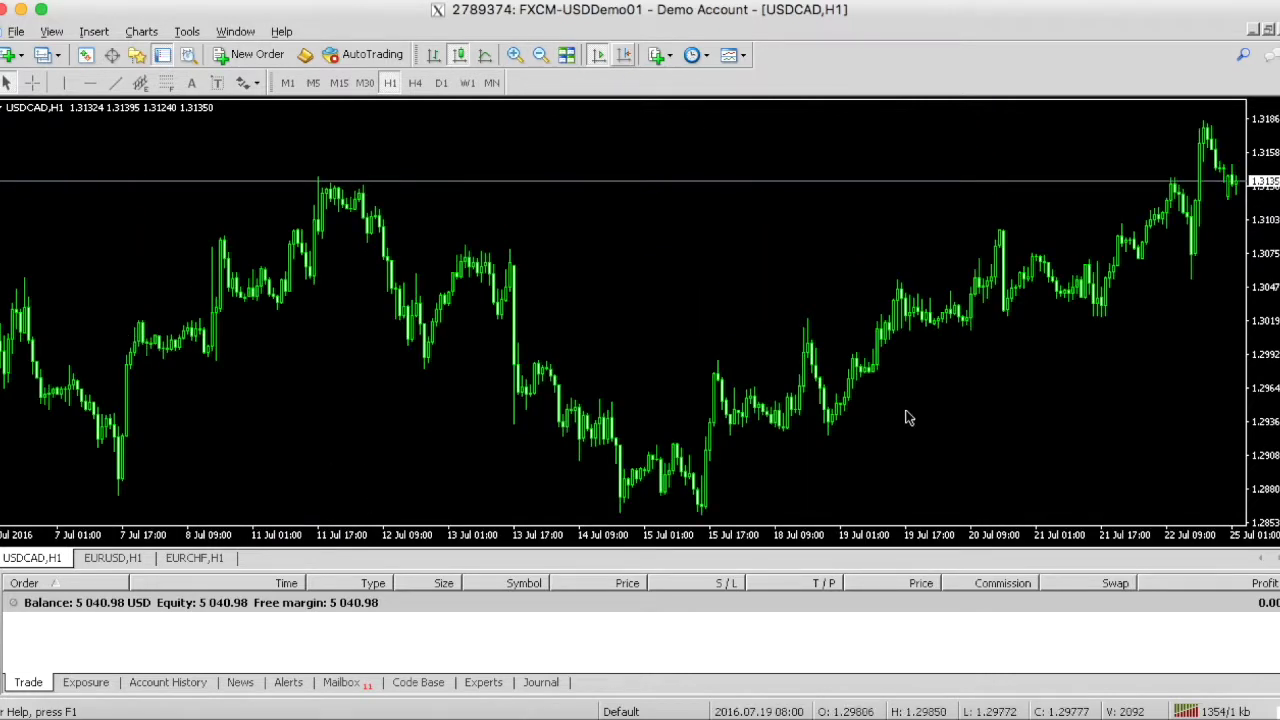
pyautogui.click(627, 56)
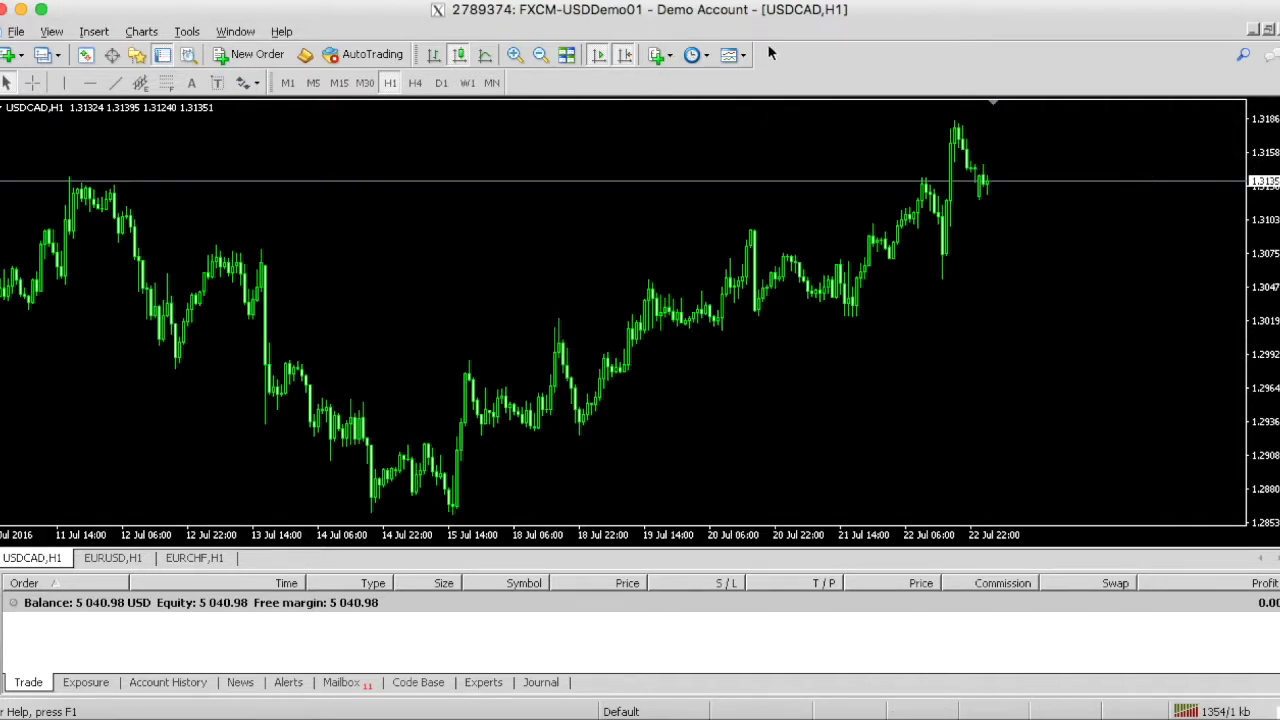
pyautogui.click(658, 57)
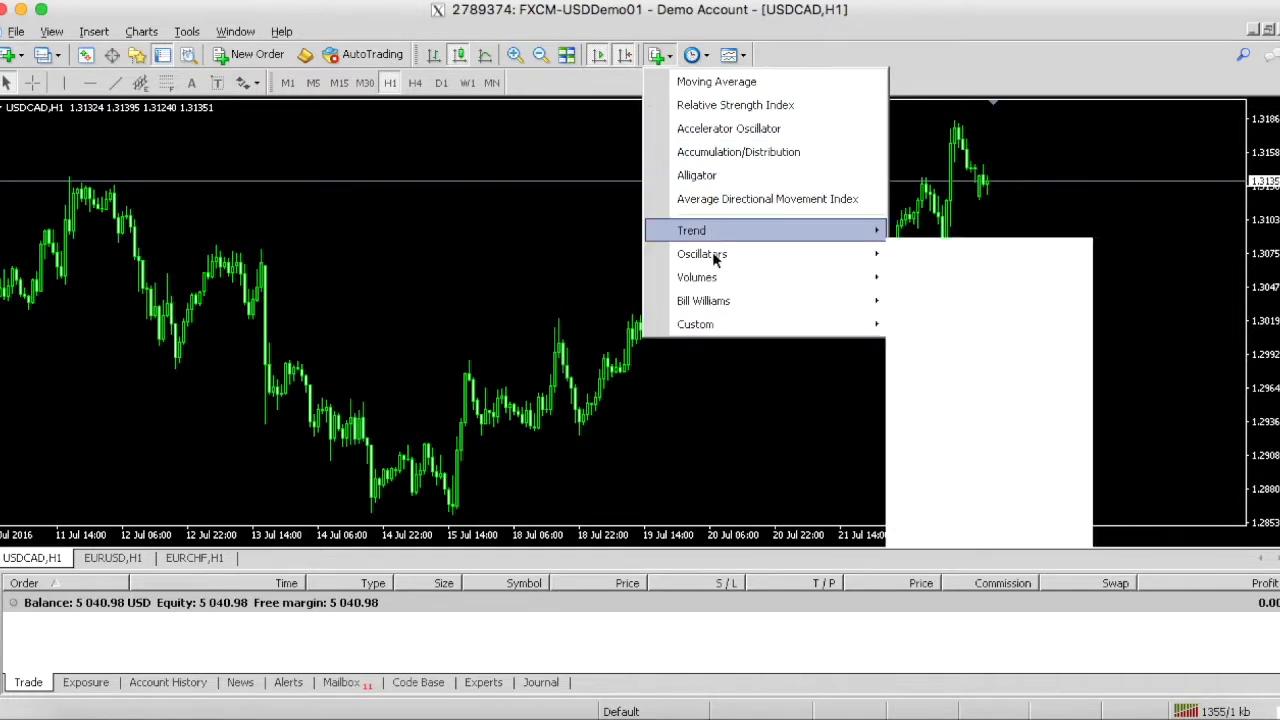
pyautogui.moveTo(764, 320)
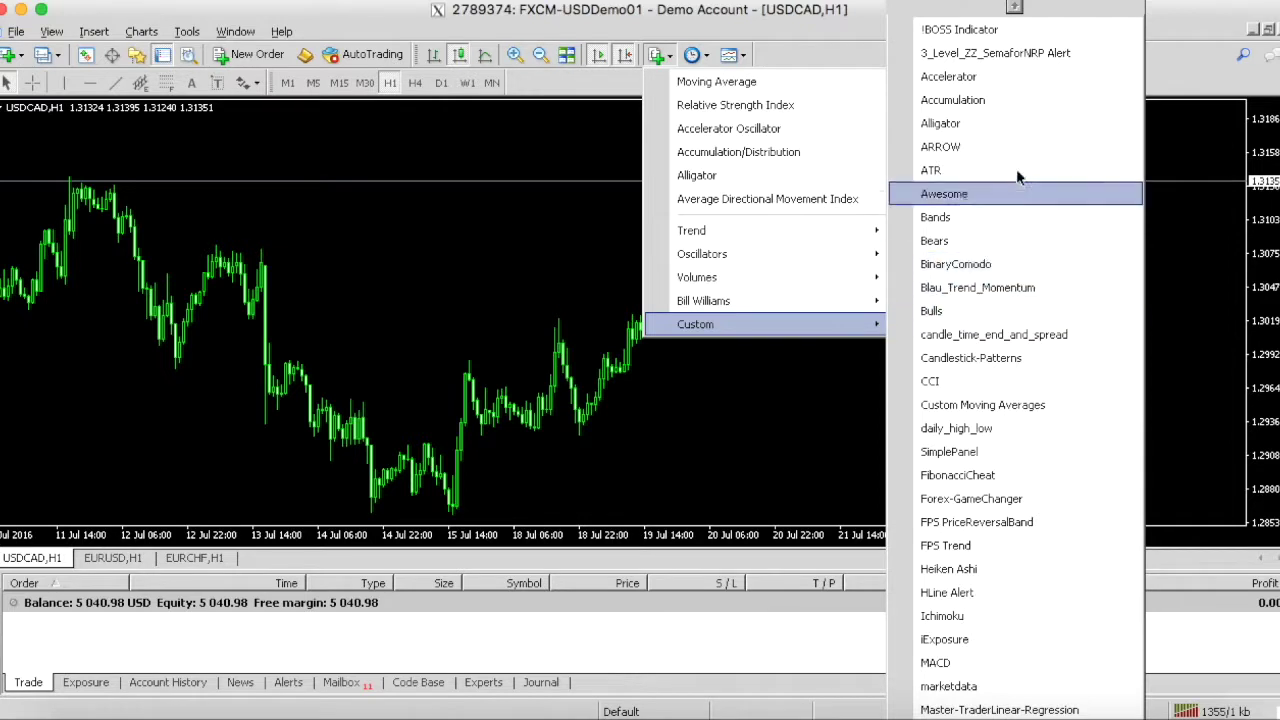
pyautogui.click(855, 438)
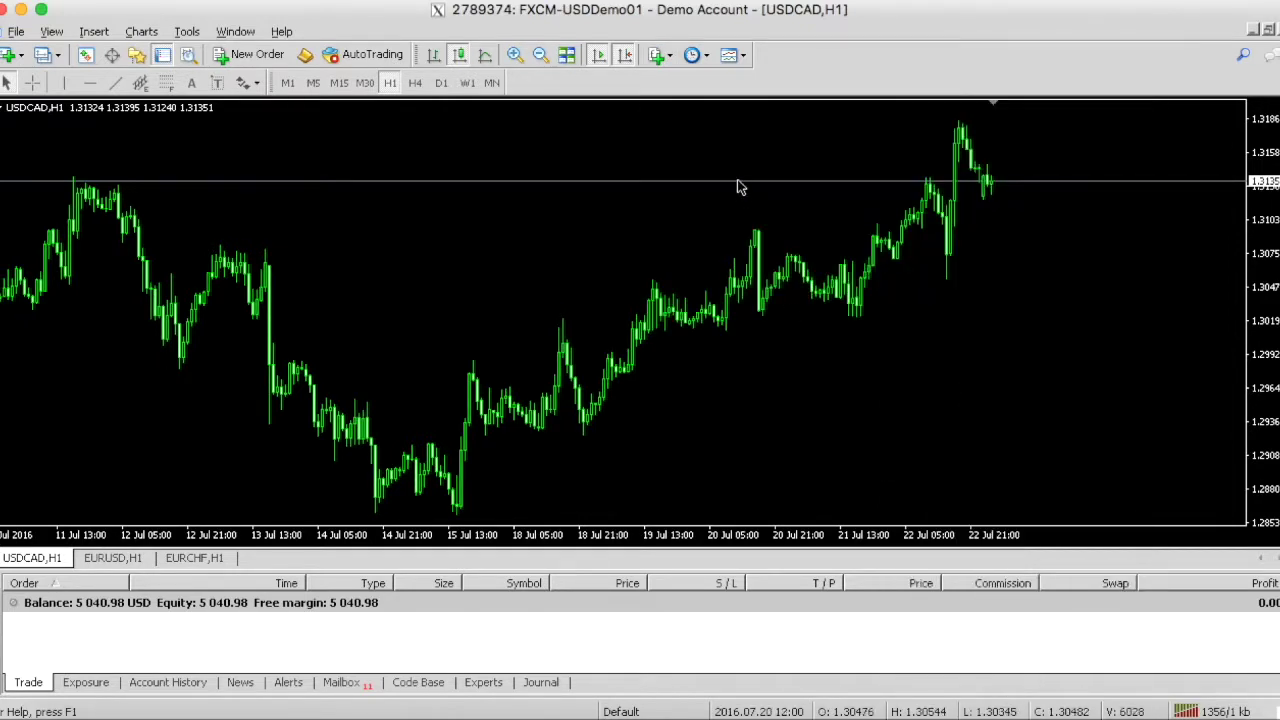
pyautogui.click(691, 55)
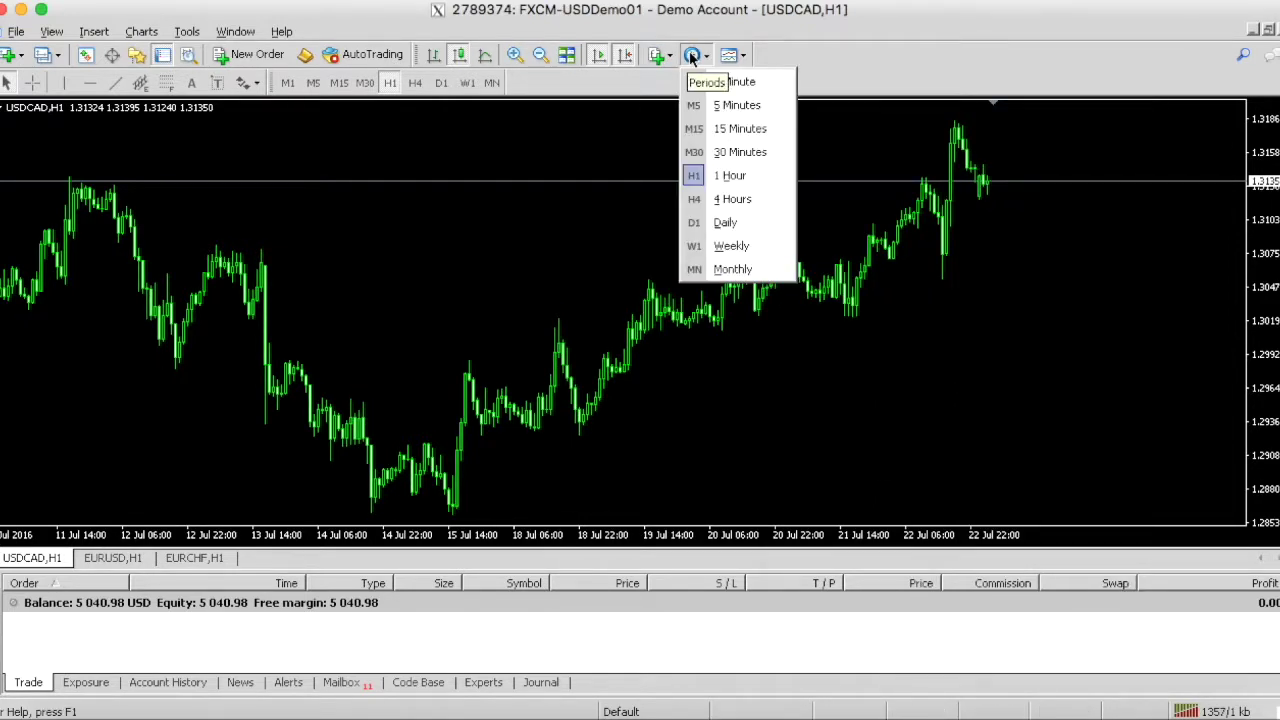
pyautogui.click(733, 54)
pyautogui.click(734, 53)
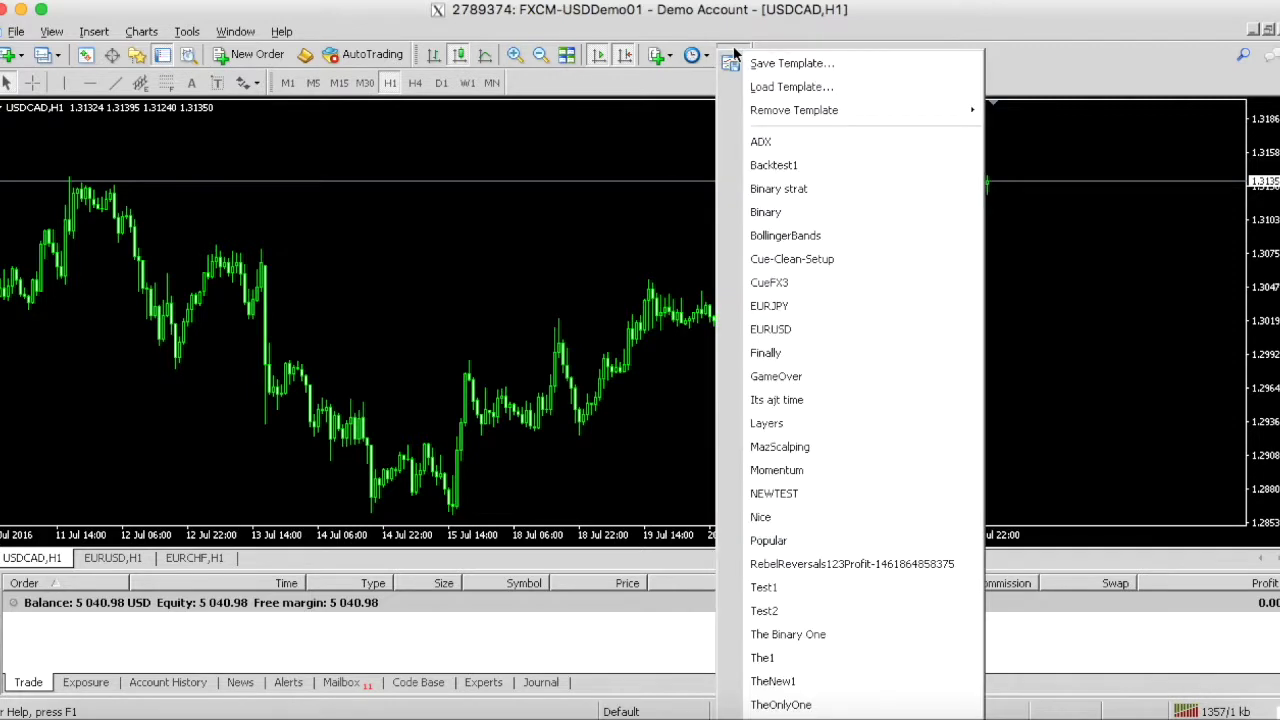
pyautogui.click(752, 165)
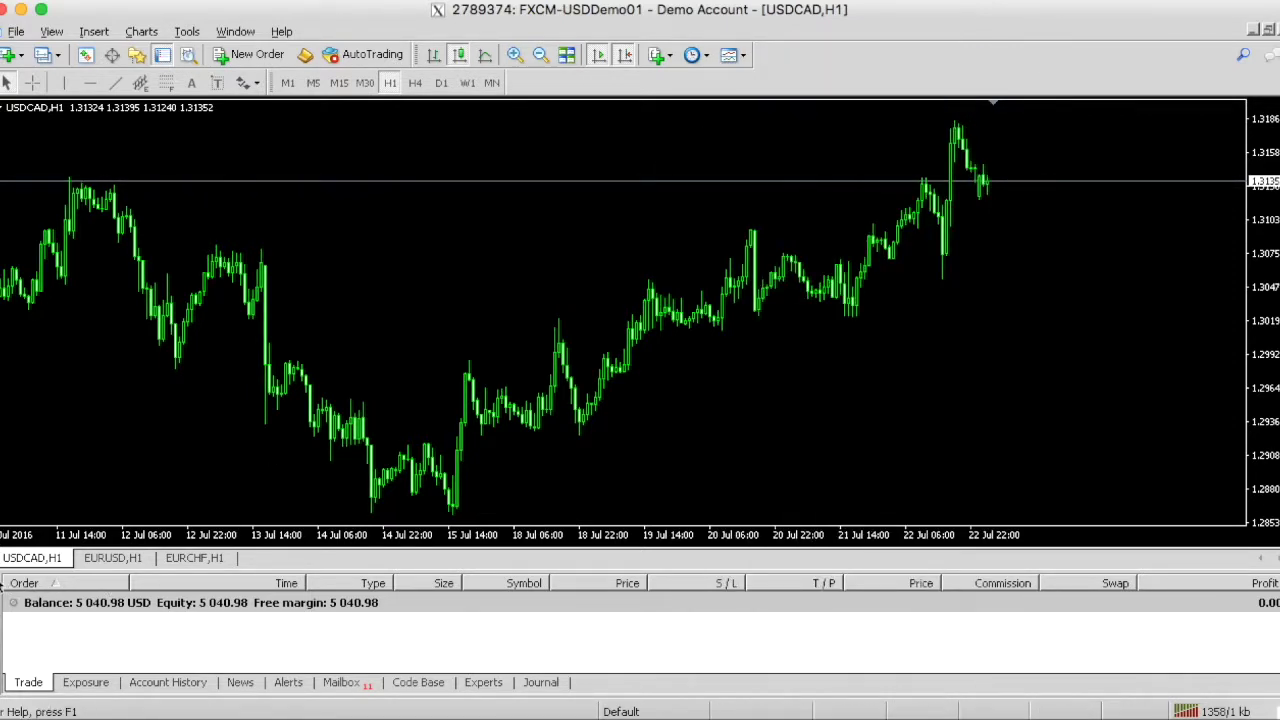
# Step: Hide the Terminal panel with Ctrl+T so the USDCAD,H1 chart spans the workspace
pyautogui.hotkey('ctrl', 't')
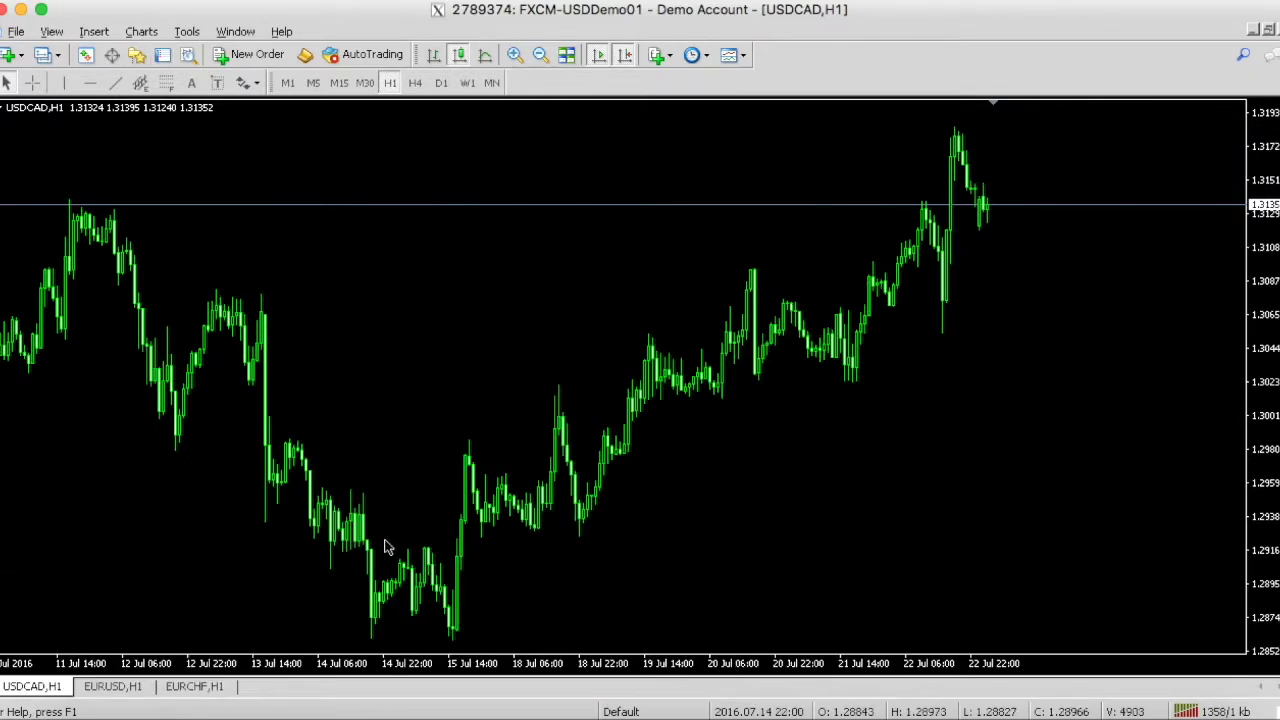